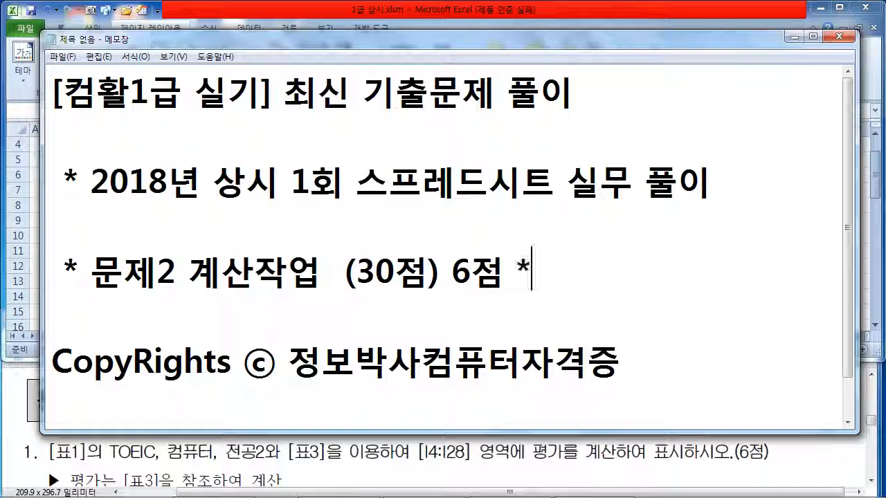
Step: Complete the 문제2 line in the note with "5문항" and add the line "일반함수 2문제, 배열 수식 2문제, 기능함수1" beneath it
text(항)
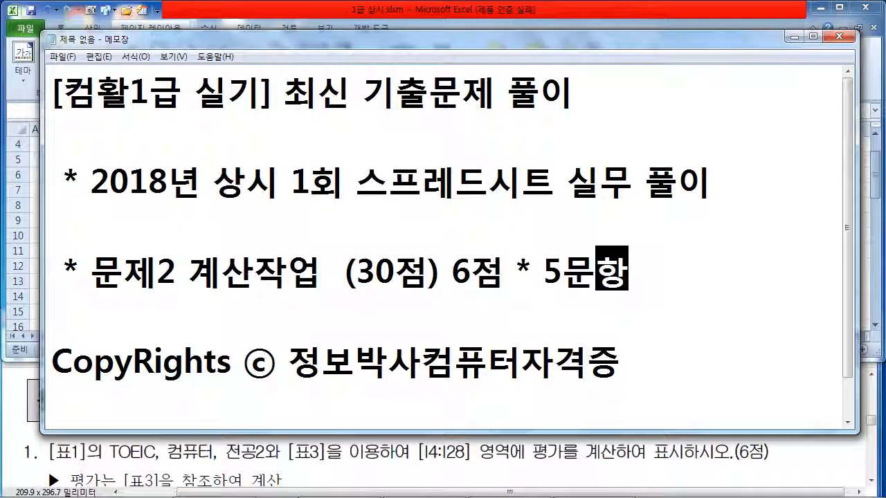
key(Return)
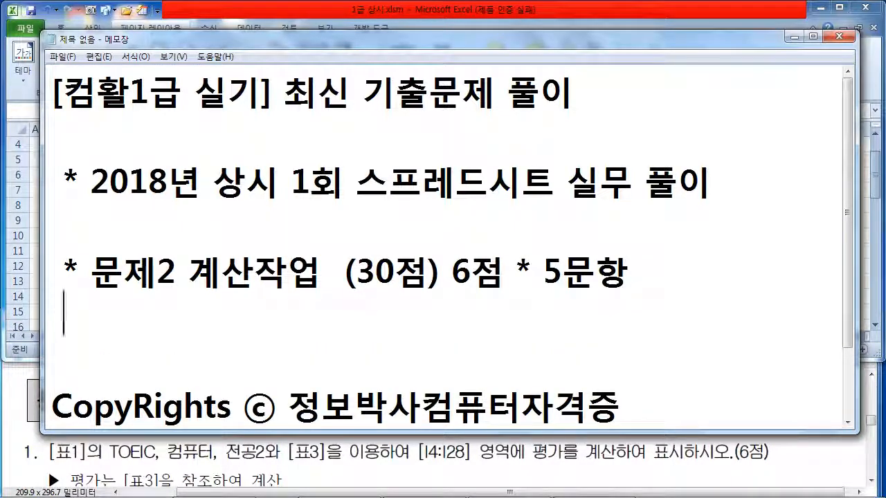
text(일반함수)
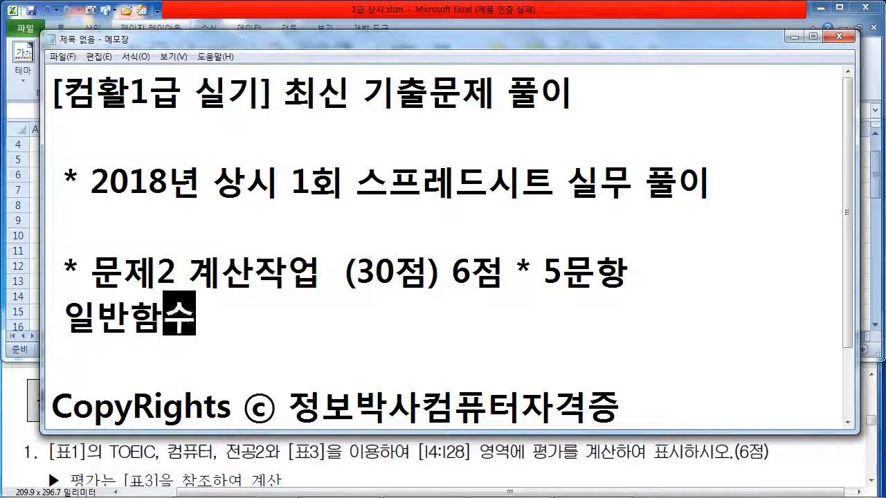
text( 2문제, 배여)
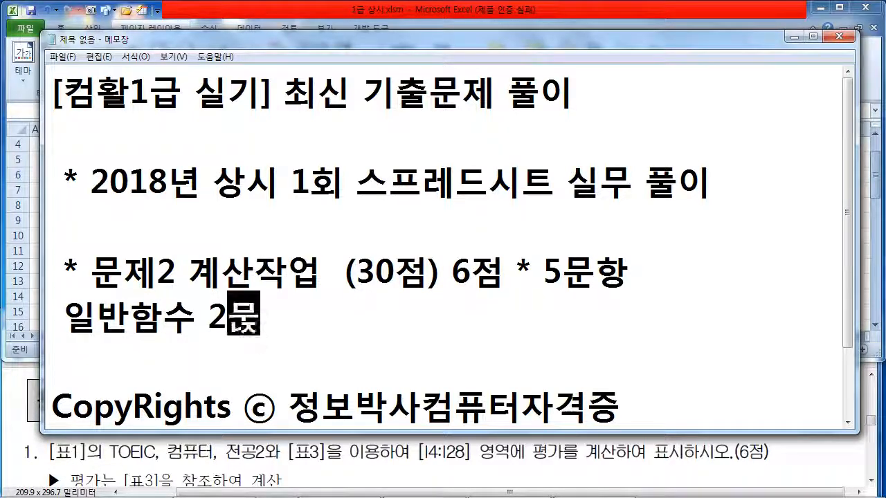
text( 수식)
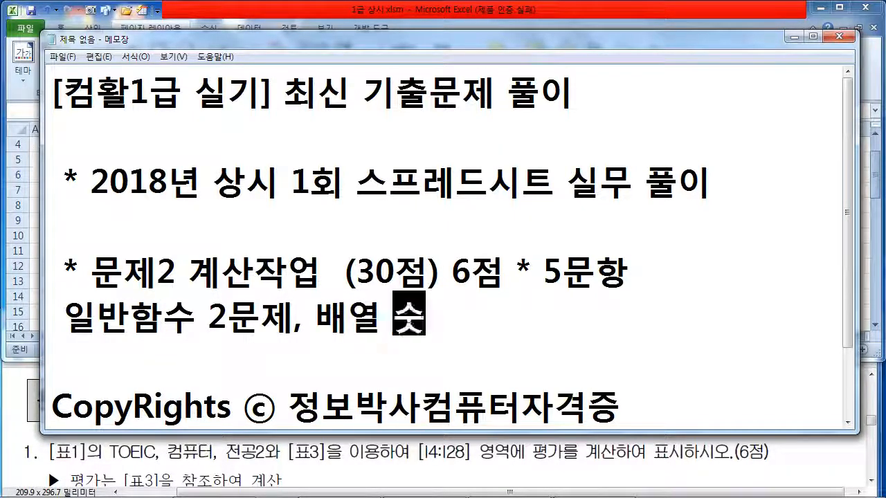
text( 2문제, )
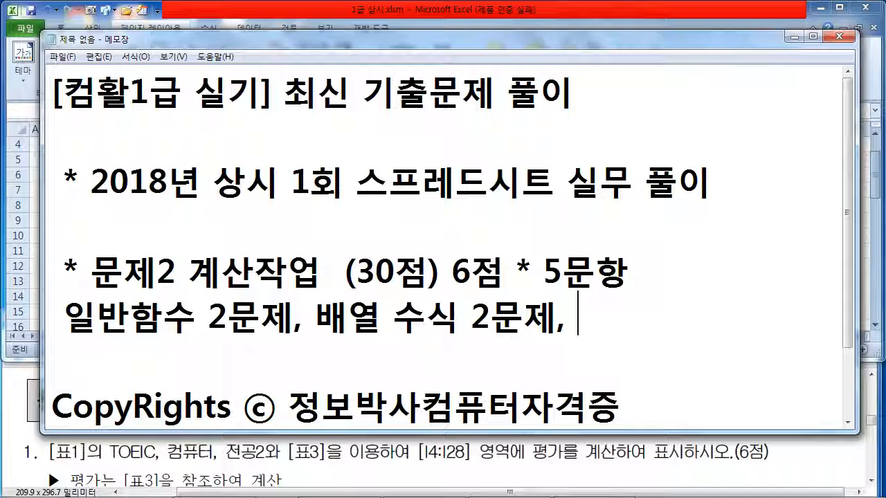
text(기능)
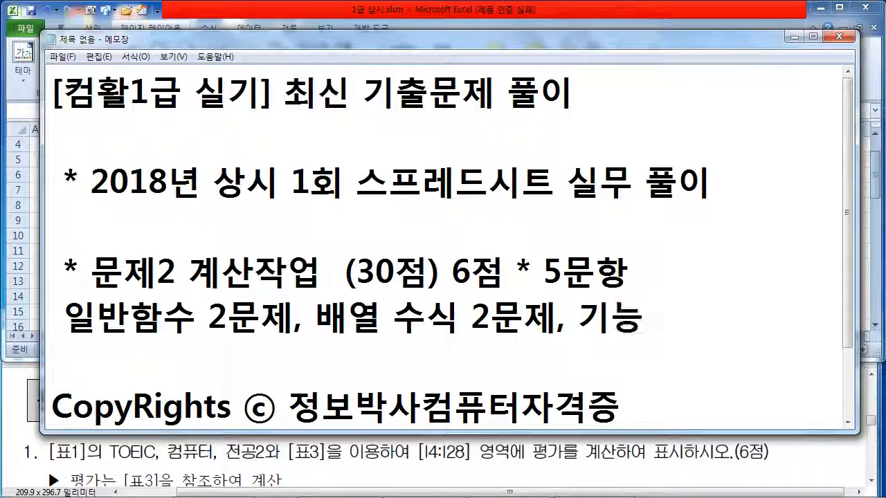
text(함수)
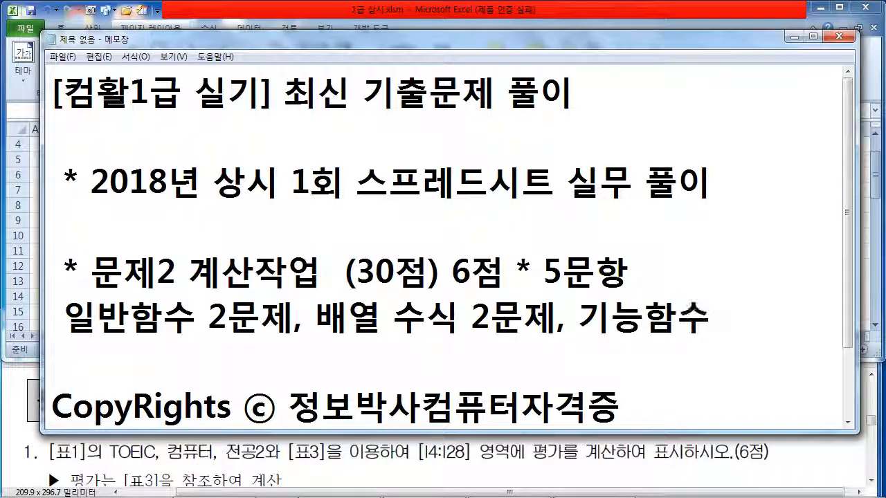
text(1)
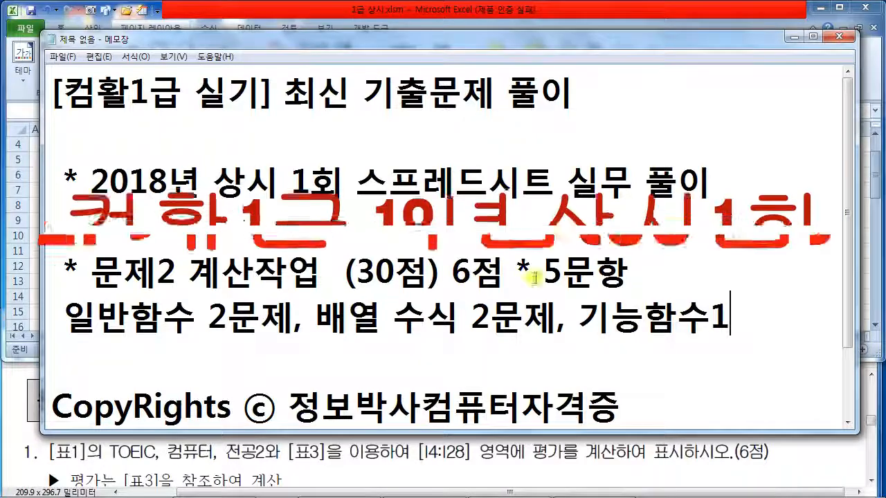
Step: Switch to the exam PDF in Acrobat Reader and examine 문제2 계산작업 questions 1 to 5, noting which ones require array formulas
click(739, 9)
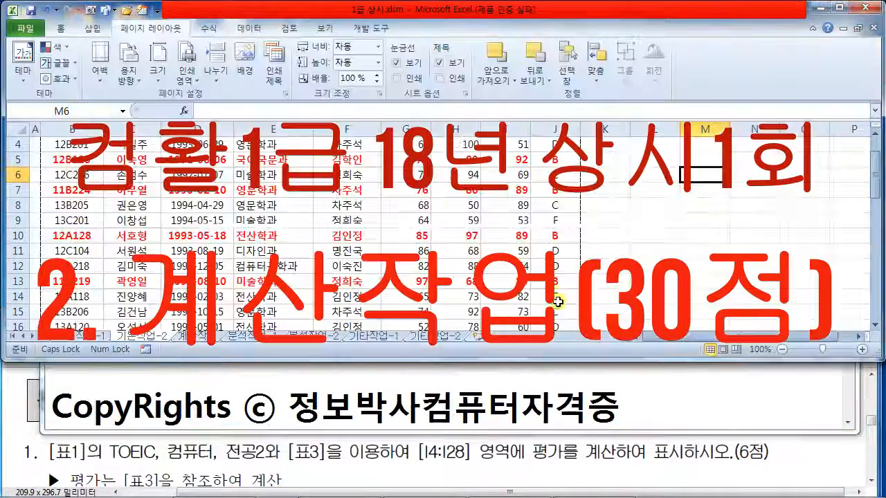
double_click(756, 445)
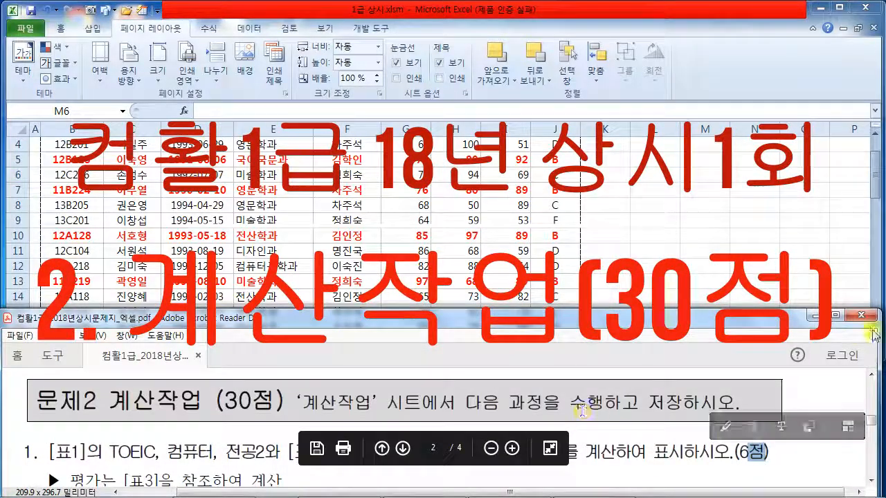
click(837, 316)
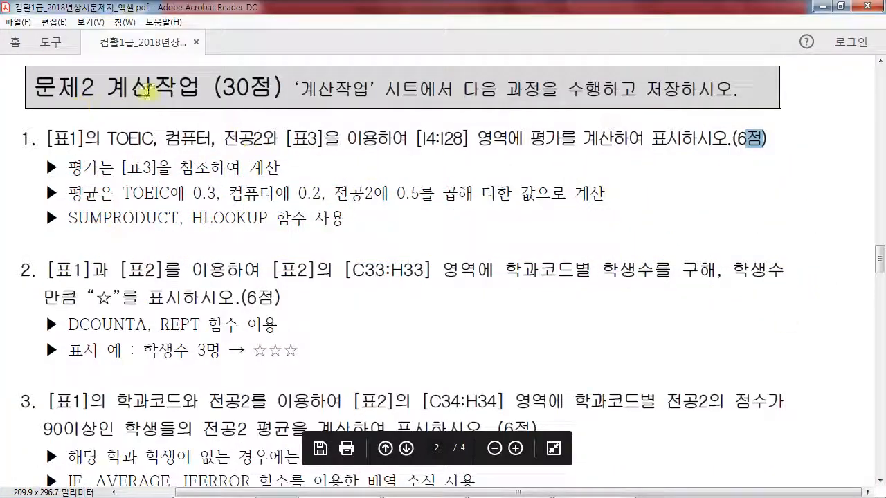
double_click(62, 139)
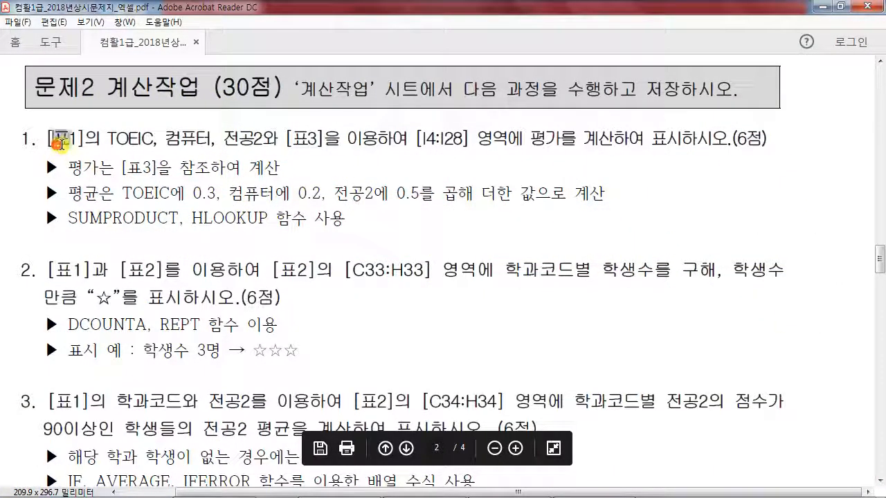
scroll(204, 328, down, 10)
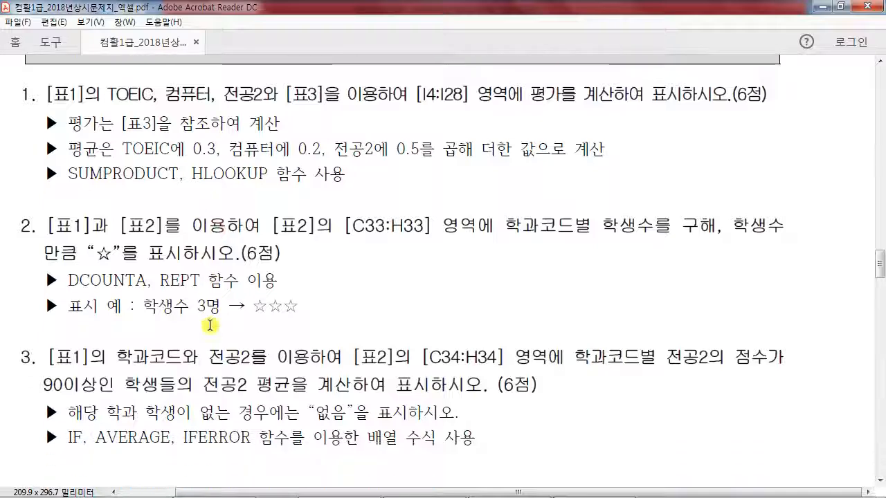
scroll(210, 322, down, 2)
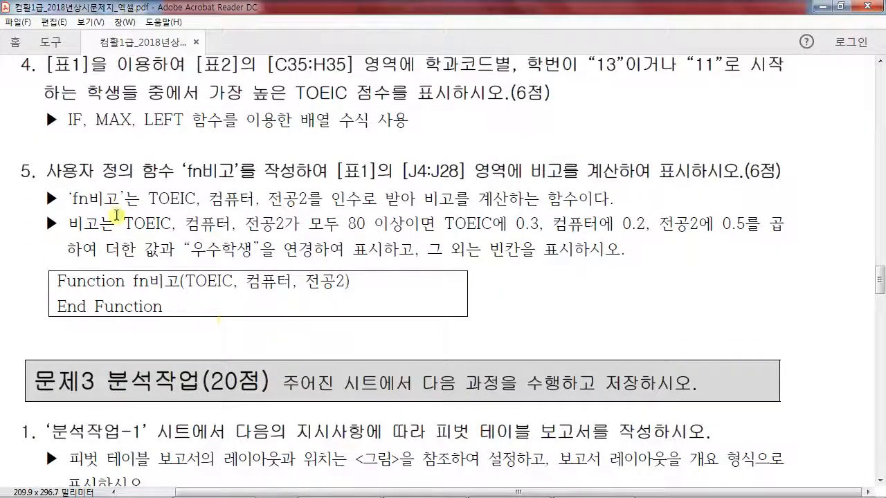
scroll(328, 265, up, 3)
scroll(327, 265, down, 15)
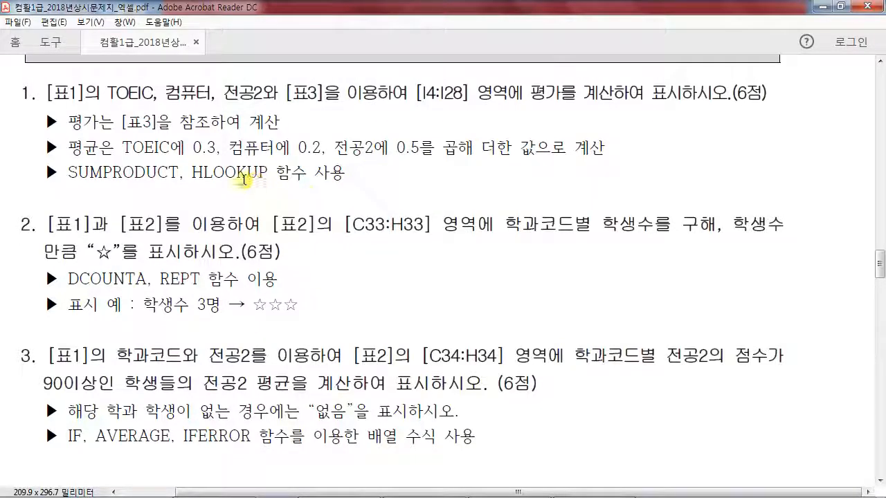
scroll(281, 311, down, 1)
drag(367, 414, 475, 414)
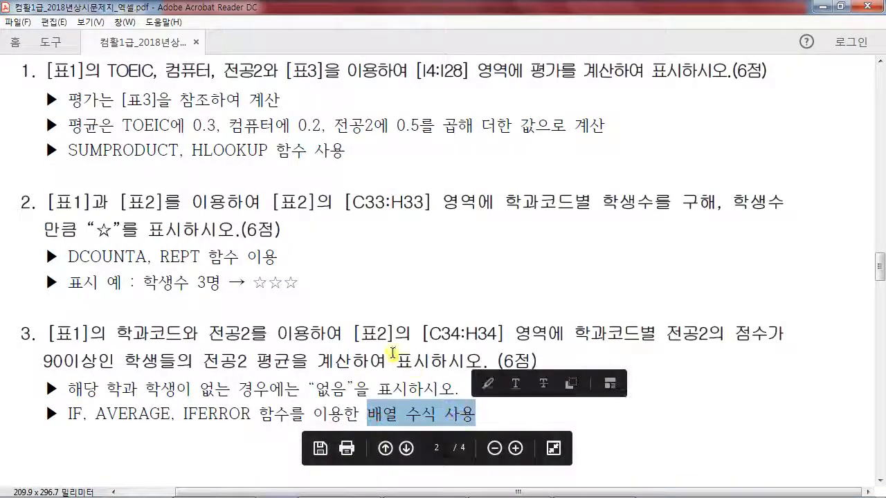
scroll(374, 332, down, 12)
drag(300, 176, 410, 177)
scroll(409, 235, up, 12)
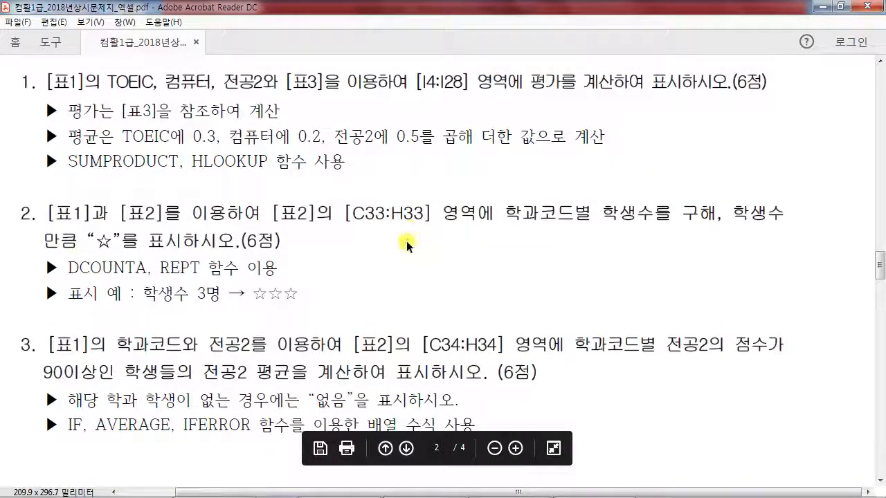
scroll(408, 241, up, 2)
click(841, 6)
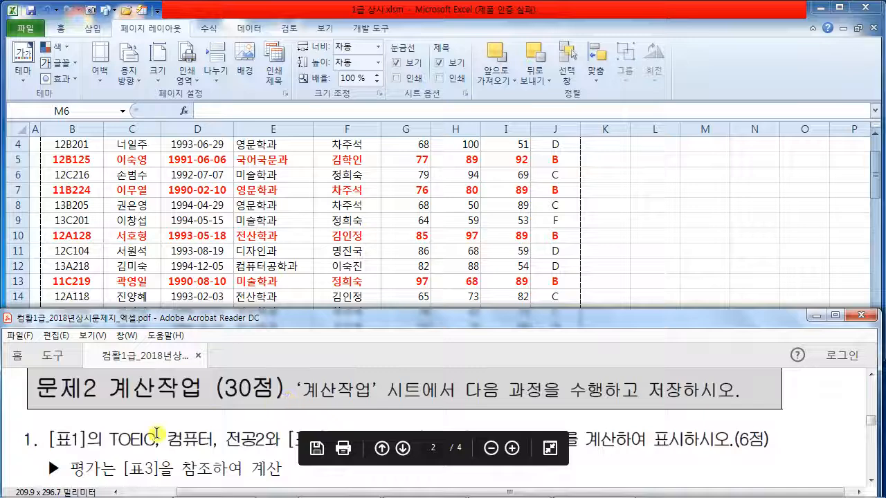
scroll(156, 433, down, 1)
scroll(158, 435, up, 1)
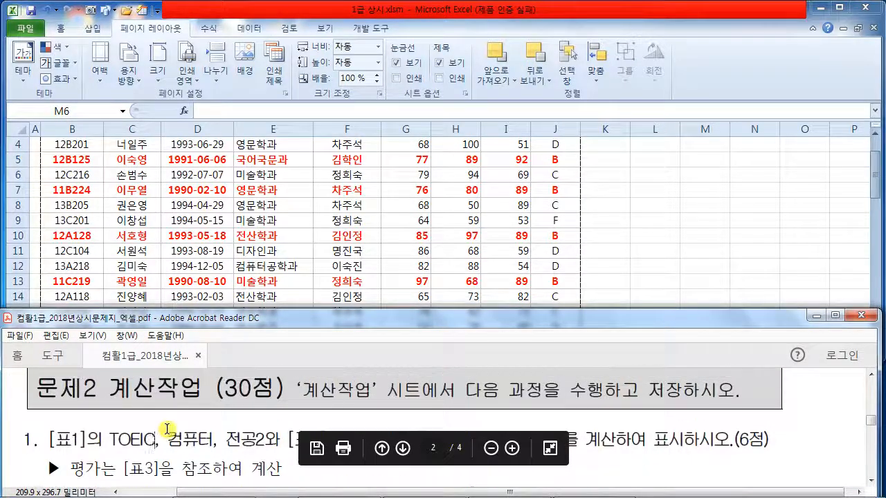
Step: Switch to the Excel workbook, show the 계산작업 sheet and collapse the ribbon to enlarge the grid
click(562, 303)
click(201, 337)
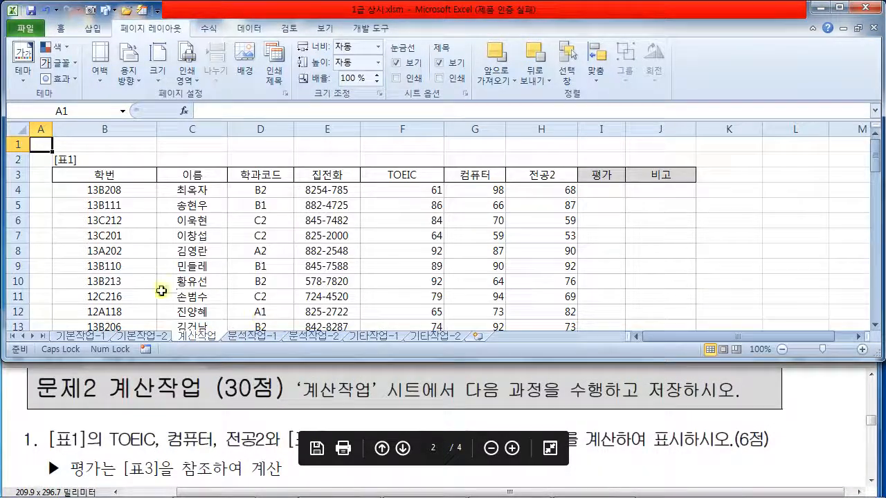
double_click(208, 29)
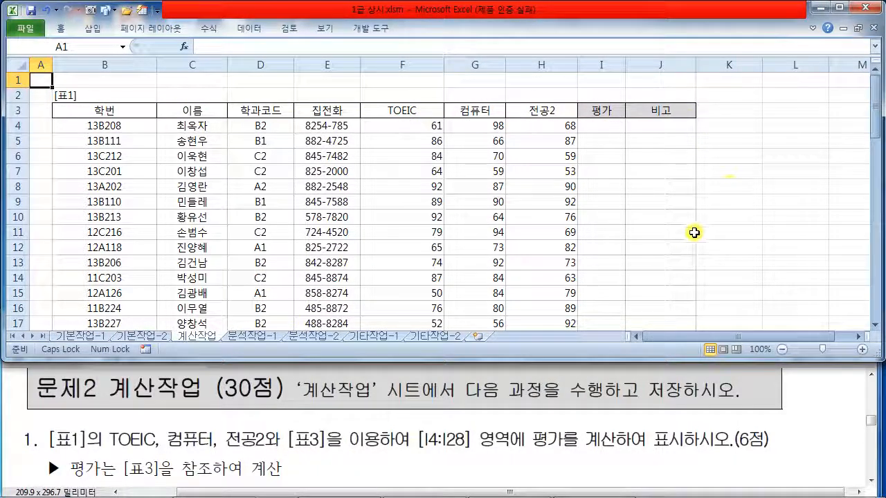
Step: Examine the TOEIC, 컴퓨터 and 전공2 columns of 표1, the 표3 grade table and the empty 평가 cells
click(406, 111)
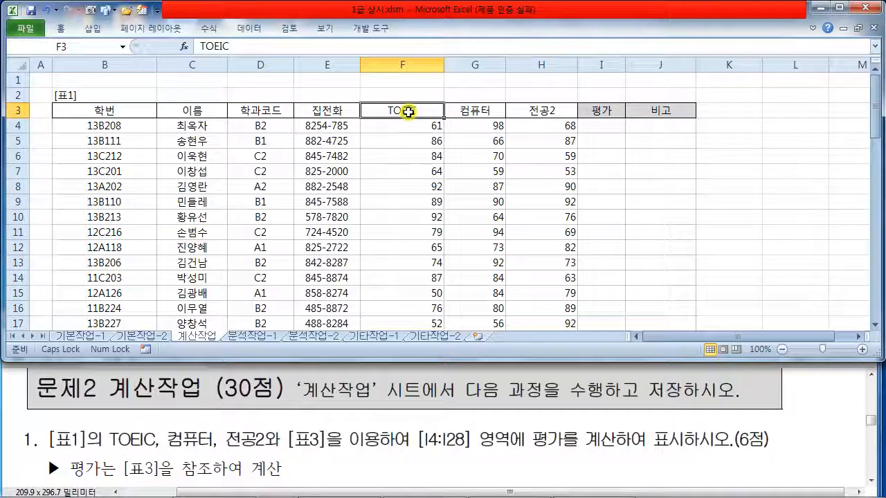
click(469, 110)
click(539, 109)
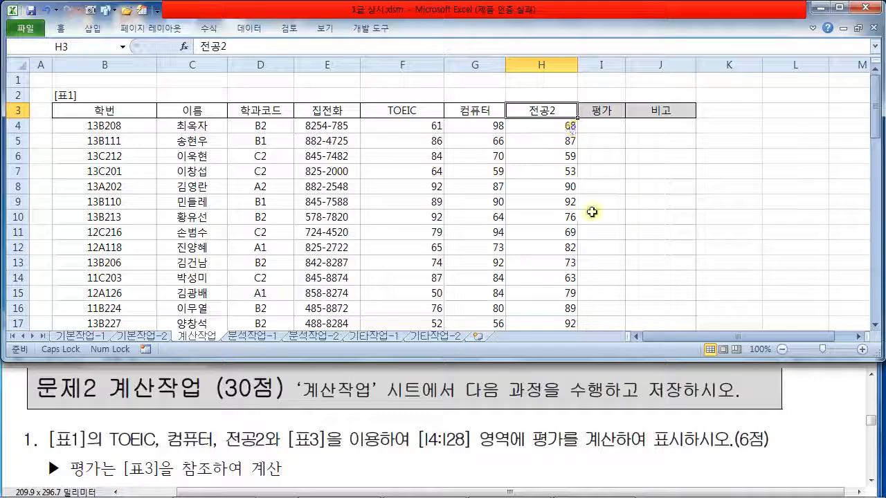
scroll(589, 207, down, 8)
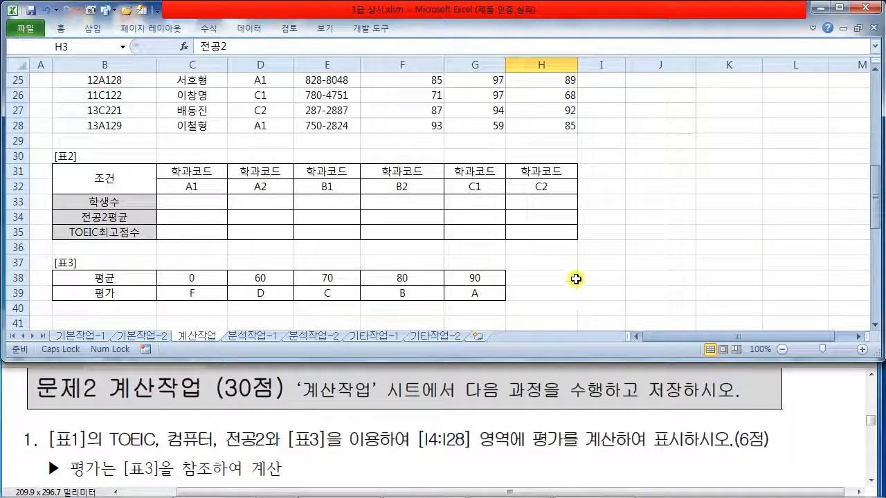
scroll(604, 276, up, 8)
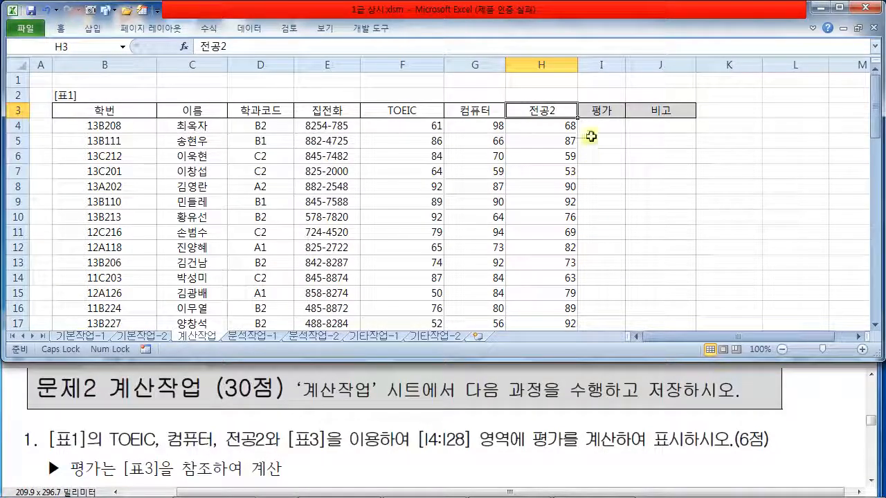
drag(612, 127, 612, 249)
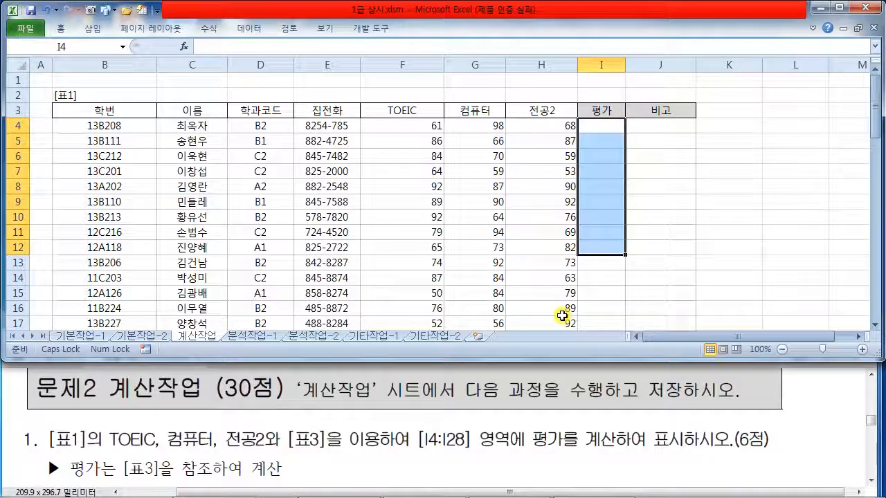
Step: Read question 1's weighting instructions in the PDF and match them to the TOEIC, 컴퓨터 and 전공2 scores in row 4
click(779, 402)
scroll(778, 402, down, 2)
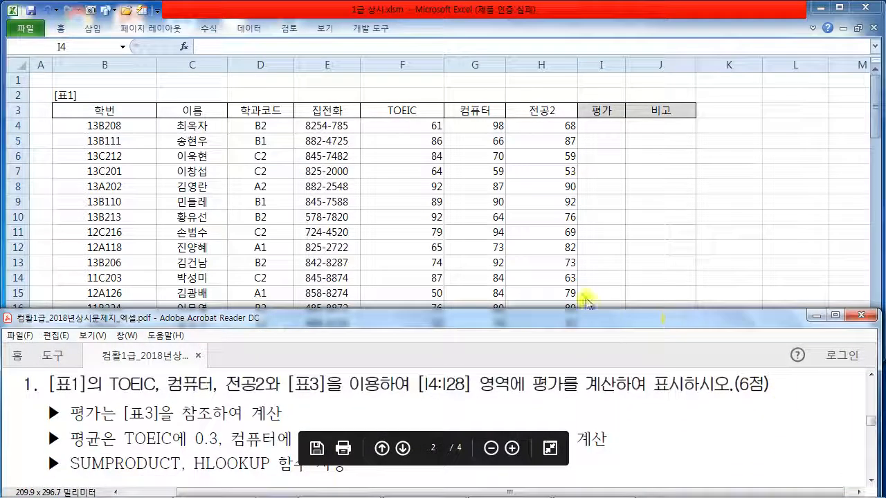
click(572, 215)
click(409, 123)
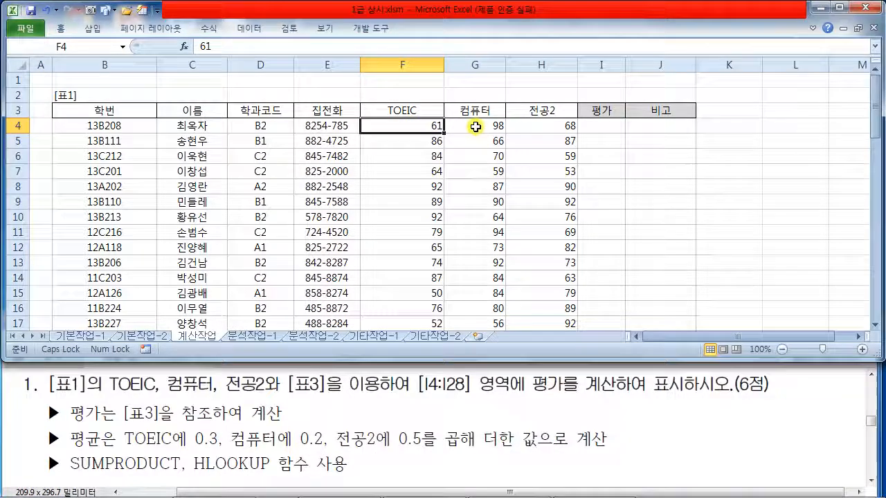
click(475, 125)
click(537, 126)
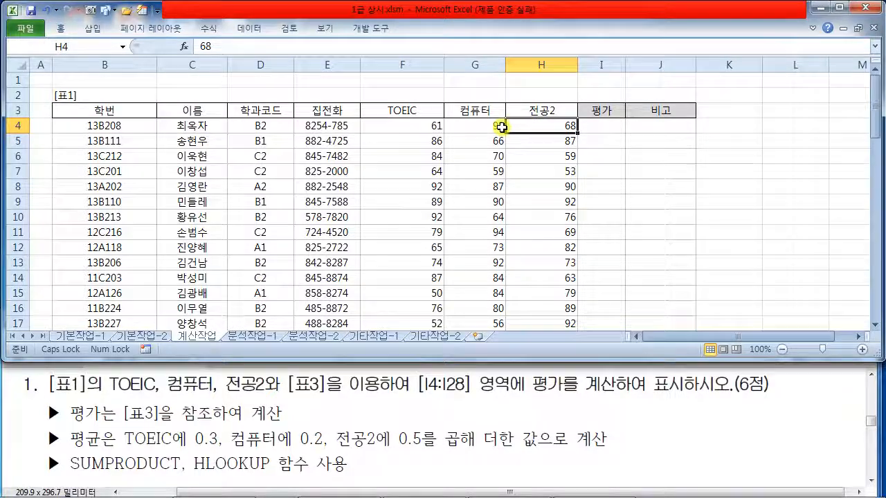
Step: Underline SUMPRODUCT and HLOOKUP in the instructions, handwrite an underlined SUMPRODUCT over the sheet, and clear the pen marks
drag(69, 478, 277, 472)
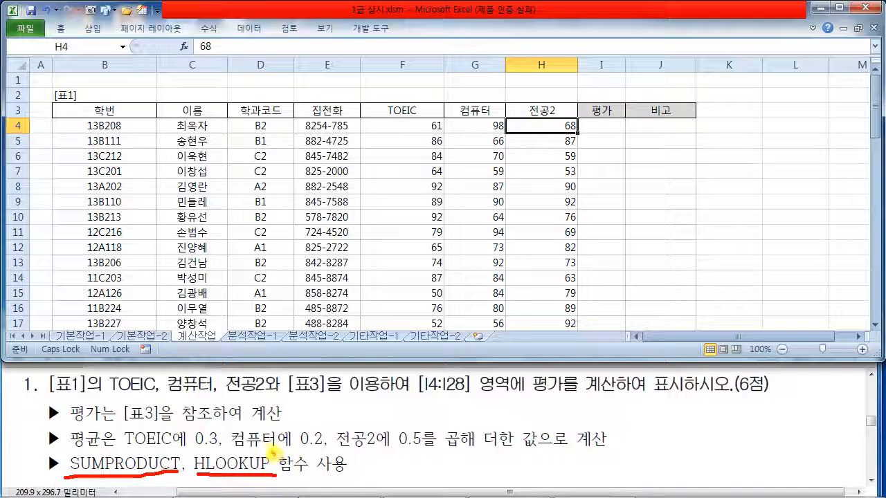
drag(277, 187, 266, 230)
mouse_move(305, 188)
mouse_down()
mouse_move(319, 235)
mouse_move(338, 197)
mouse_up()
mouse_move(348, 229)
mouse_down()
mouse_move(348, 201)
mouse_move(377, 186)
mouse_move(398, 236)
mouse_move(411, 187)
mouse_move(461, 228)
mouse_move(505, 187)
mouse_move(537, 208)
mouse_move(588, 169)
mouse_move(613, 214)
mouse_up()
drag(597, 167, 641, 166)
drag(630, 170, 630, 229)
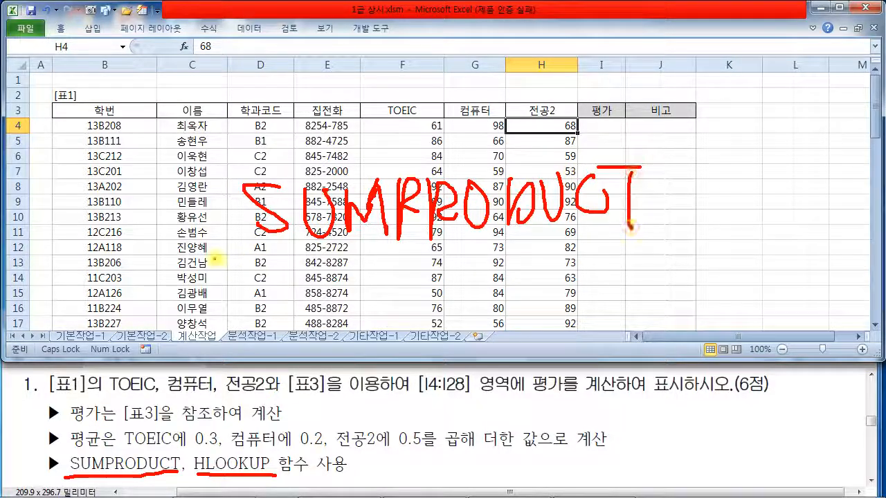
drag(211, 257, 609, 241)
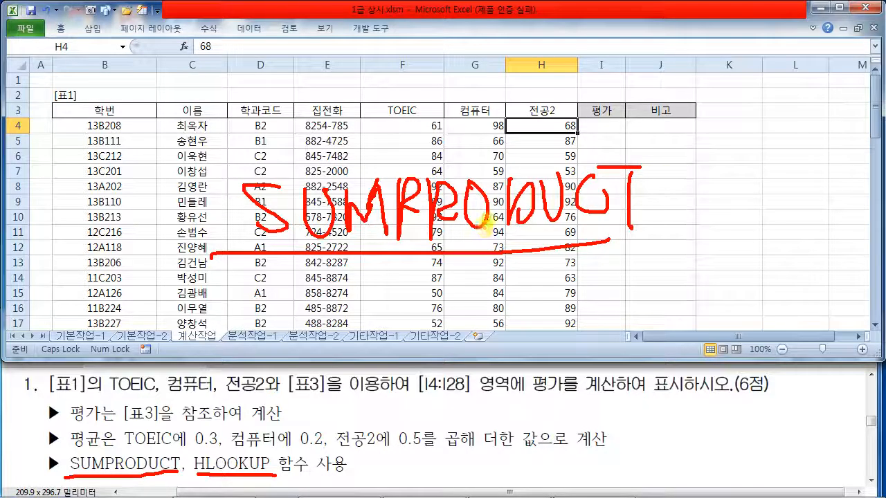
key(Escape)
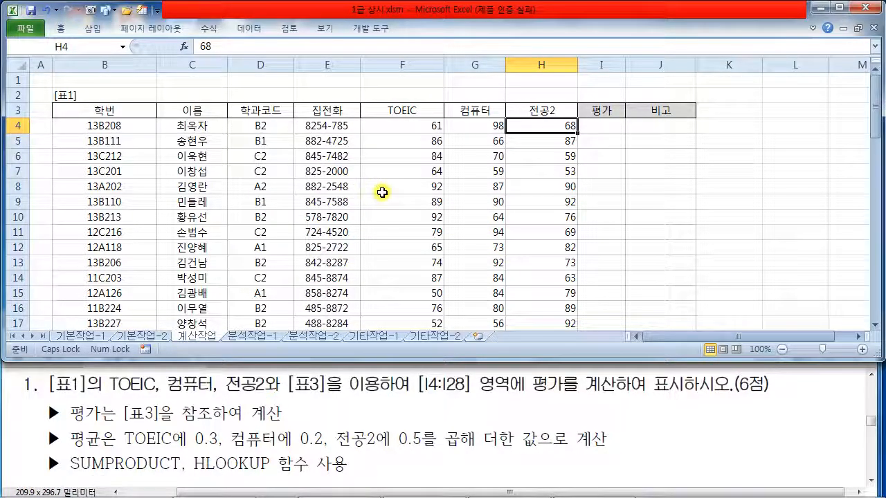
Step: Start a SUMPRODUCT formula in I4 with F4:H4 as the first array and 0.3 opening the second array constant
click(600, 125)
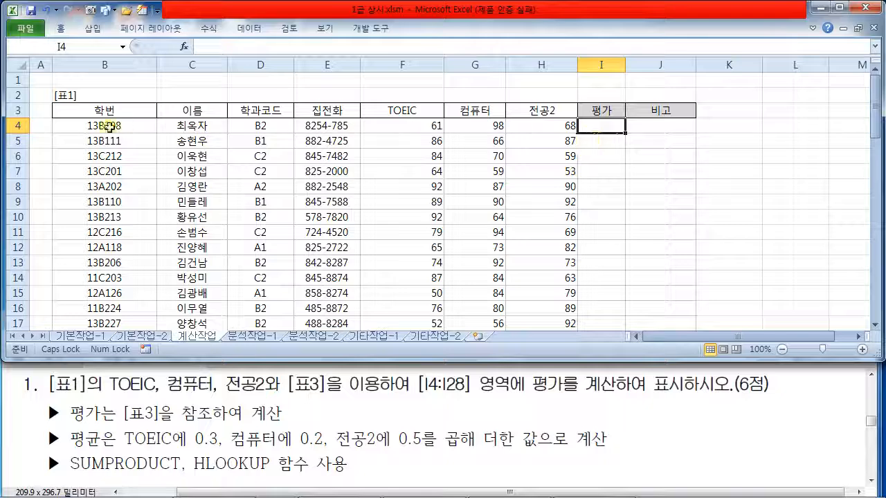
text(=녀ㅡ)
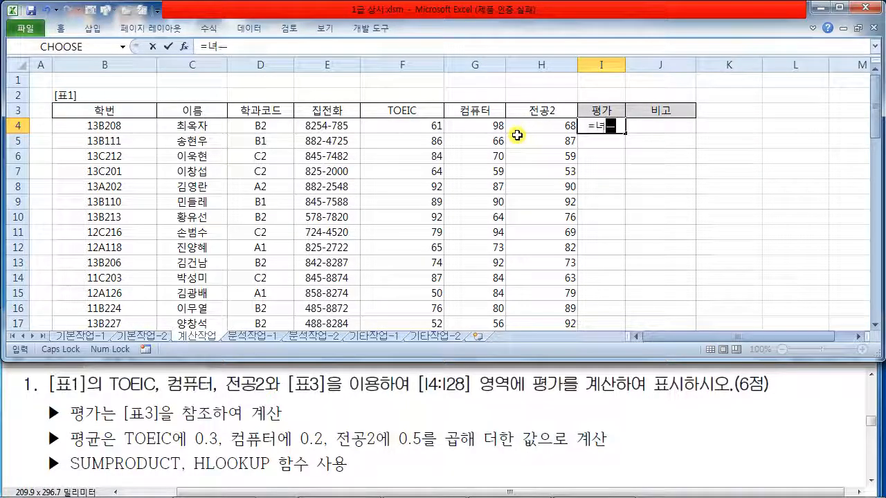
key(BackSpace)
text(SUMP)
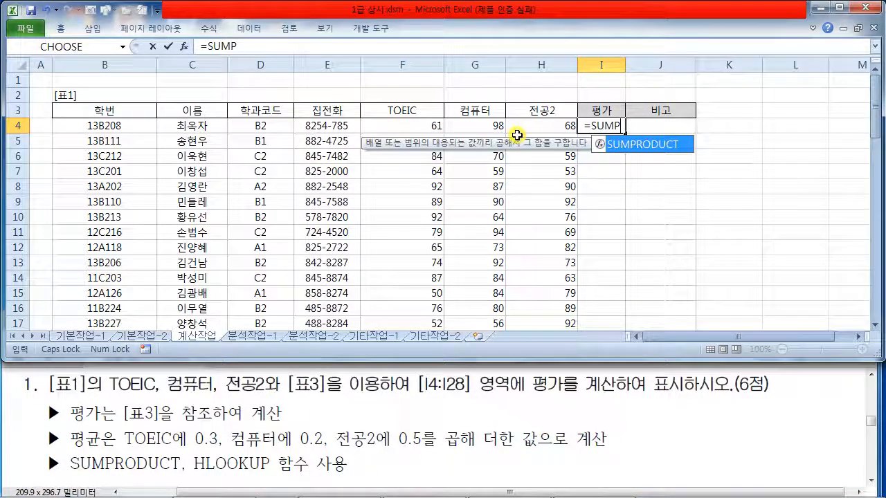
double_click(670, 146)
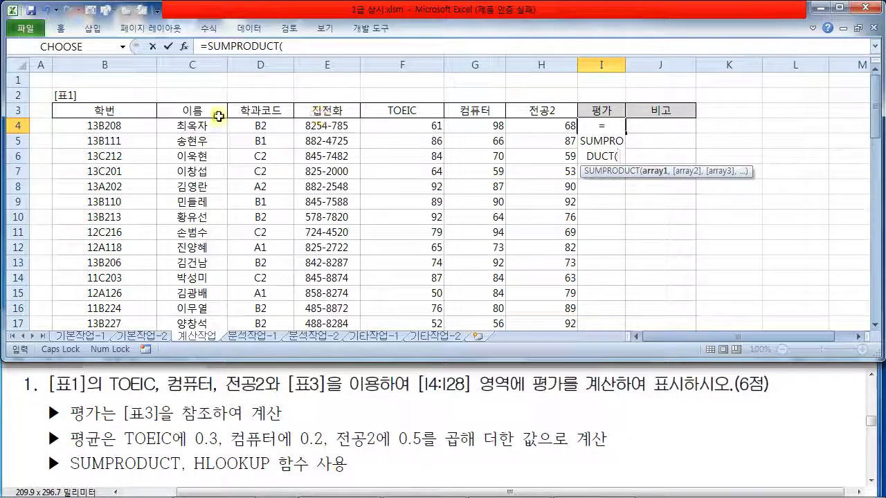
drag(398, 125, 529, 126)
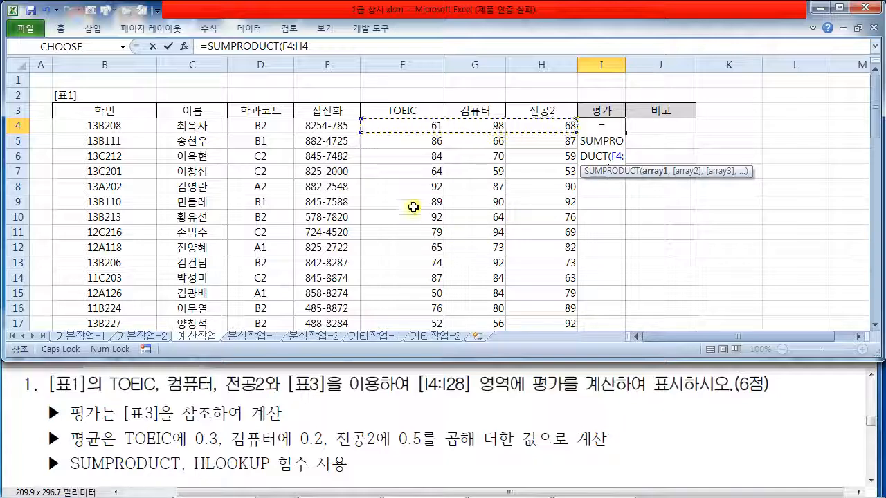
click(331, 51)
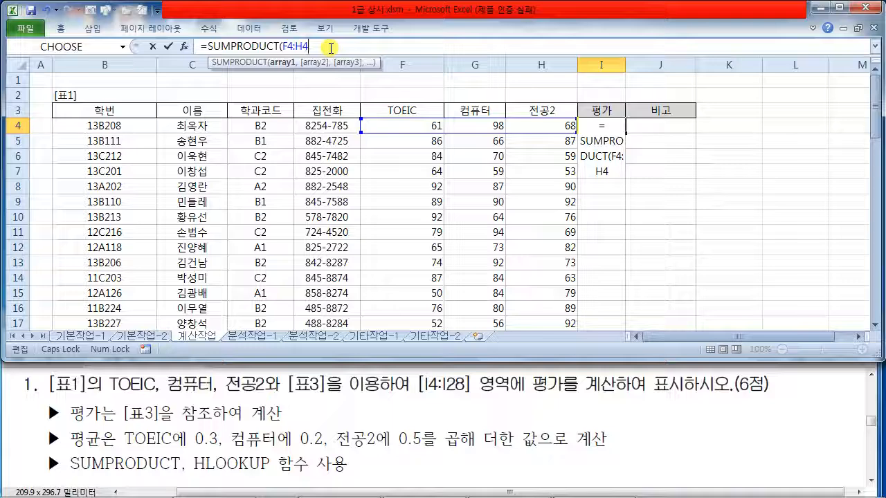
text(,{0.3)
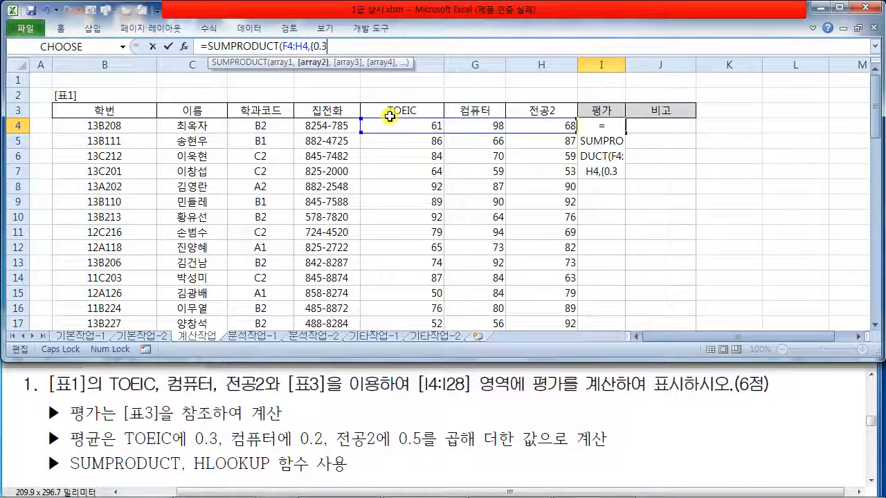
Step: Sketch column dividers, boxes over TOEIC and 컴퓨터, and a semicolon-separated array in braces in pen, and clear the marks
drag(447, 86, 449, 134)
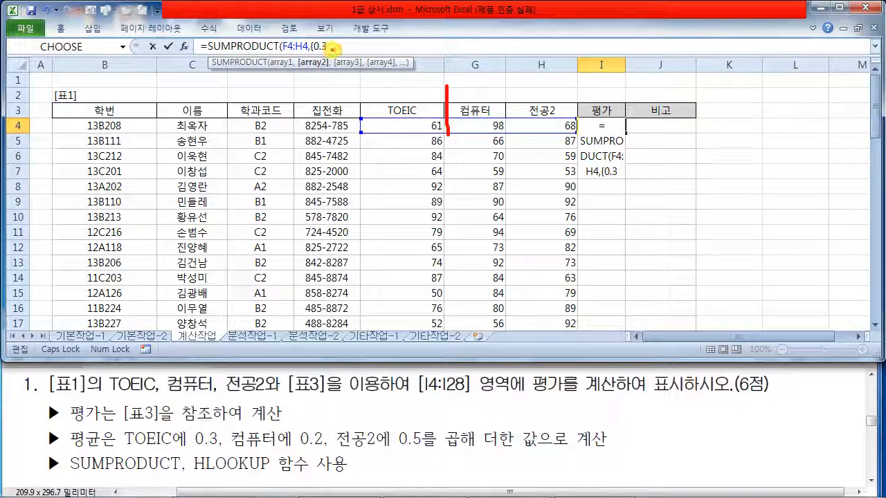
drag(331, 61, 341, 51)
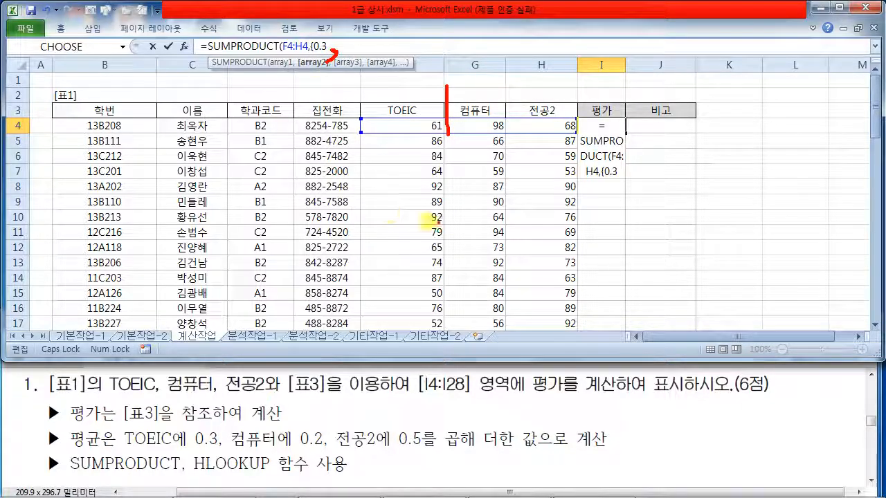
mouse_move(361, 161)
mouse_down()
mouse_move(399, 251)
mouse_move(442, 275)
mouse_up()
mouse_move(451, 158)
mouse_down()
mouse_move(457, 257)
mouse_move(509, 251)
mouse_move(512, 228)
mouse_up()
drag(576, 163, 571, 207)
mouse_move(596, 178)
mouse_down()
mouse_move(620, 200)
mouse_move(634, 190)
mouse_move(605, 173)
mouse_move(654, 172)
mouse_up()
drag(656, 188, 649, 205)
mouse_move(692, 171)
mouse_down()
mouse_move(678, 190)
mouse_move(694, 204)
mouse_up()
mouse_move(723, 171)
mouse_down()
mouse_move(732, 170)
mouse_move(720, 208)
mouse_up()
mouse_move(764, 158)
mouse_down()
mouse_move(775, 182)
mouse_move(756, 220)
mouse_up()
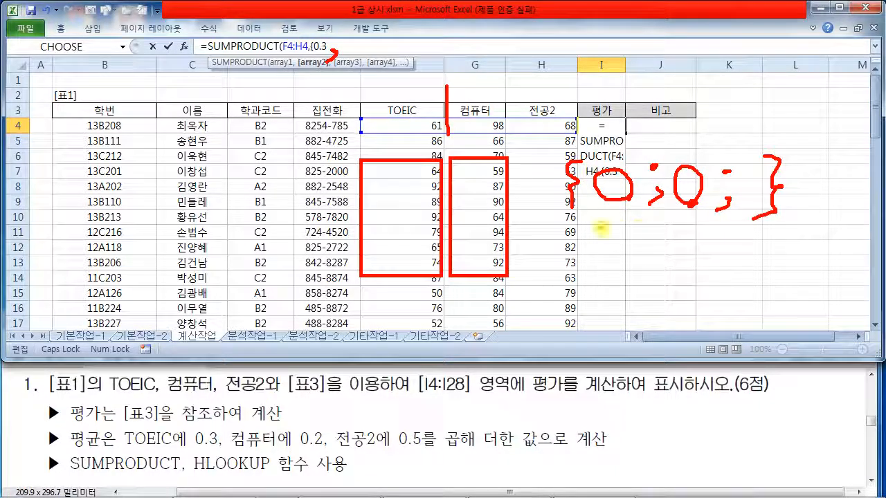
drag(818, 223, 598, 225)
key(Escape)
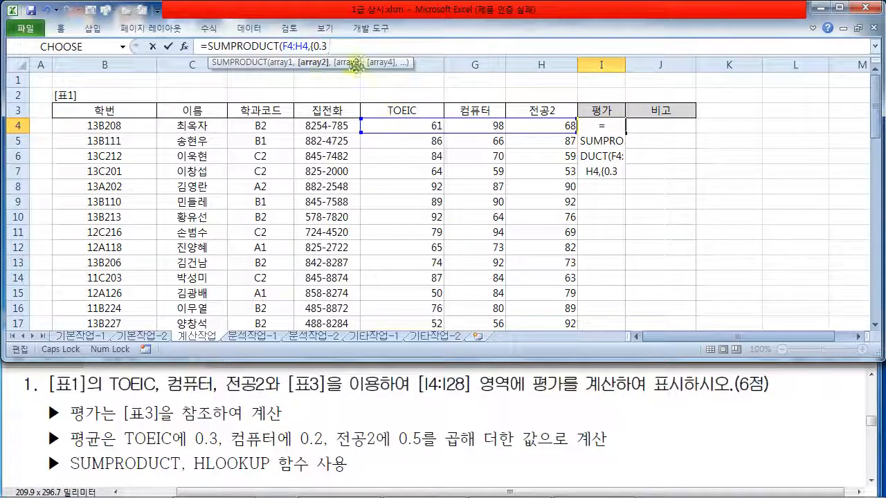
Step: Complete the weight array as {0.3,0.2,0.5} and enter the SUMPRODUCT formula in I4
text(,)
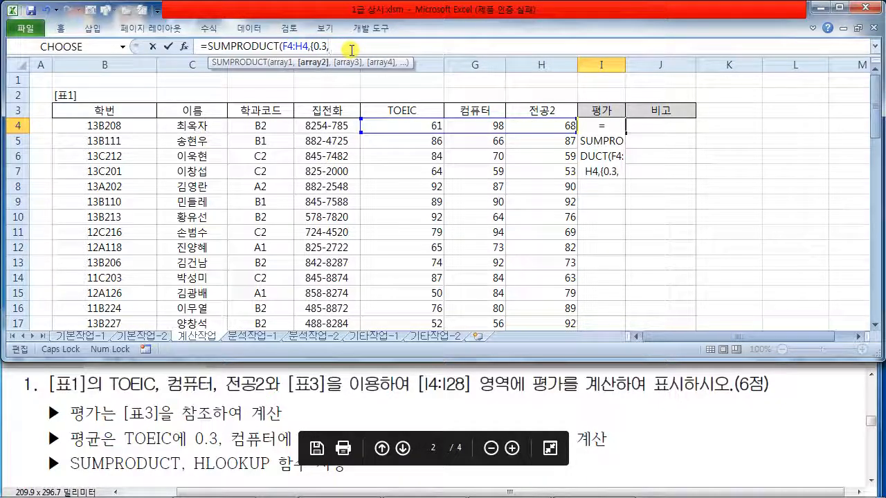
text(0.2,0.5)
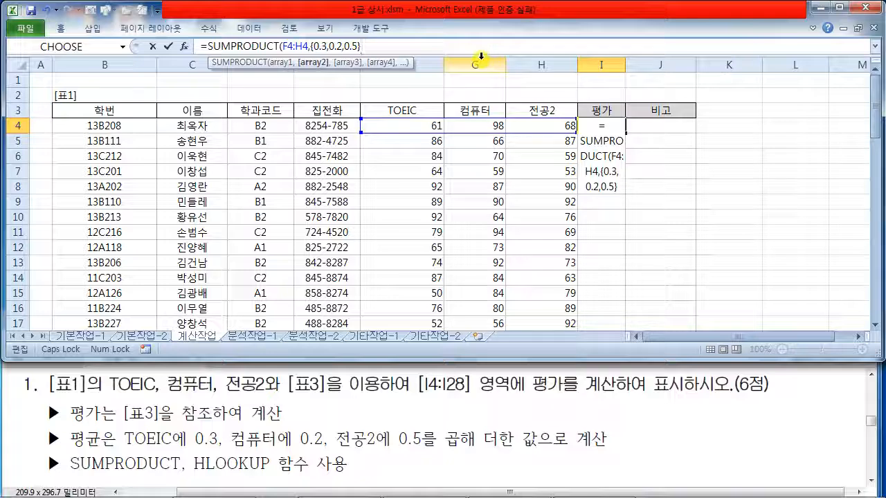
text())
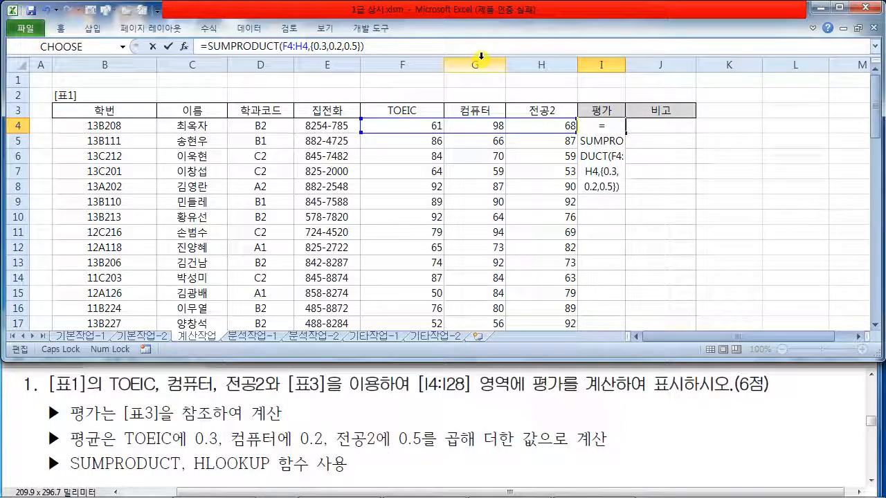
key(Return)
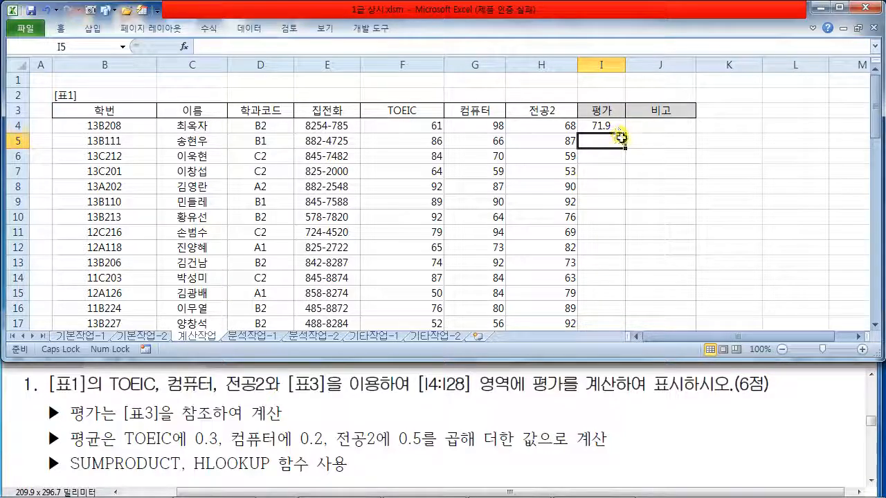
Step: Mark the 0 and 60 score bands of the 표3 grade table in pen, circle grade F, and clear the marks
drag(877, 125, 876, 208)
scroll(188, 290, down, 1)
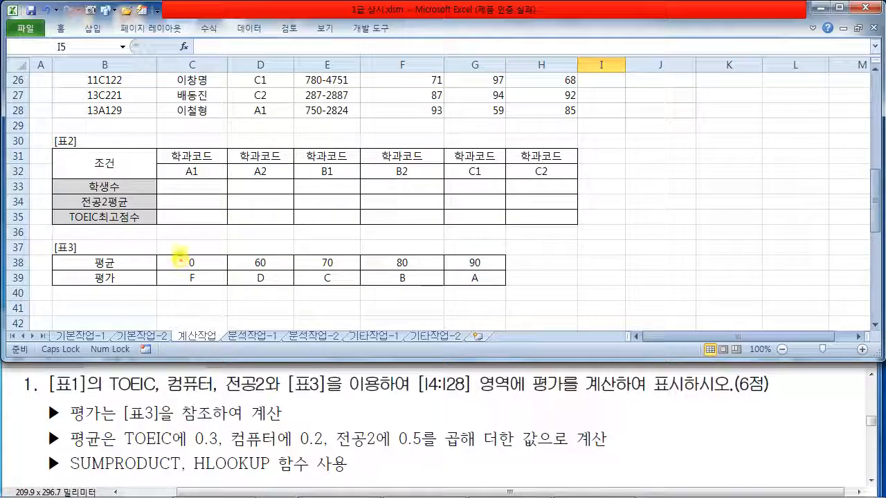
drag(228, 239, 228, 272)
mouse_move(202, 236)
mouse_down()
mouse_move(191, 245)
mouse_move(212, 227)
mouse_up()
mouse_move(223, 225)
mouse_down()
mouse_move(213, 246)
mouse_move(193, 242)
mouse_up()
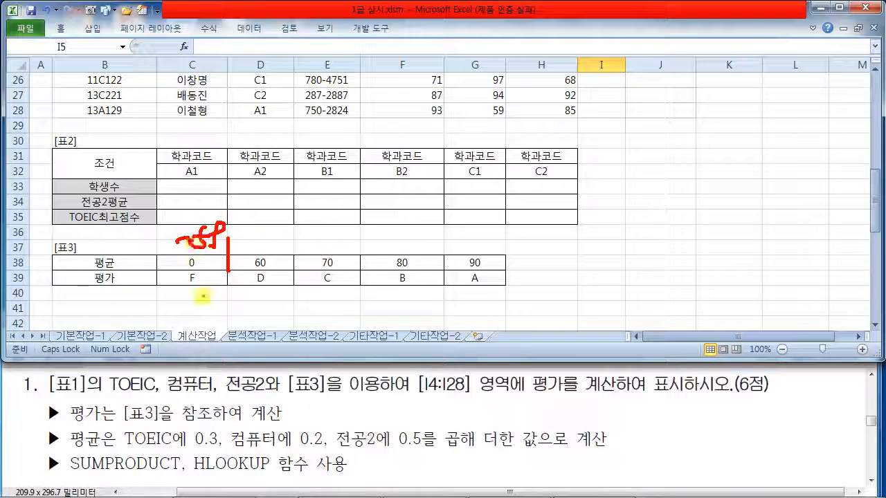
drag(198, 290, 213, 293)
drag(295, 242, 296, 288)
mouse_move(247, 222)
mouse_down()
mouse_move(258, 242)
mouse_move(291, 228)
mouse_move(308, 202)
mouse_move(312, 223)
mouse_move(327, 220)
mouse_up()
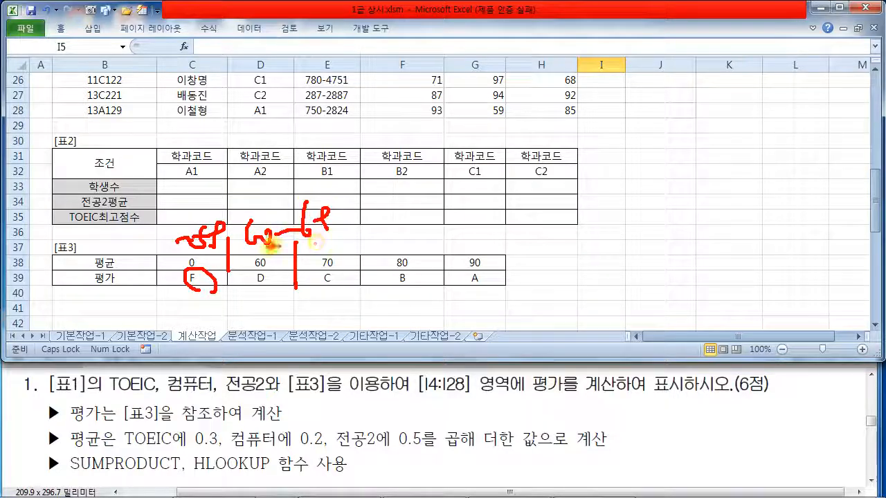
drag(263, 243, 337, 243)
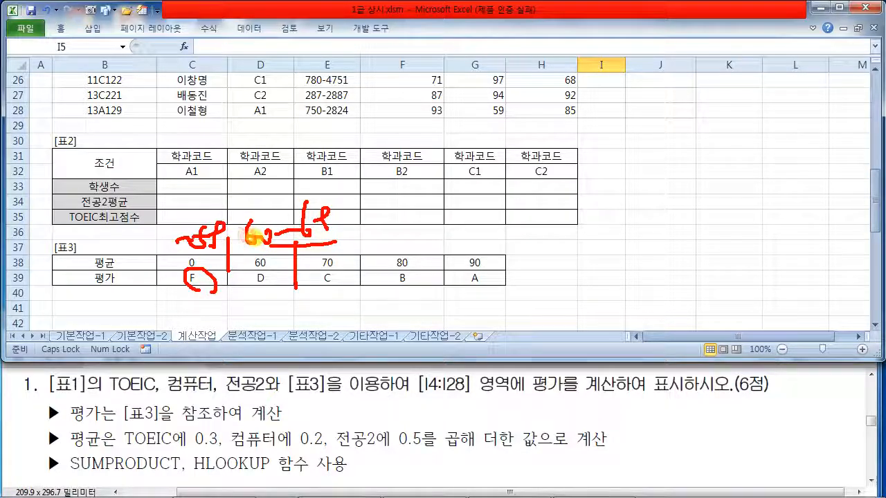
key(Escape)
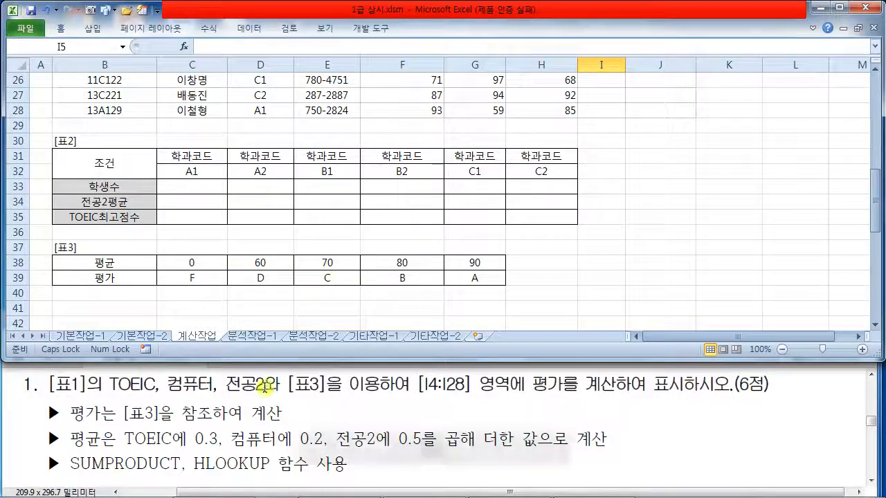
Step: Nest the SUMPRODUCT expression in I4 as the lookup value of an HLOOKUP function
drag(876, 211, 879, 104)
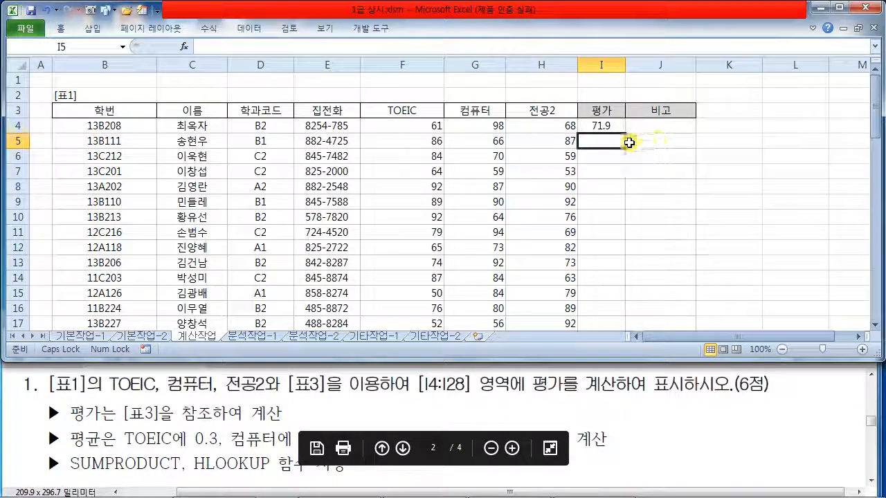
click(605, 123)
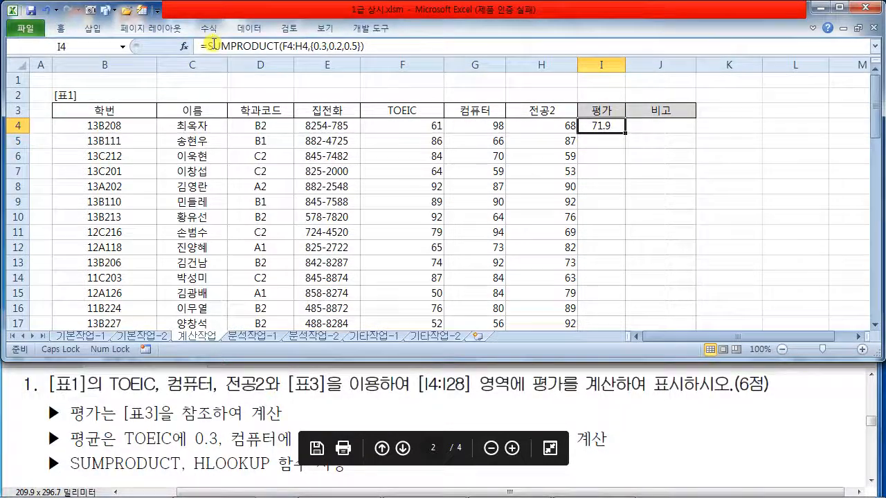
drag(208, 45, 409, 45)
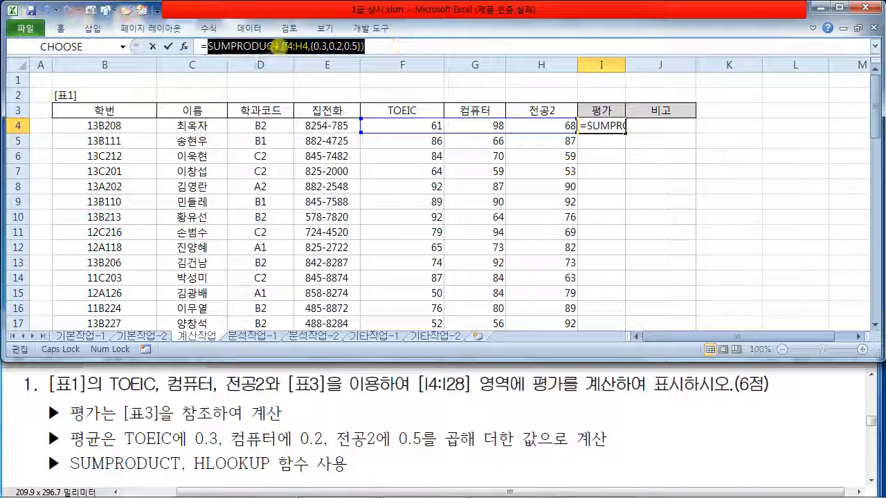
click(207, 47)
text(HLOOKUP()
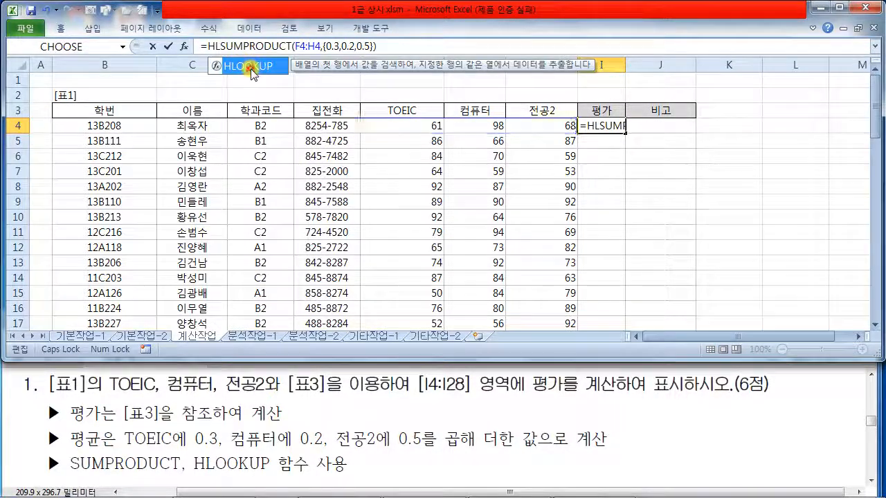
double_click(246, 67)
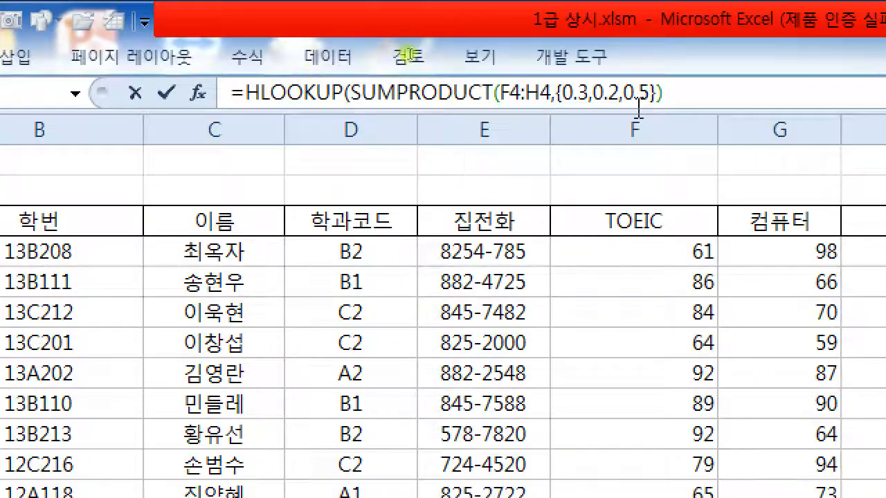
click(639, 76)
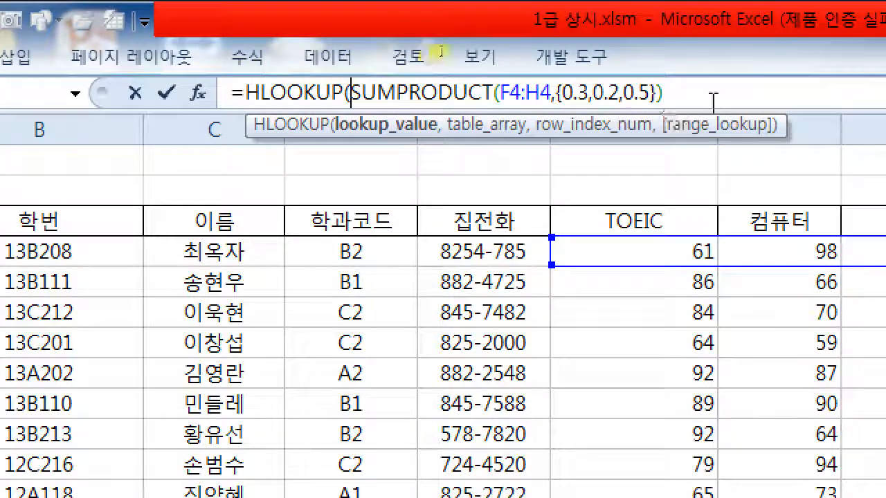
text(,)
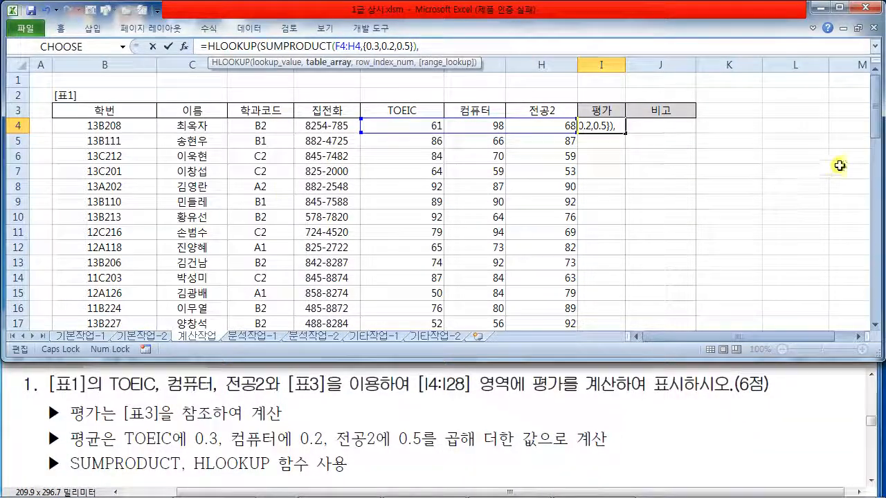
Step: Set the HLOOKUP table array to the 표3 grade range C38:G39
drag(876, 126, 878, 241)
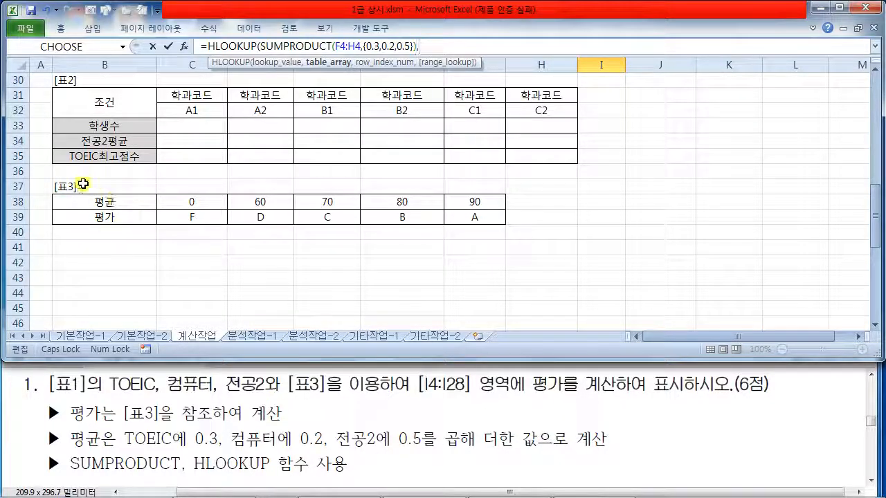
drag(188, 200, 475, 220)
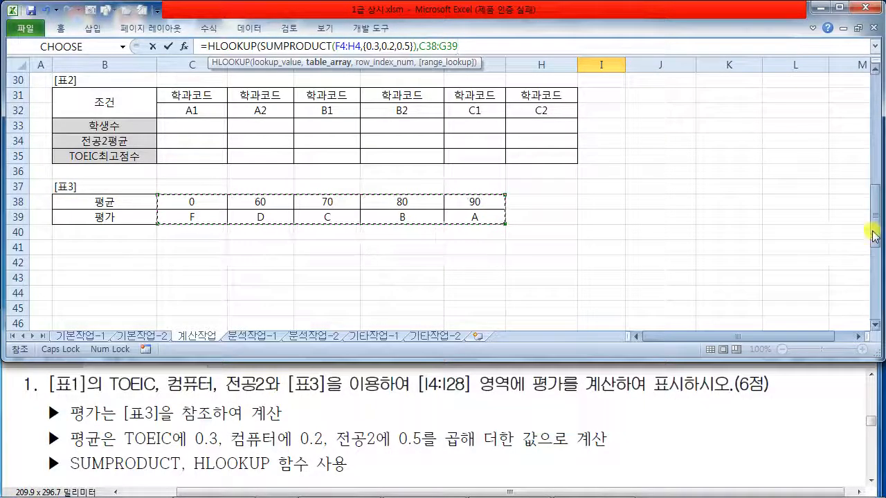
scroll(822, 243, up, 10)
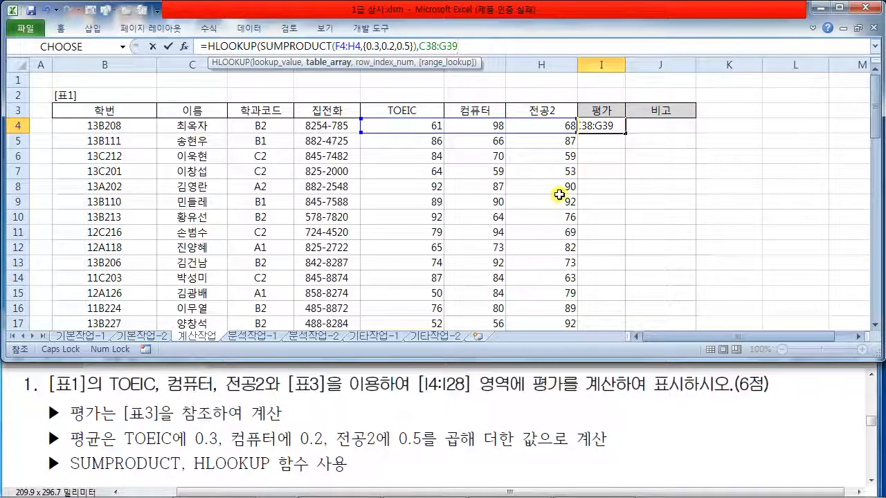
Step: Draw pen marks over the area around the 비고 column and clear them
drag(625, 29, 750, 153)
drag(710, 65, 686, 66)
drag(659, 127, 689, 99)
drag(713, 72, 730, 113)
drag(738, 80, 709, 148)
key(Escape)
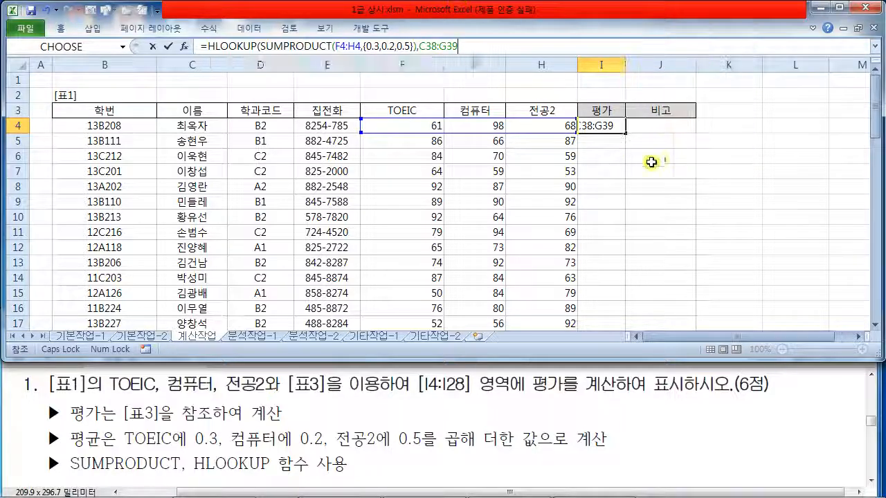
Step: Make the HLOOKUP table array absolute as $C$38:$G$39 and continue to the row index argument
click(432, 47)
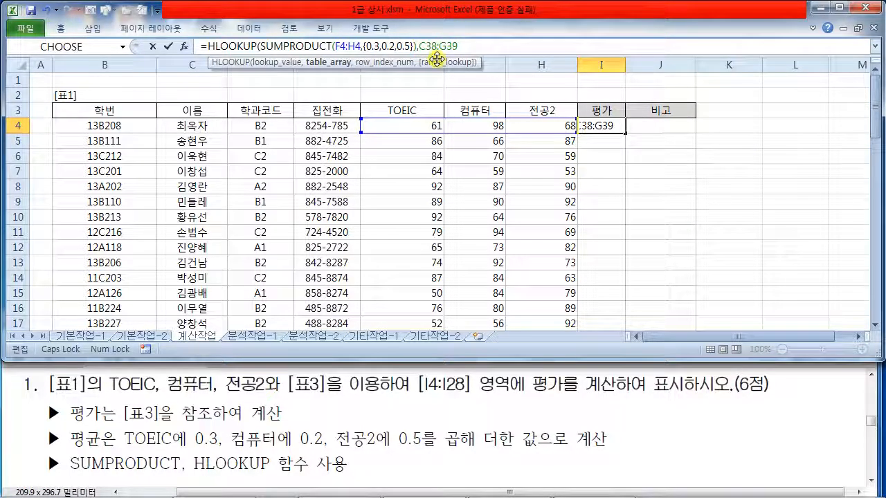
key(F4)
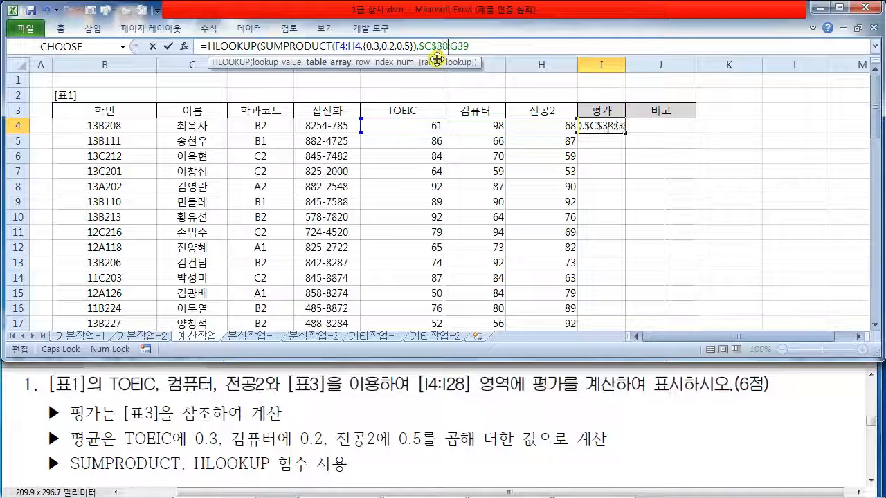
key(Right)
key(Right)
key(F4)
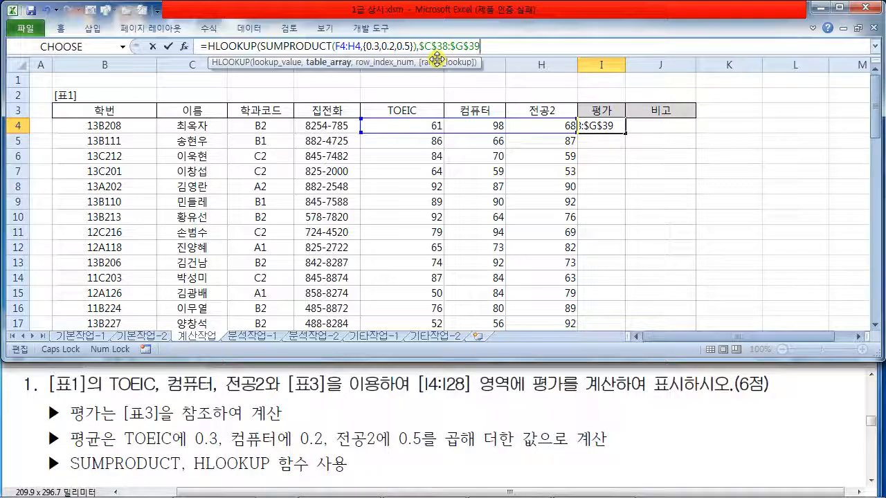
text(,)
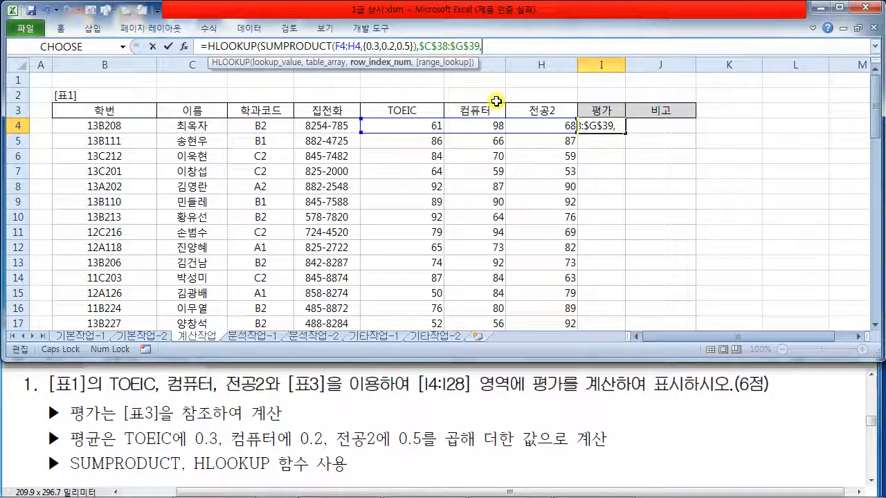
Step: Draw pen marks over 표3 to explain the lookup of the 70/C column and its second row, and clear them
drag(877, 120, 877, 222)
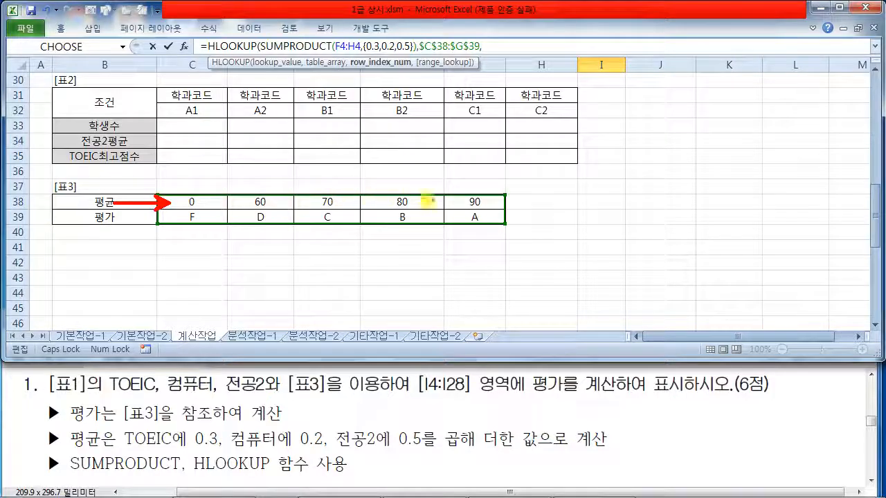
mouse_move(395, 144)
mouse_down()
mouse_move(396, 132)
mouse_move(408, 157)
mouse_move(426, 162)
mouse_move(473, 134)
mouse_move(460, 163)
mouse_up()
click(433, 162)
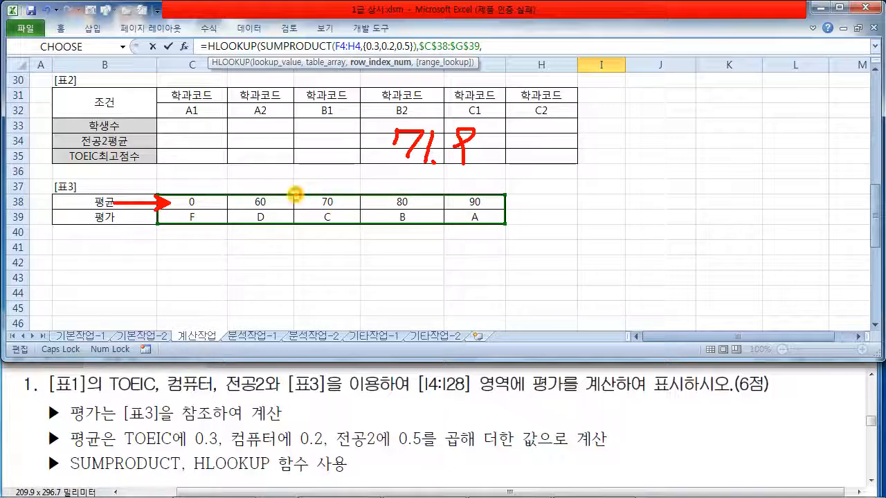
drag(296, 220, 360, 226)
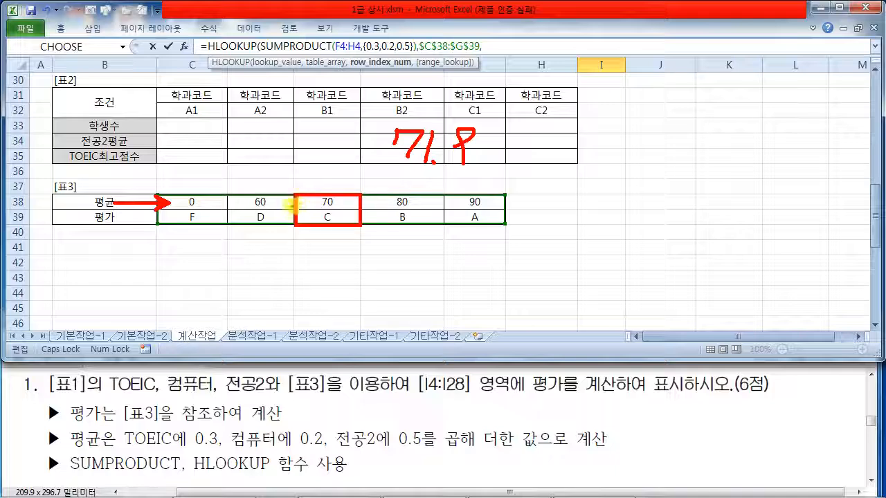
drag(283, 201, 258, 202)
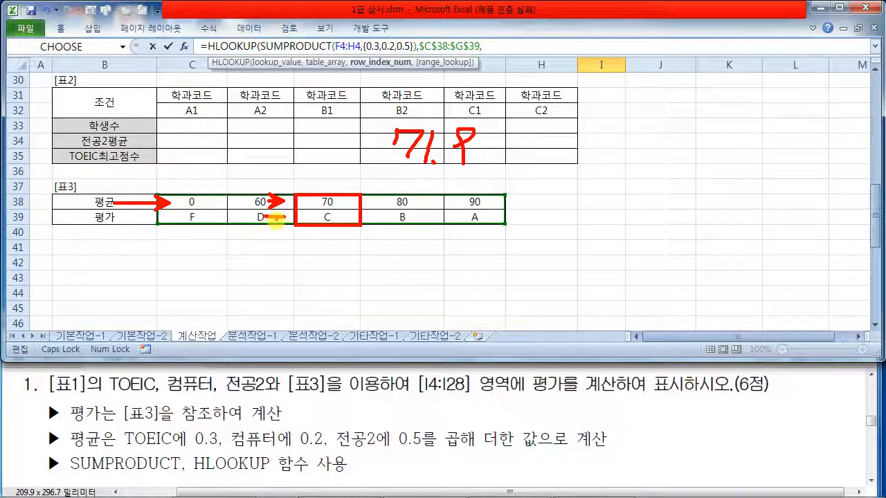
drag(277, 216, 284, 216)
mouse_move(349, 216)
mouse_down()
mouse_move(316, 205)
mouse_move(334, 229)
mouse_up()
mouse_move(275, 248)
mouse_down()
mouse_move(291, 261)
mouse_move(315, 262)
mouse_up()
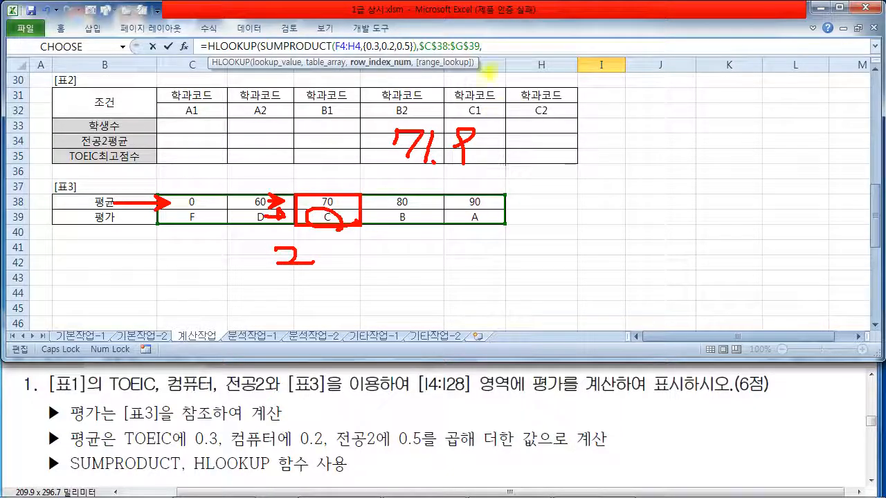
drag(491, 46, 492, 91)
key(Escape)
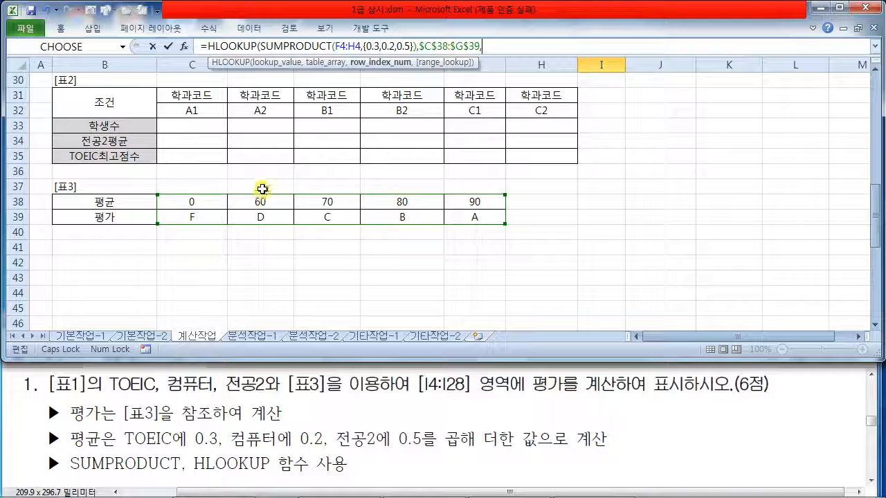
Step: Complete the HLOOKUP in I4 with row index 2 and TRUE for an approximate match
text(2,)
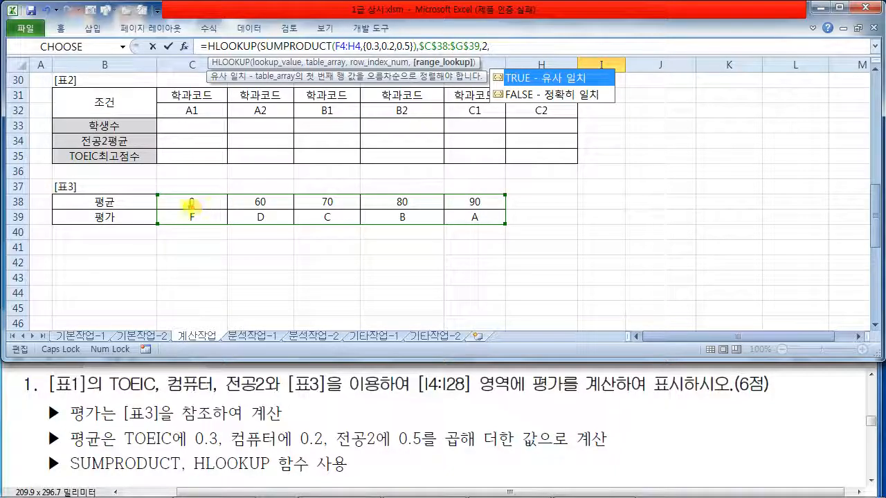
mouse_move(250, 206)
mouse_down()
mouse_move(268, 206)
mouse_move(275, 223)
mouse_up()
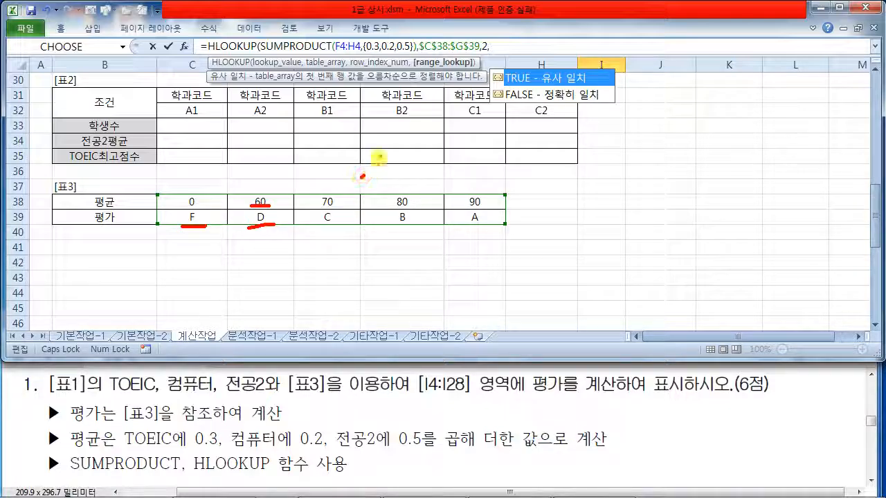
mouse_move(385, 148)
mouse_down()
mouse_move(386, 170)
mouse_move(394, 142)
mouse_move(407, 166)
mouse_move(416, 142)
mouse_move(484, 166)
mouse_move(360, 200)
mouse_up()
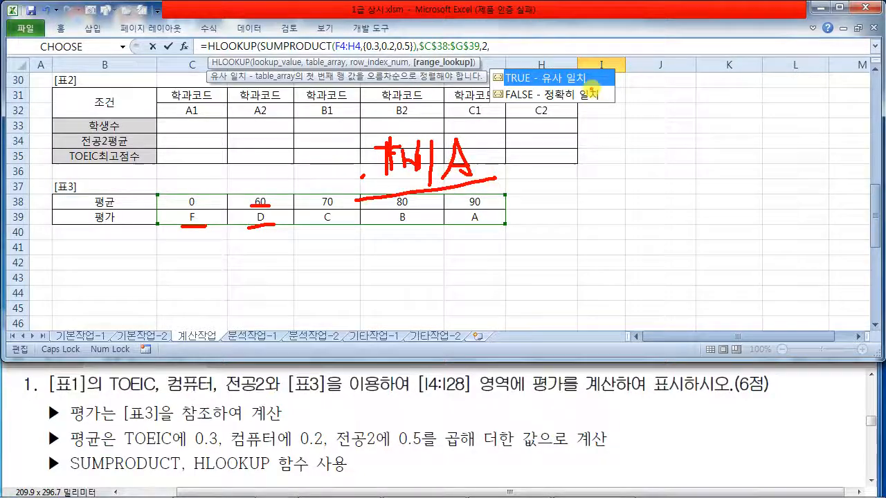
key(Escape)
double_click(561, 66)
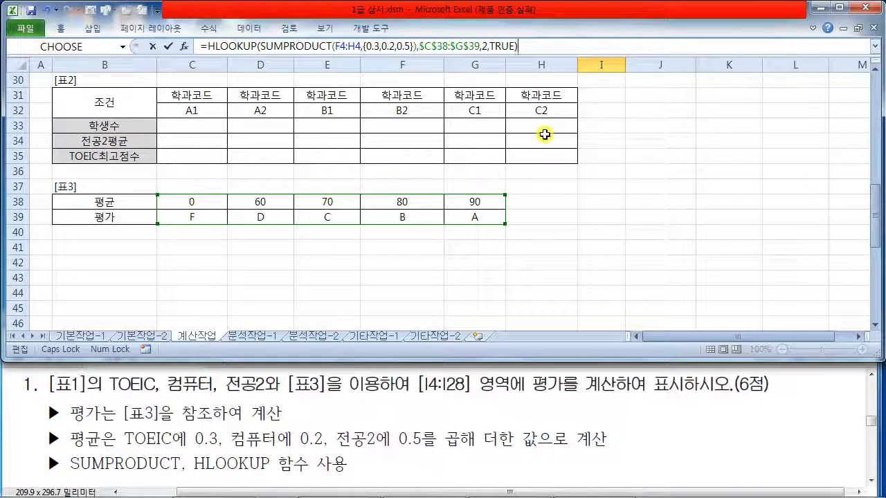
Step: Copy the full text of the HLOOKUP formula and enter the formula in I4
drag(533, 46, 178, 42)
key(ctrl+c)
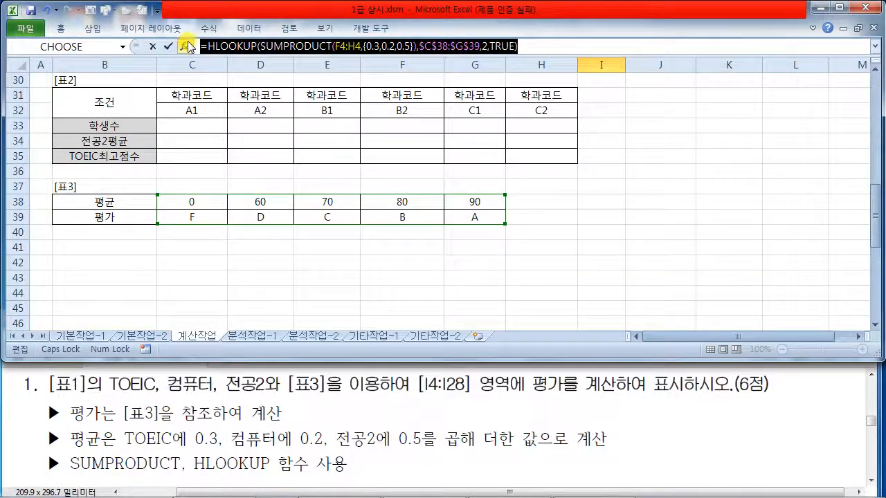
key(Return)
Step: Fill the formula from I4 down the 평가 column to I28 and check the filled grades
scroll(524, 169, up, 2)
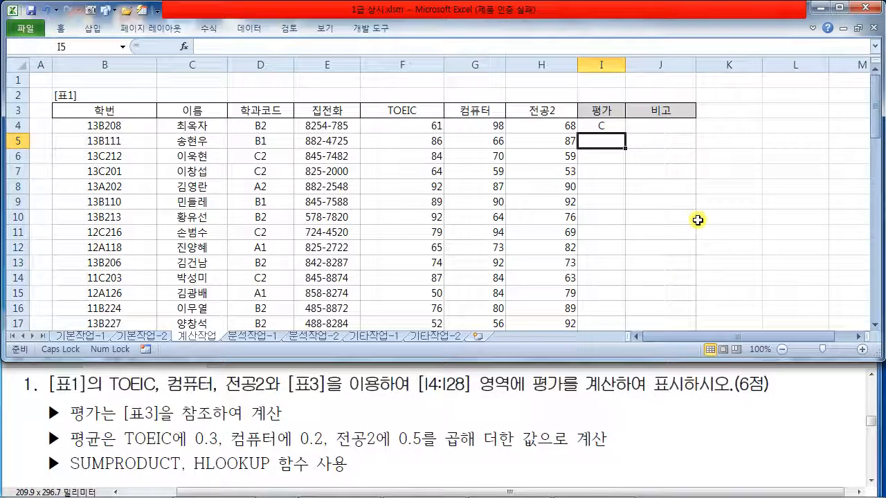
click(618, 125)
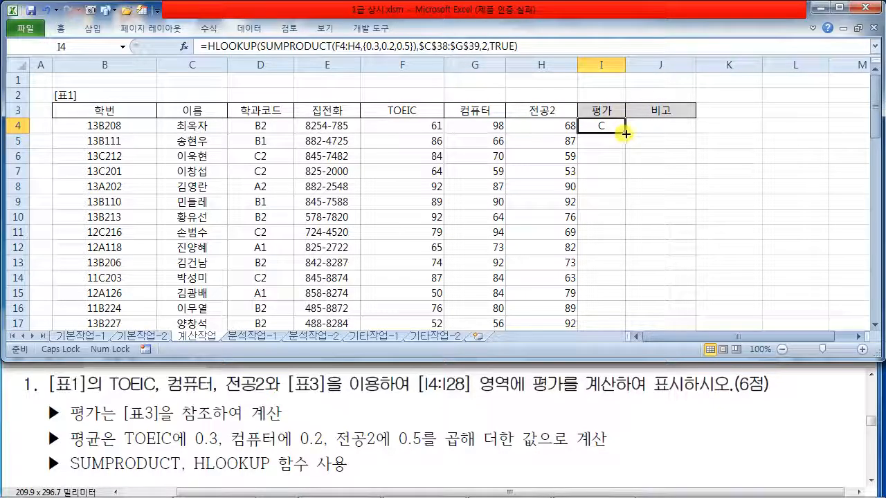
double_click(627, 134)
scroll(619, 200, down, 7)
scroll(618, 205, up, 4)
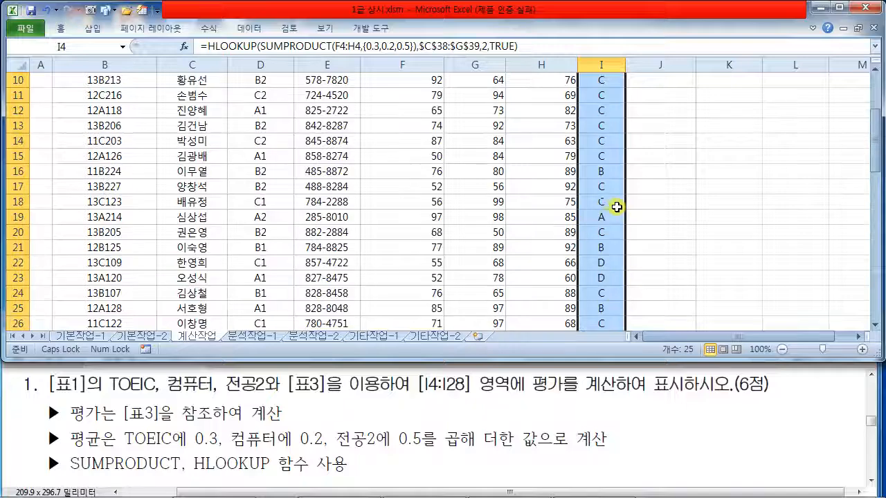
Step: Switch to the Notepad notes and paste the copied HLOOKUP formula below the 일반함수 line, separated by a blank line
click(506, 492)
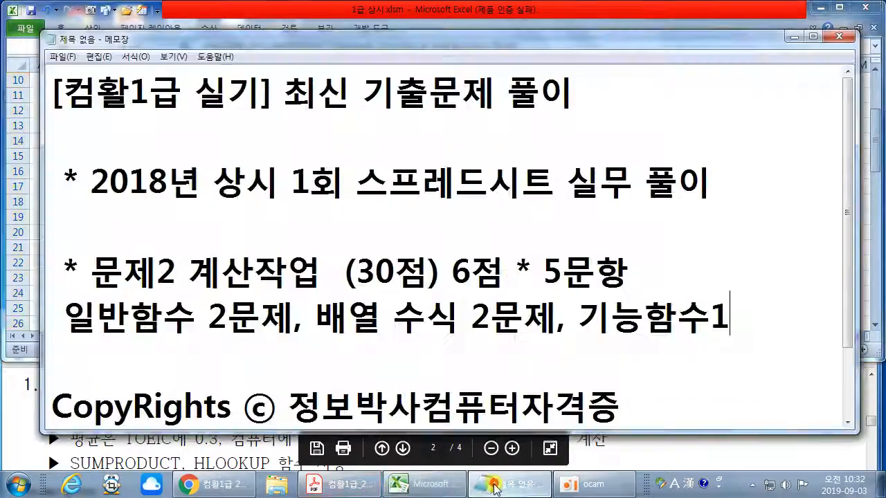
scroll(285, 303, down, 1)
click(149, 263)
key(ctrl+v)
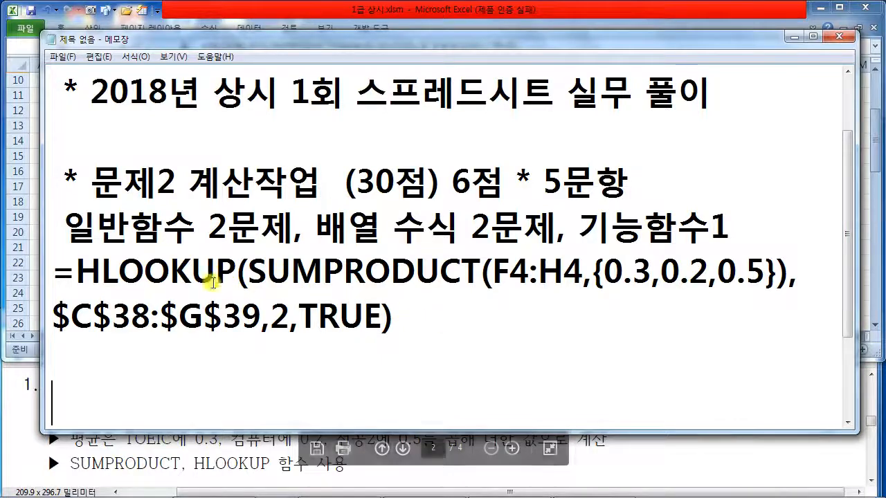
click(751, 223)
key(Return)
scroll(594, 316, down, 2)
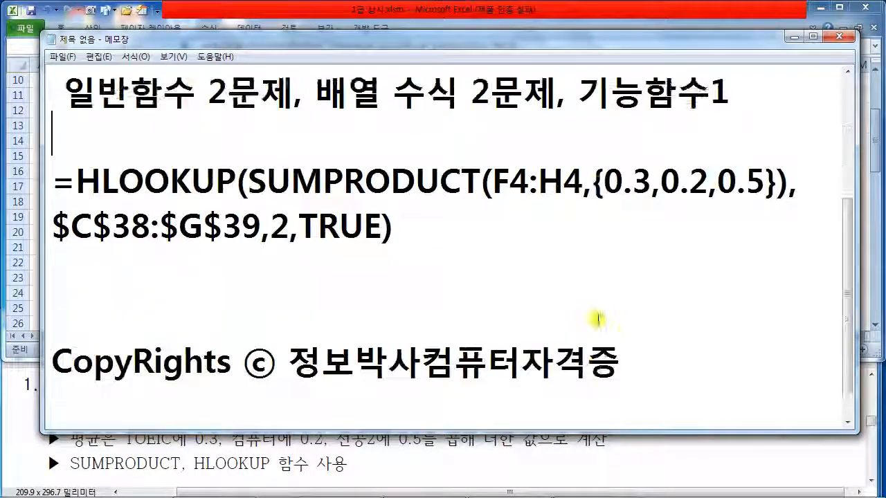
click(461, 276)
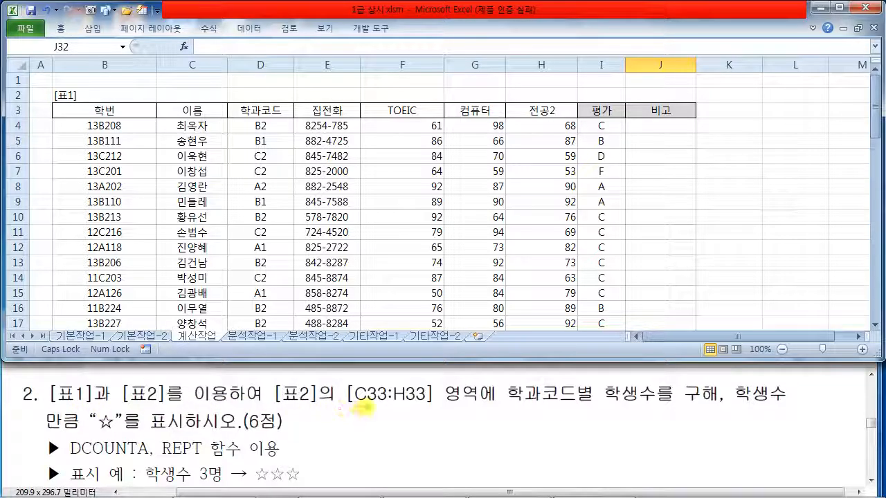
Step: Underline C33:H33, 학과코드별 학생수, the ☆ display instruction, DCOUNTA and REPT in question 2 with the pen
drag(380, 408, 425, 409)
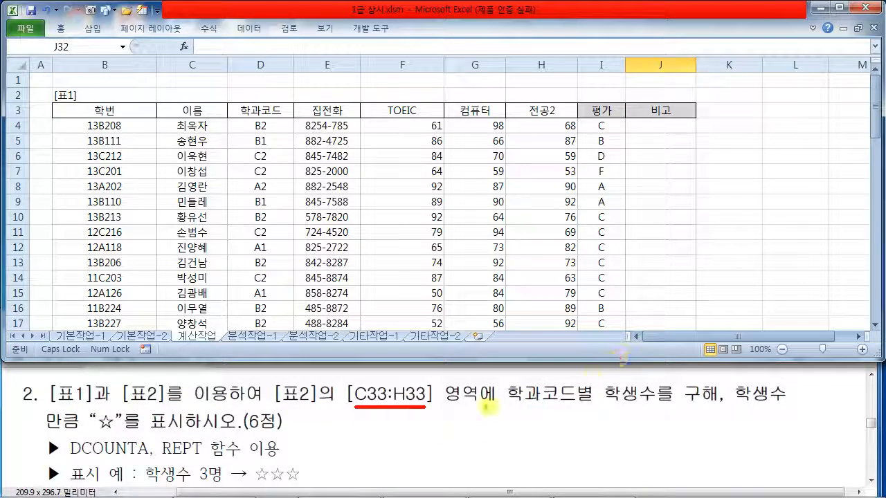
drag(510, 405, 680, 411)
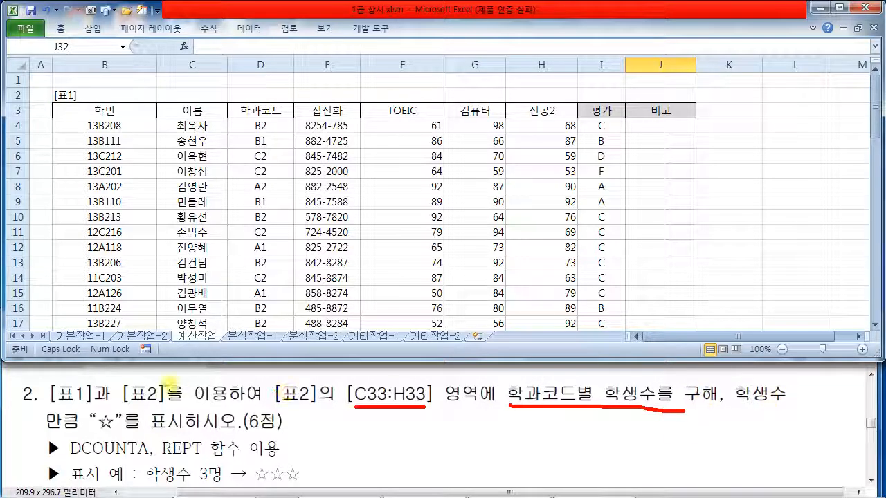
drag(92, 426, 221, 425)
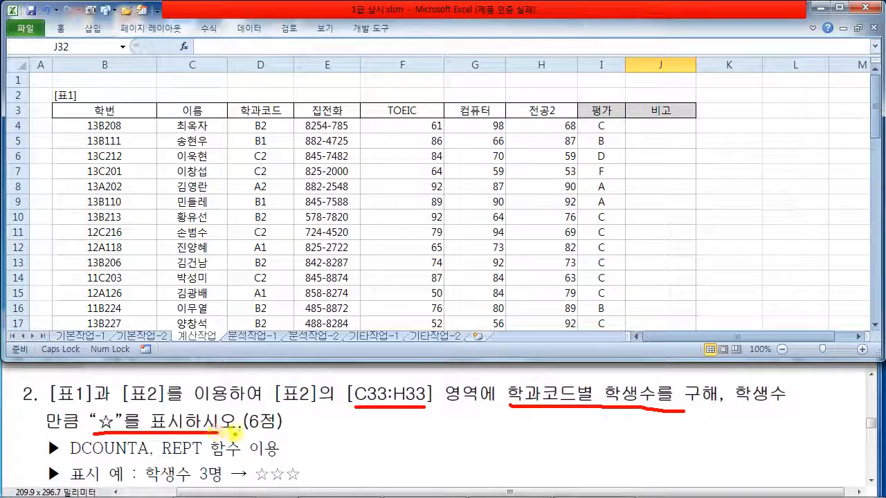
drag(61, 456, 207, 458)
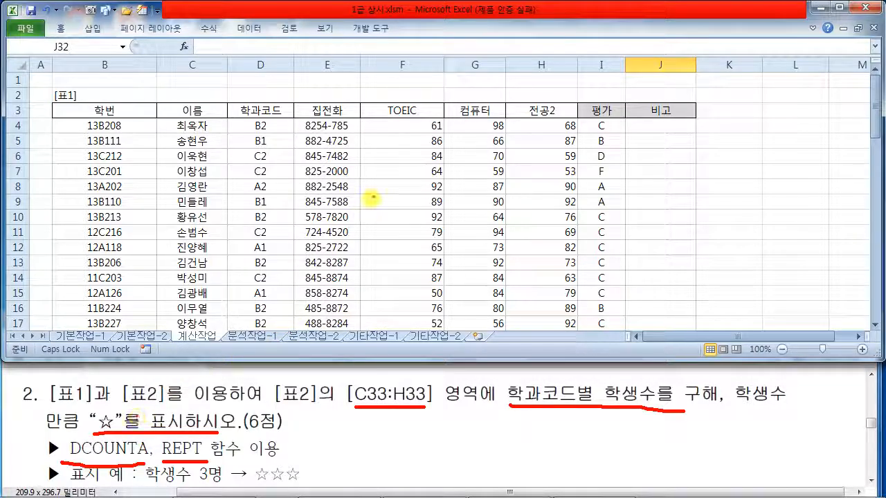
Step: Handwrite 숫자, 문자 for DCOUNTA and 숫자 for DCOUNT over the sheet, and clear all pen marks
mouse_move(380, 164)
mouse_down()
mouse_move(398, 167)
mouse_move(409, 197)
mouse_move(405, 186)
mouse_move(445, 192)
mouse_move(471, 174)
mouse_move(503, 176)
mouse_move(512, 195)
mouse_move(537, 176)
mouse_move(564, 207)
mouse_move(395, 227)
mouse_move(547, 220)
mouse_up()
drag(371, 240, 540, 233)
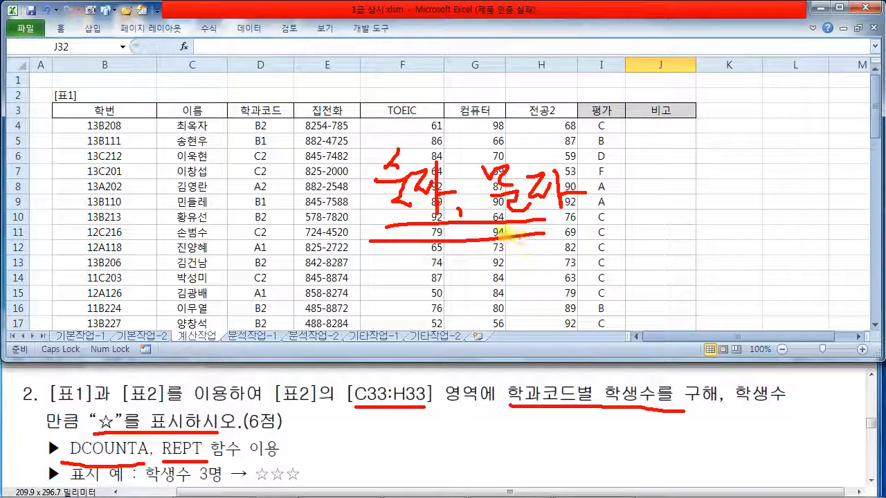
mouse_move(305, 291)
mouse_down()
mouse_move(284, 277)
mouse_move(339, 249)
mouse_move(322, 281)
mouse_move(344, 299)
mouse_up()
drag(407, 267, 405, 292)
drag(405, 267, 405, 293)
mouse_move(449, 276)
mouse_down()
mouse_move(445, 301)
mouse_move(457, 300)
mouse_up()
mouse_move(482, 279)
mouse_down()
mouse_move(558, 277)
mouse_move(576, 258)
mouse_move(593, 312)
mouse_up()
drag(403, 319, 592, 318)
mouse_move(593, 319)
mouse_down()
mouse_move(364, 319)
mouse_move(580, 316)
mouse_up()
drag(371, 320, 618, 321)
mouse_move(683, 249)
mouse_down()
mouse_move(675, 273)
mouse_move(694, 274)
mouse_up()
mouse_move(666, 284)
mouse_down()
mouse_move(695, 289)
mouse_move(698, 308)
mouse_up()
drag(707, 273, 724, 292)
mouse_move(739, 262)
mouse_down()
mouse_move(742, 308)
mouse_move(762, 285)
mouse_up()
drag(682, 315, 753, 317)
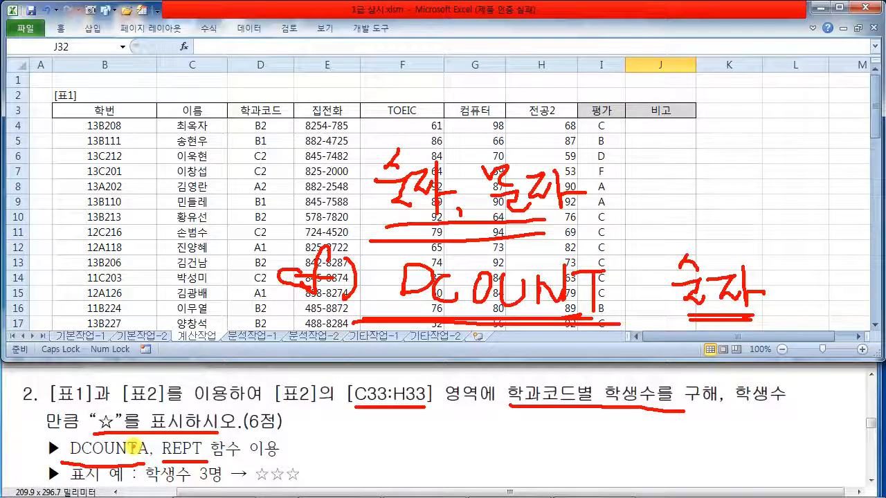
key(Escape)
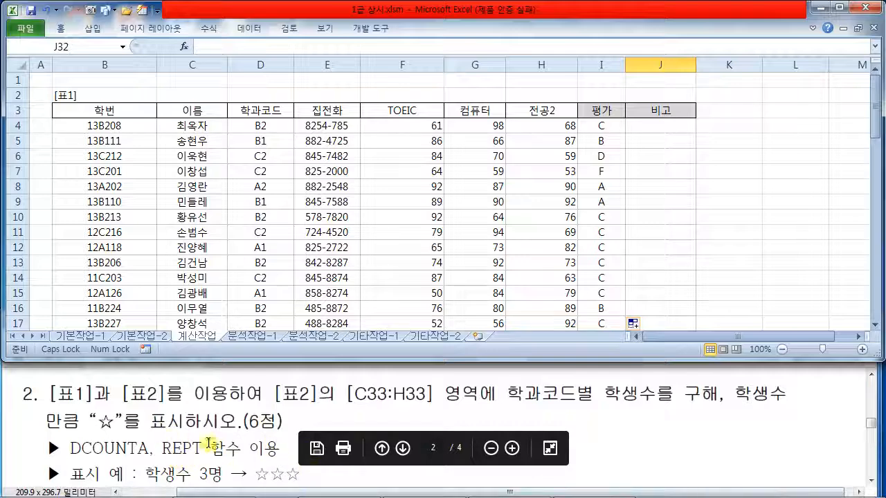
Step: Start a DCOUNTA formula in C33, the 학생수 cell for department code A1 in 표2
click(720, 208)
scroll(544, 206, down, 5)
scroll(546, 209, down, 2)
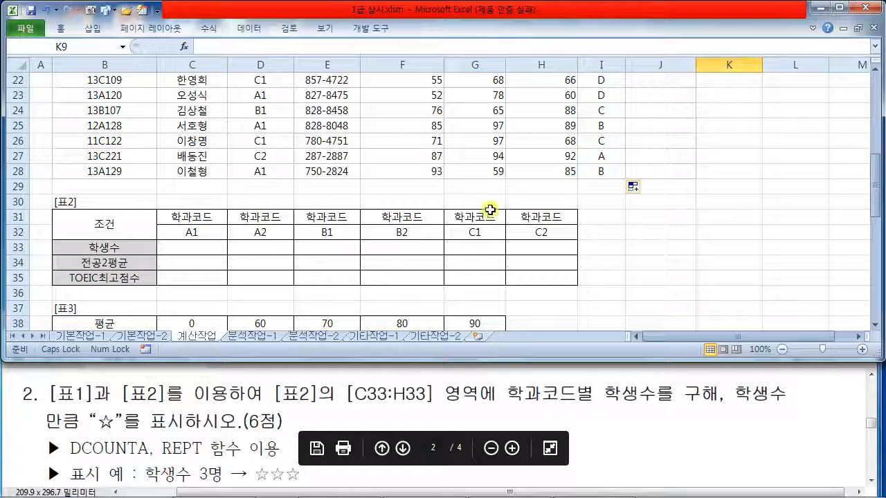
click(189, 250)
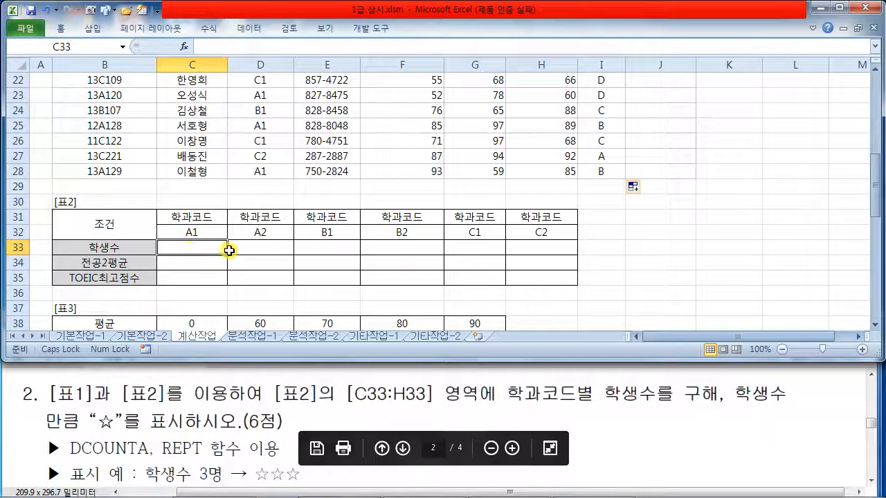
text(=ㅇ)
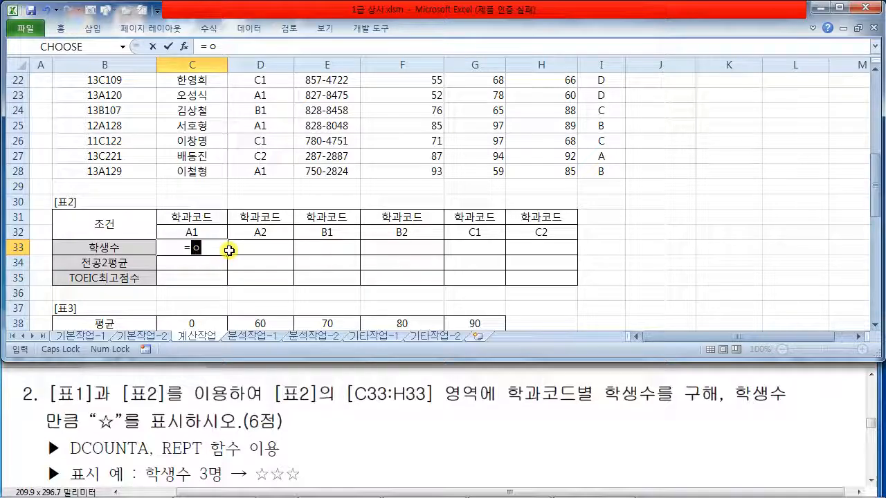
key(BackSpace)
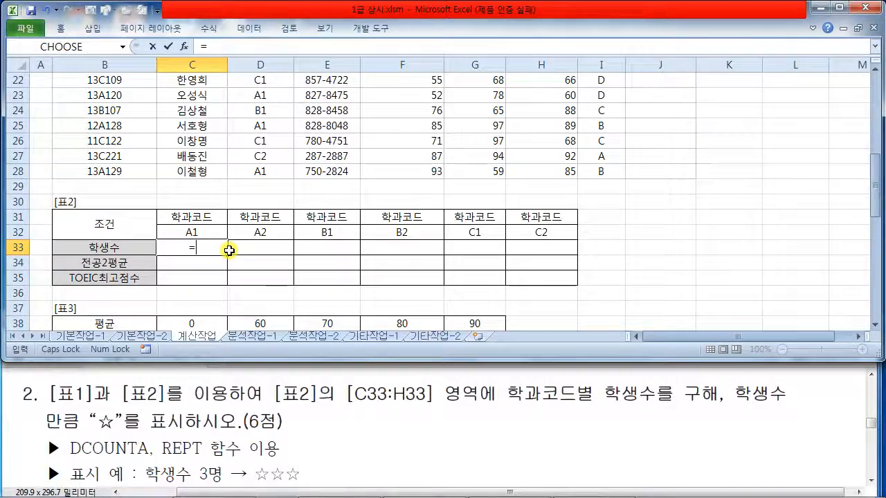
text(DCO)
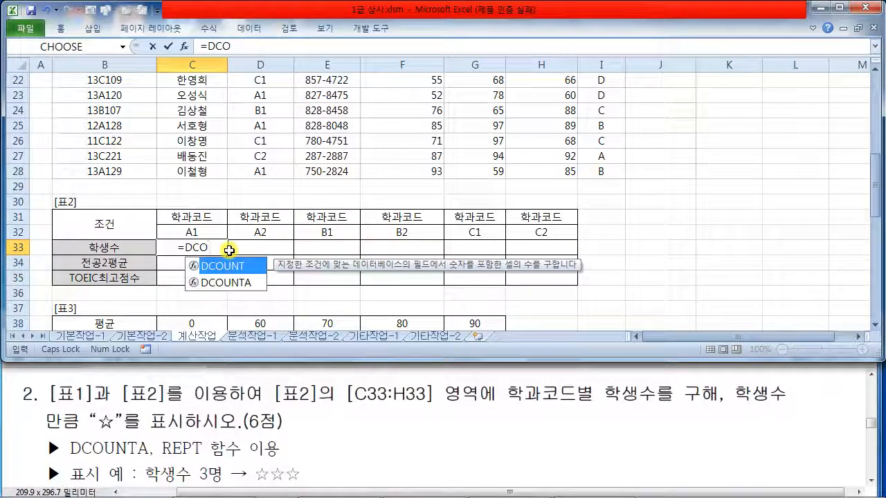
double_click(248, 284)
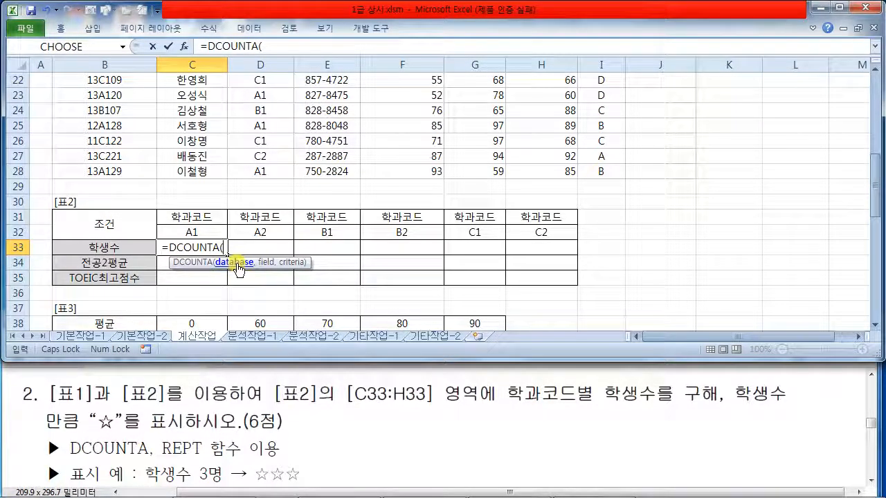
Step: Set the DCOUNTA database argument to the whole 표1 range B3:J28, including its header row
scroll(239, 270, up, 7)
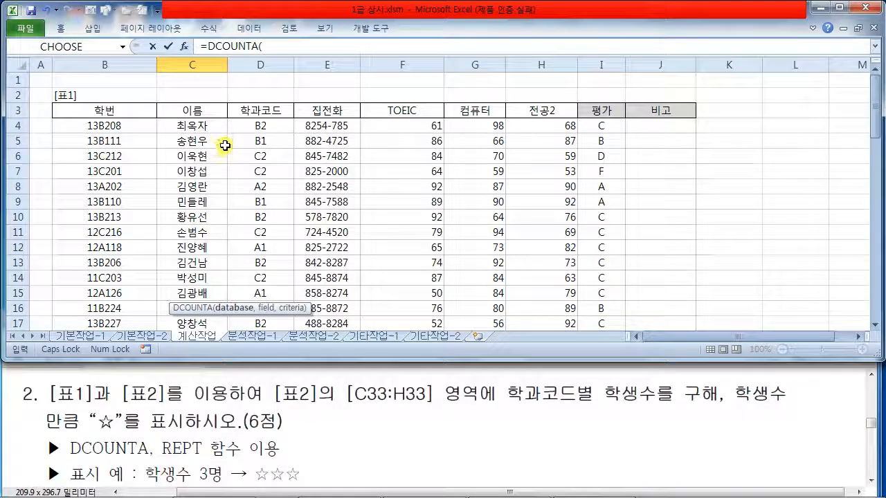
click(98, 106)
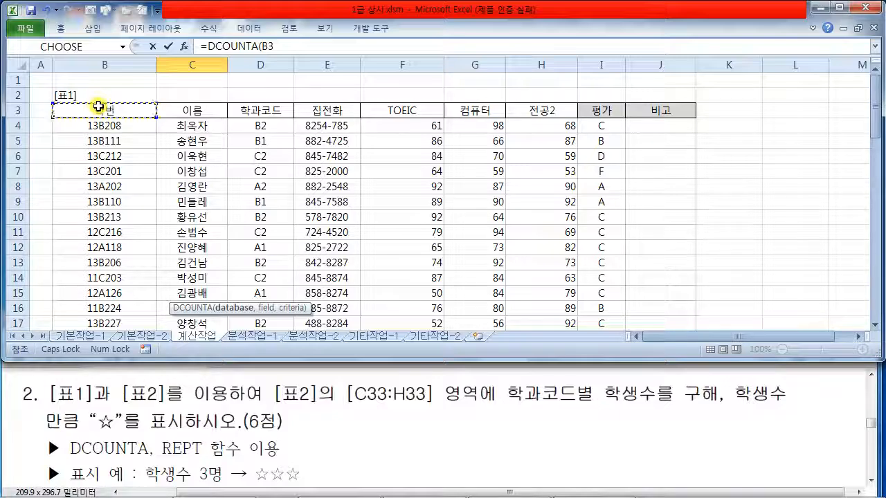
drag(99, 106, 659, 313)
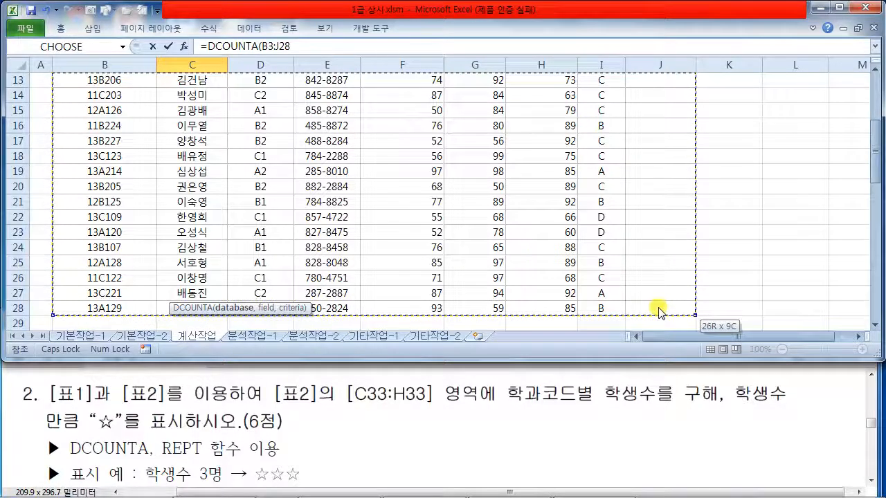
scroll(432, 207, up, 4)
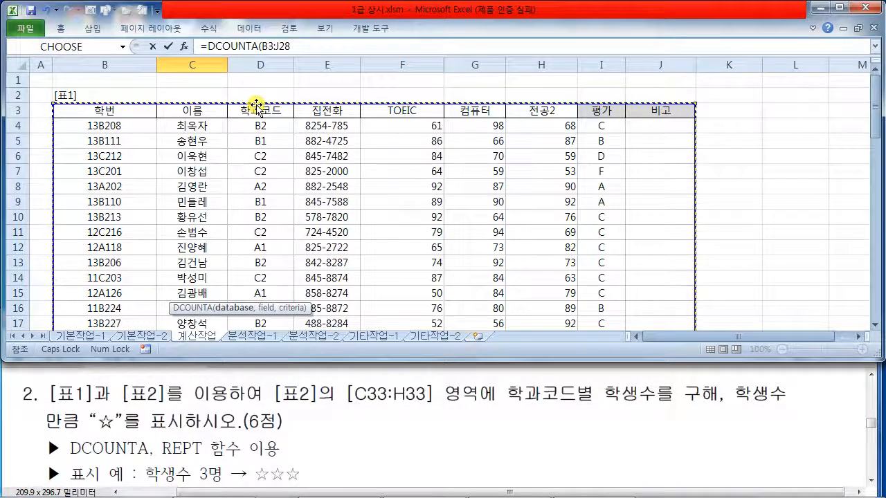
Step: Draw a box over 표2 with F4 handwritten inside as the absolute-reference hint, and clear the pen marks
scroll(253, 112, down, 8)
scroll(268, 187, down, 2)
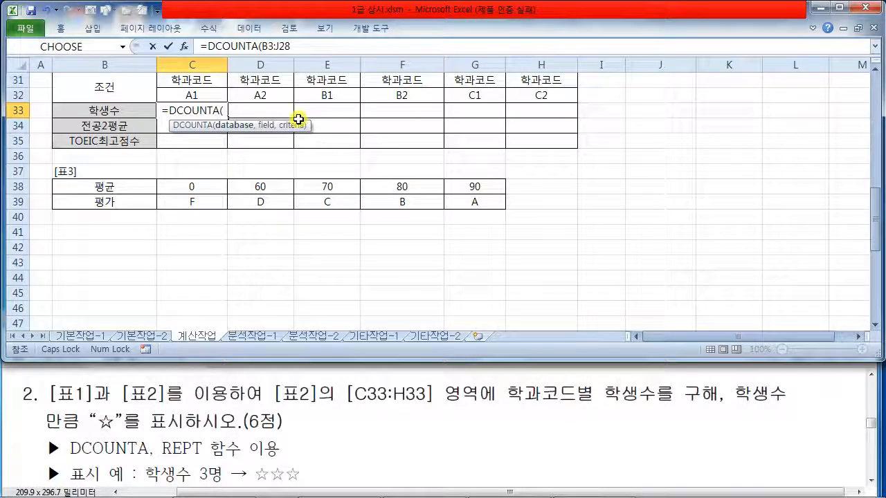
click(302, 50)
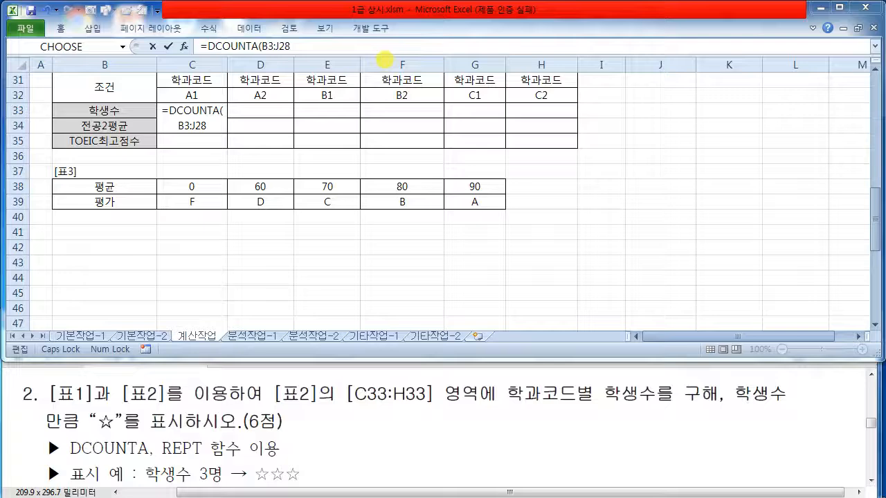
drag(381, 49, 492, 147)
mouse_move(407, 85)
mouse_down()
mouse_move(438, 83)
mouse_move(396, 110)
mouse_up()
drag(400, 108, 463, 110)
drag(453, 79, 449, 105)
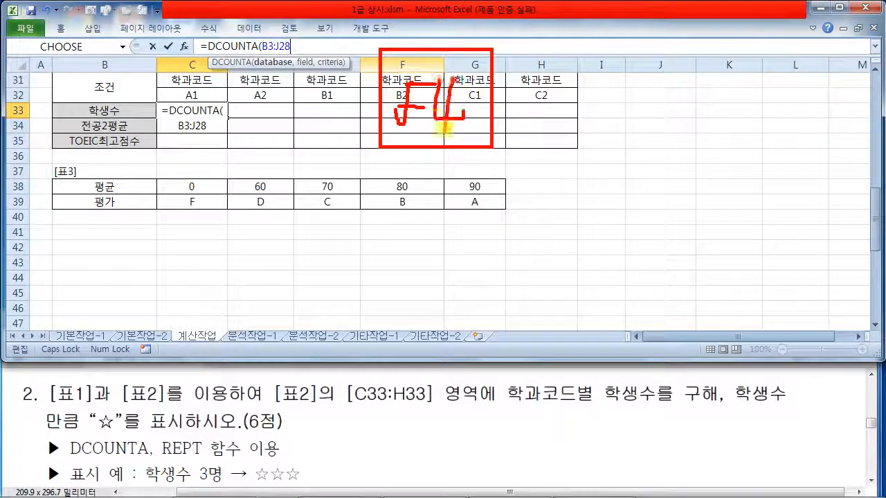
key(Escape)
Step: Make the DCOUNTA database range in C33 absolute as $B$3:$J$28
click(263, 46)
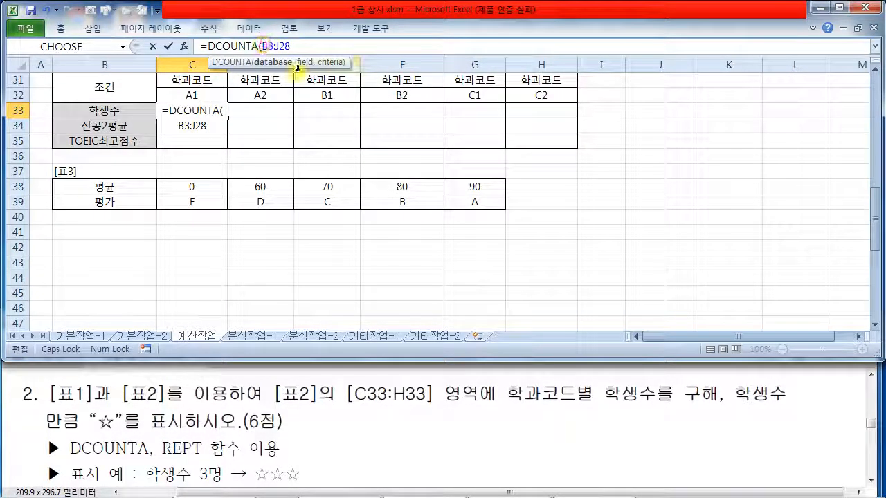
text($)
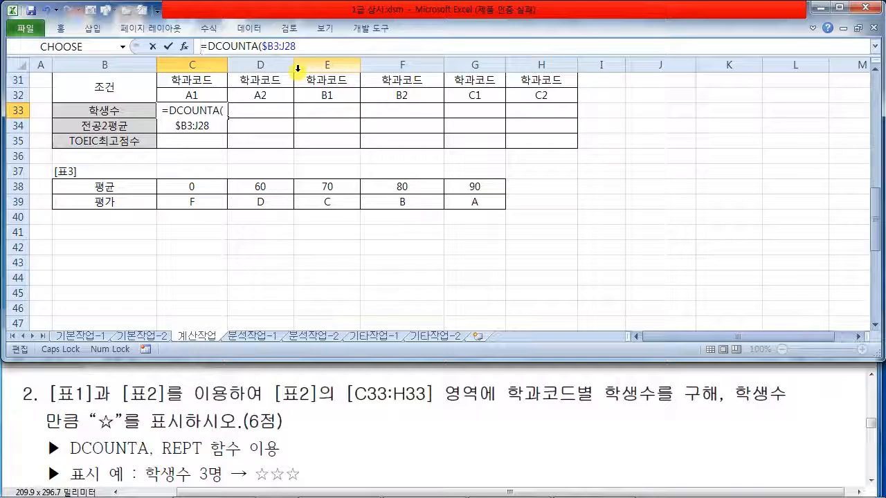
click(270, 46)
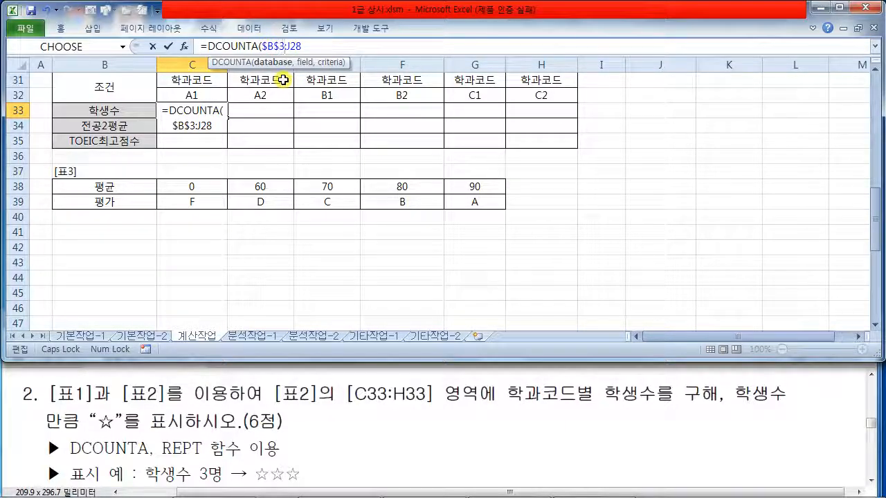
text($28)
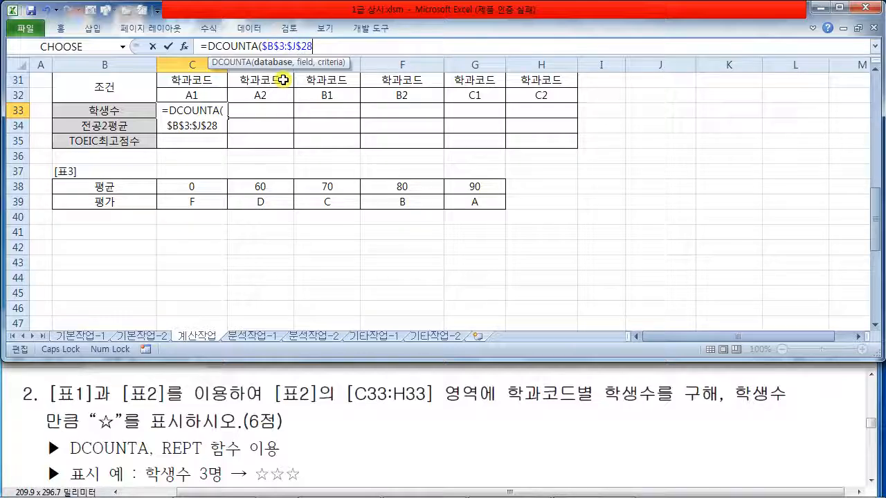
Step: Set the DCOUNTA field argument to the 학과코드 header cell of 표1 as the absolute reference $D$3
text(,)
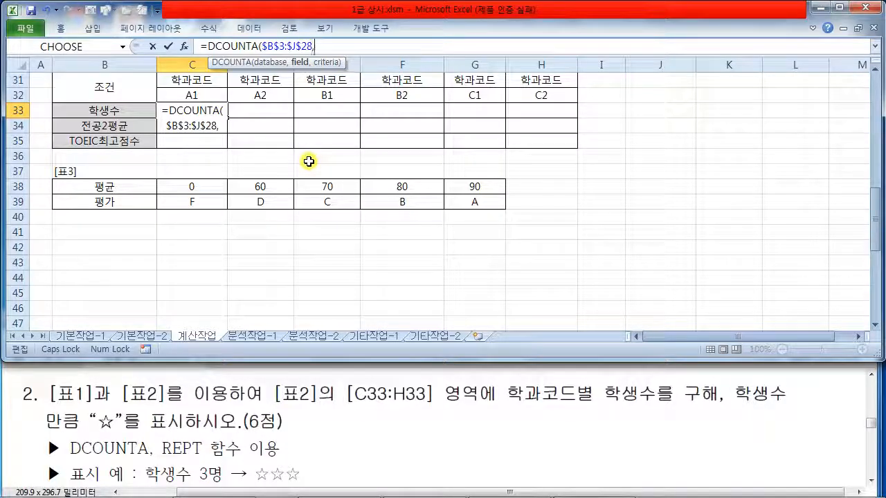
drag(878, 228, 877, 95)
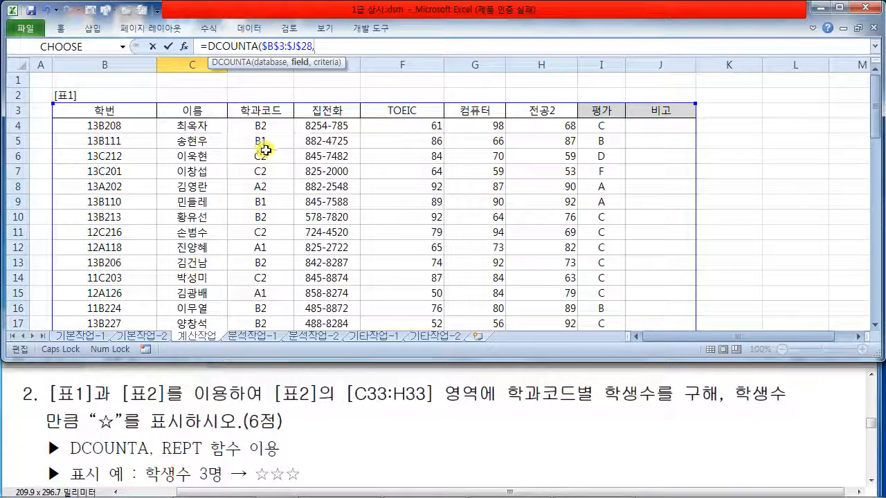
click(261, 111)
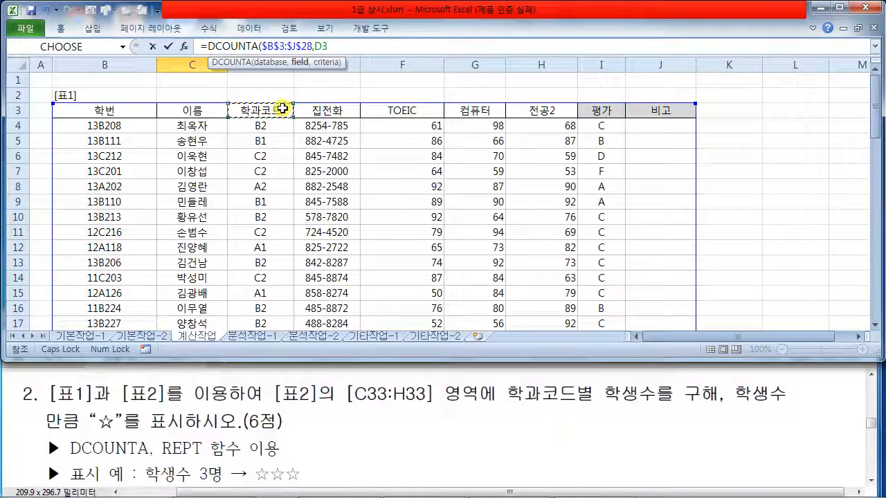
key(BackSpace)
key(BackSpace)
text(D$)
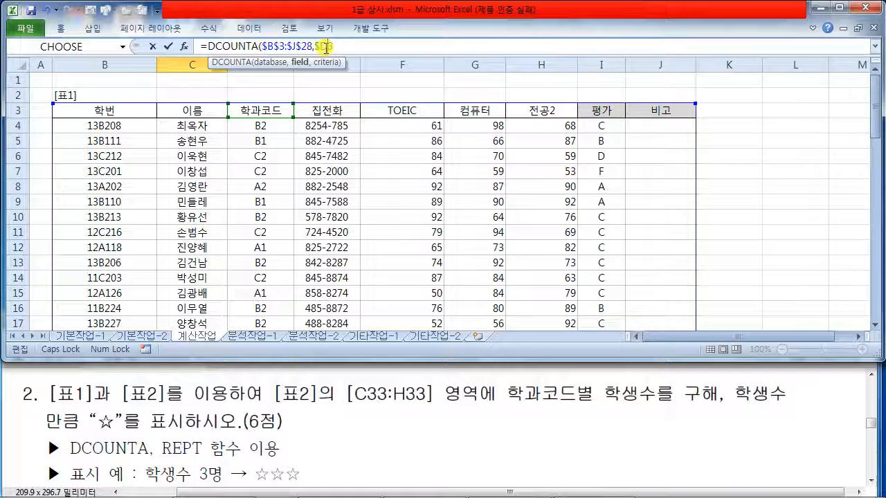
text(3,)
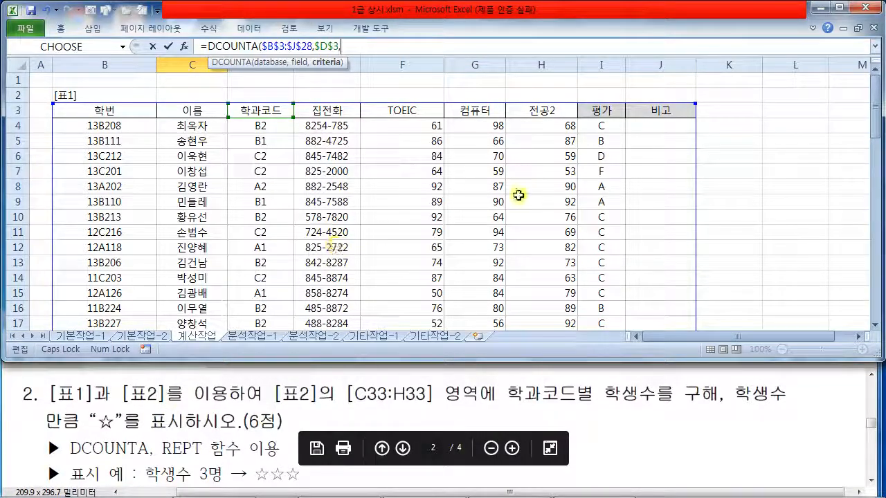
Step: Set the DCOUNTA criteria to C31:C32 in 표2, close the function and enter the formula in C33
scroll(877, 131, down, 9)
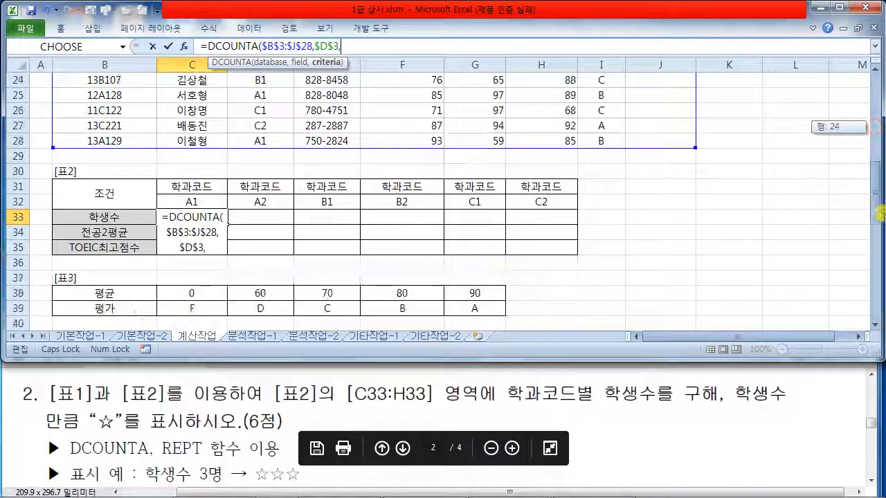
drag(188, 126, 191, 133)
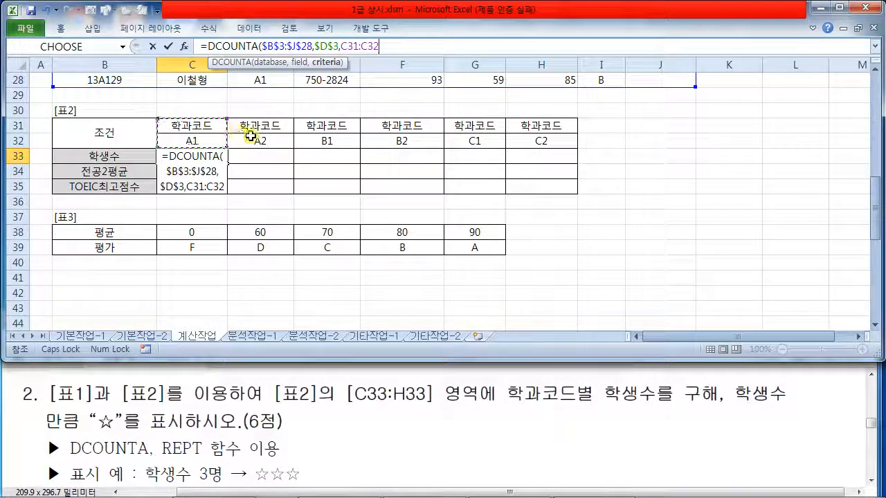
text())
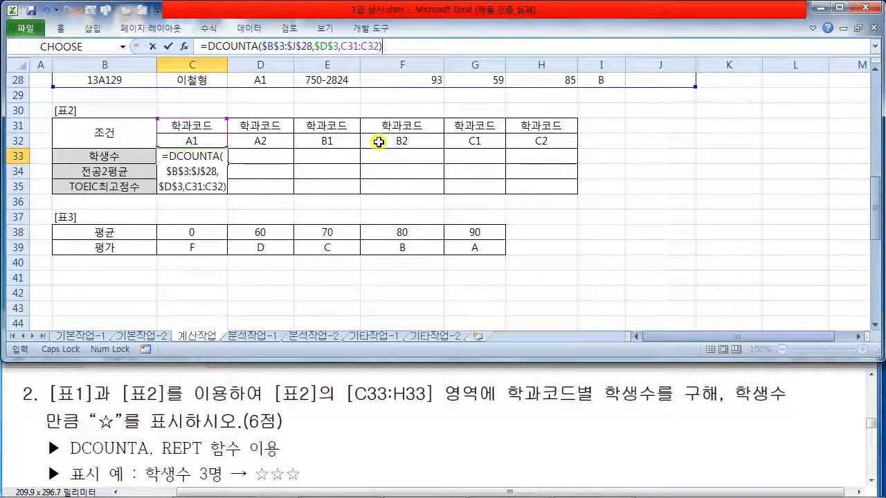
key(Return)
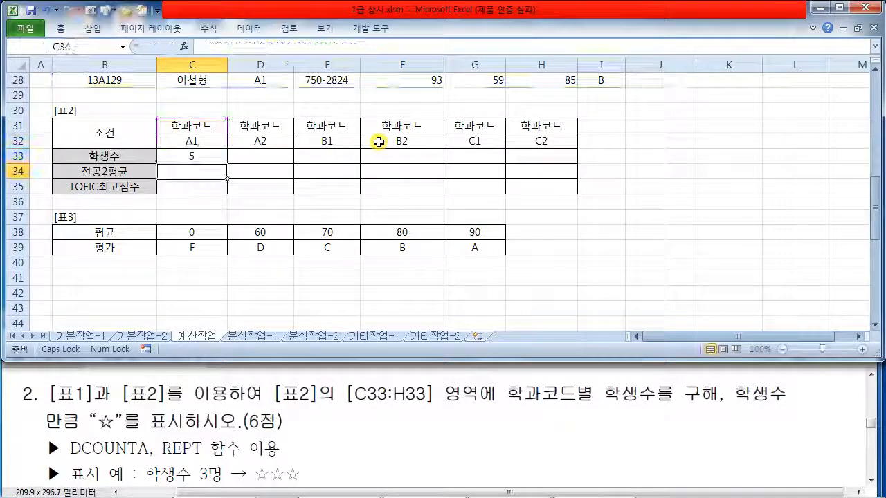
Step: Fill the DCOUNTA formula from C33 across to E33 as a trial and reselect C33
click(208, 158)
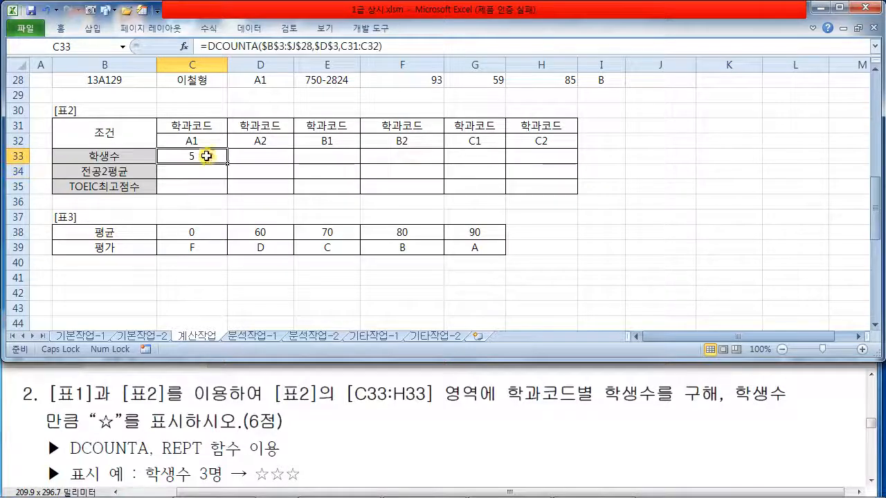
drag(228, 164, 338, 169)
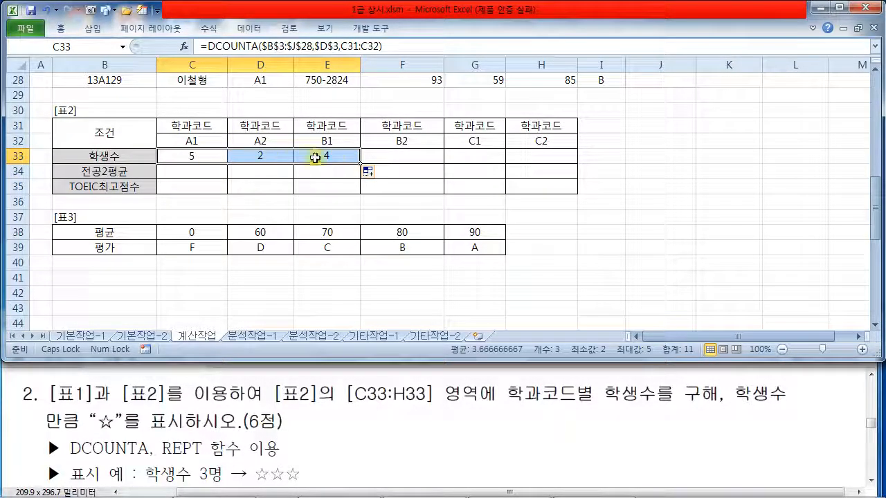
click(202, 155)
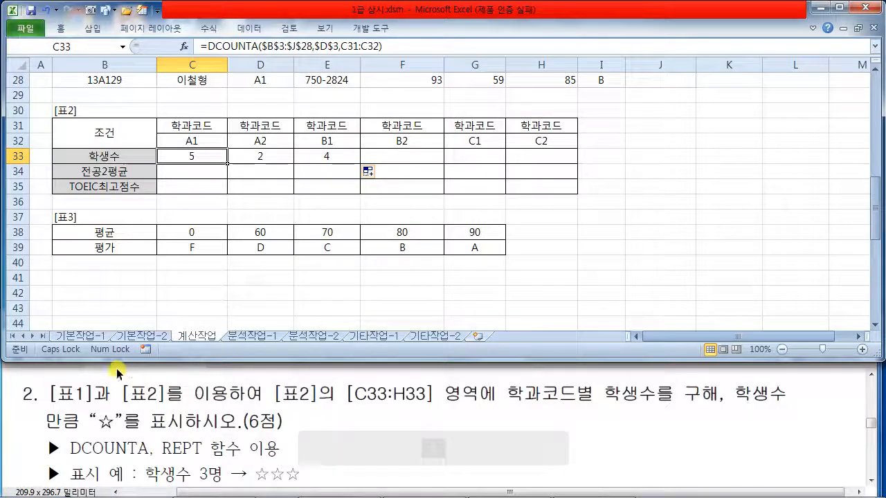
Step: Reopen the C33 formula and insert the REPT function directly in front of DCOUNTA
double_click(194, 155)
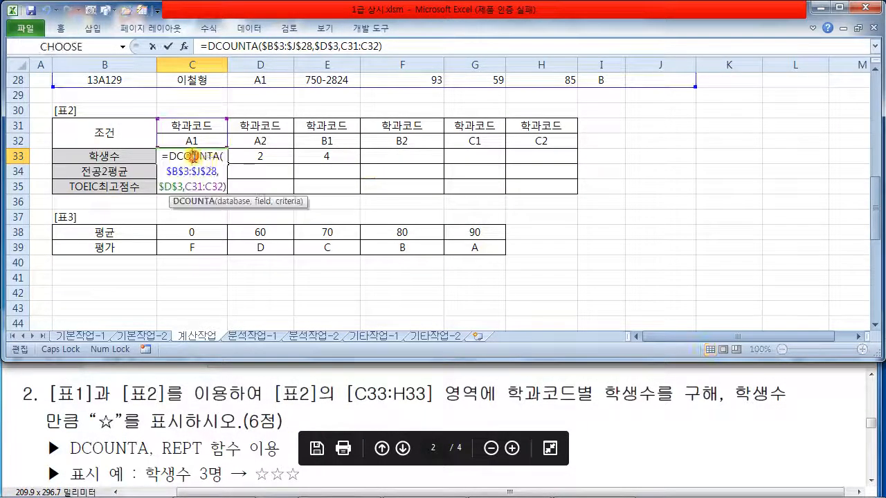
click(200, 46)
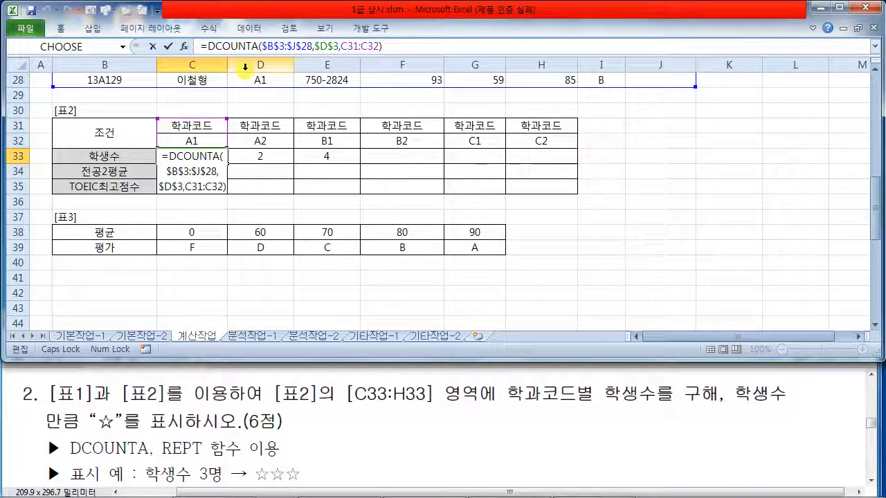
text(ㄱ)
key(BackSpace)
key(Hangul)
text(REP)
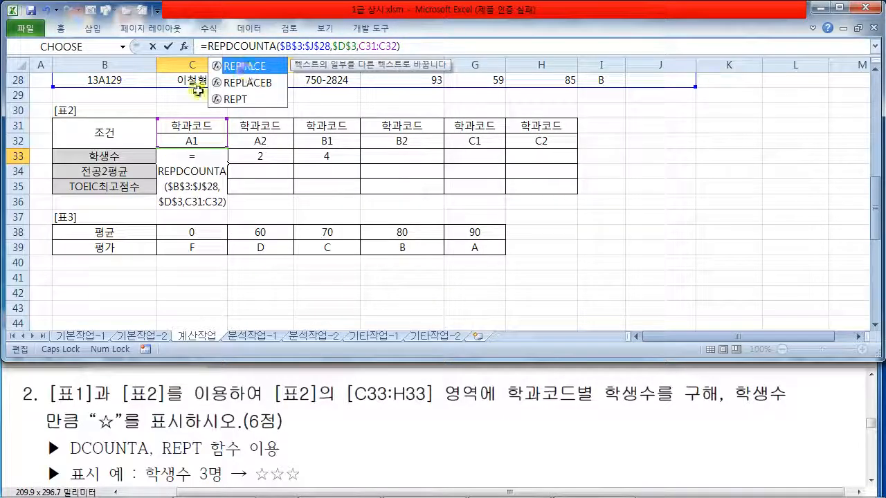
double_click(239, 102)
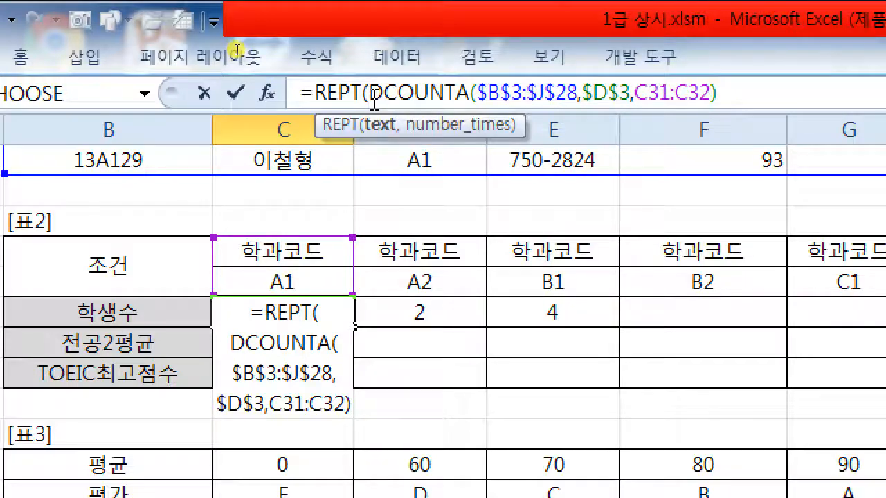
Step: Set the REPT text argument to the special character "☆", separated by a comma from the DCOUNTA part
text("")
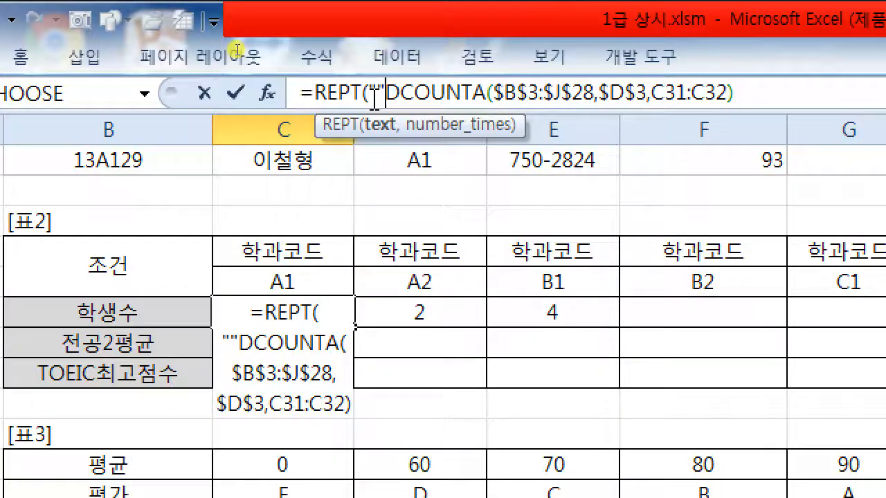
text(,)
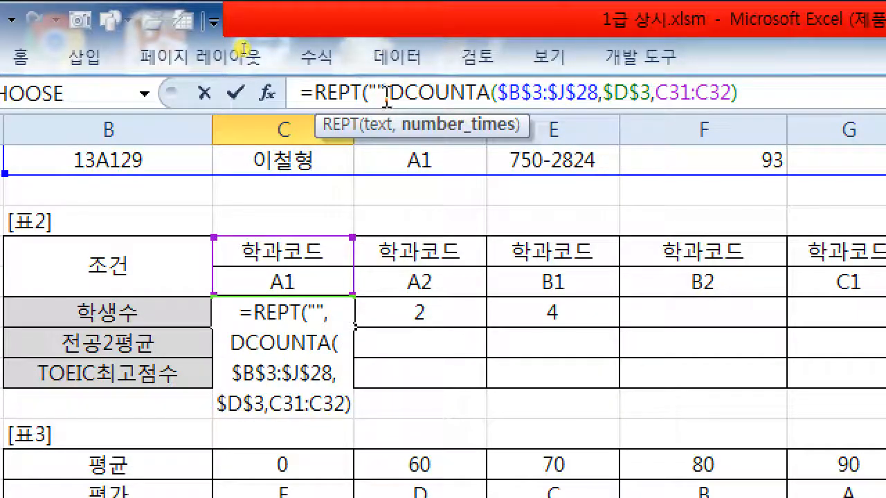
click(375, 92)
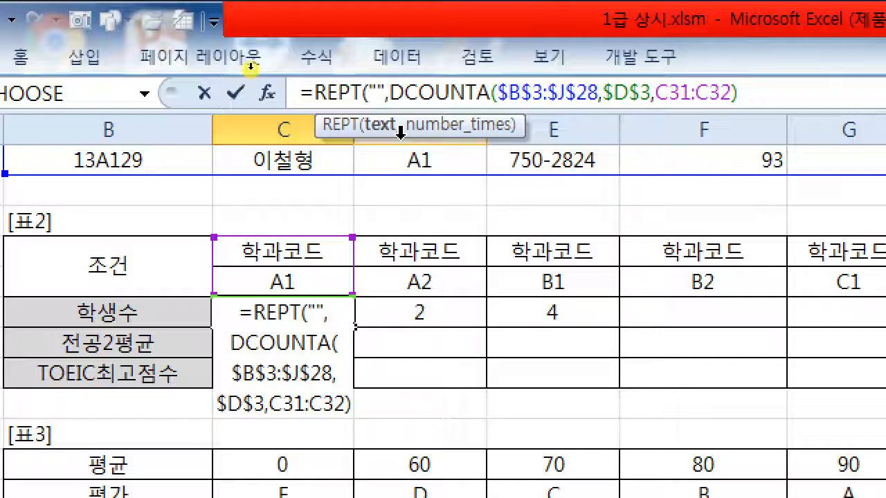
text(A)
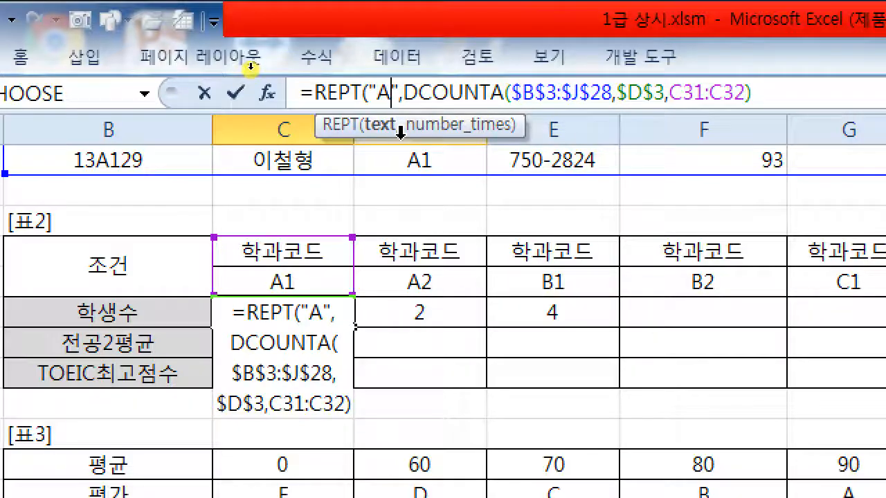
key(BackSpace)
text(ㅁ)
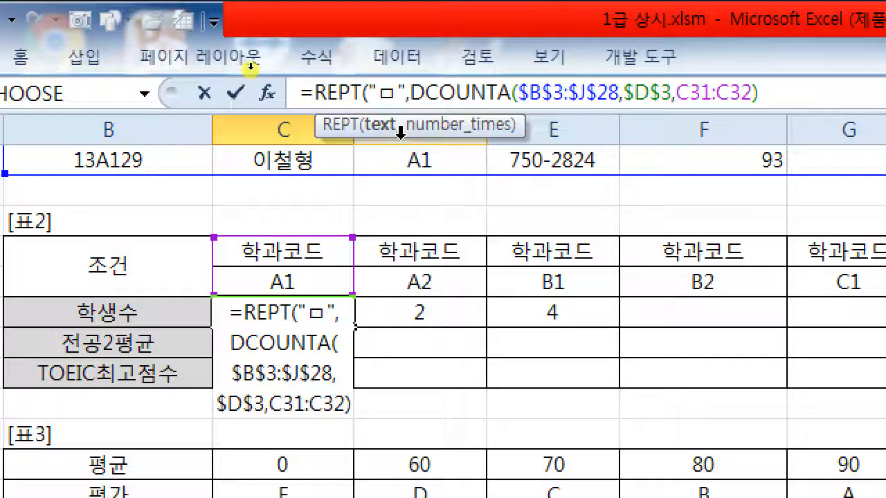
key(Hangul_Hanja)
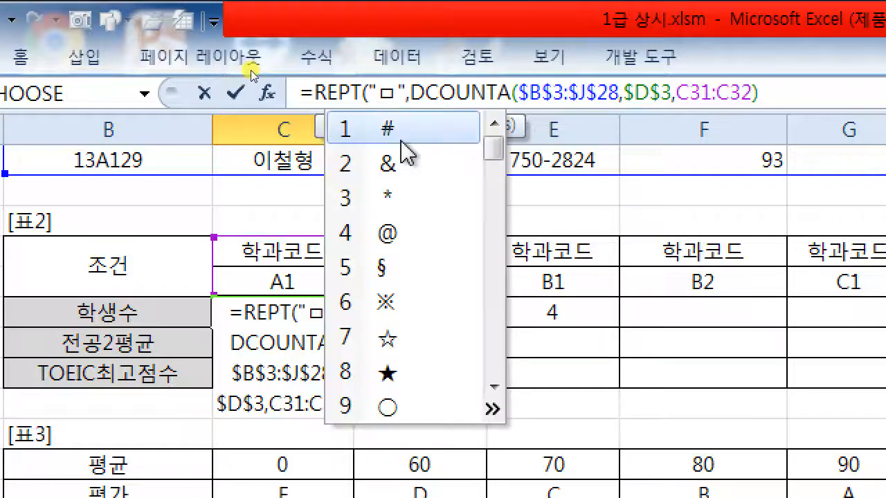
click(400, 350)
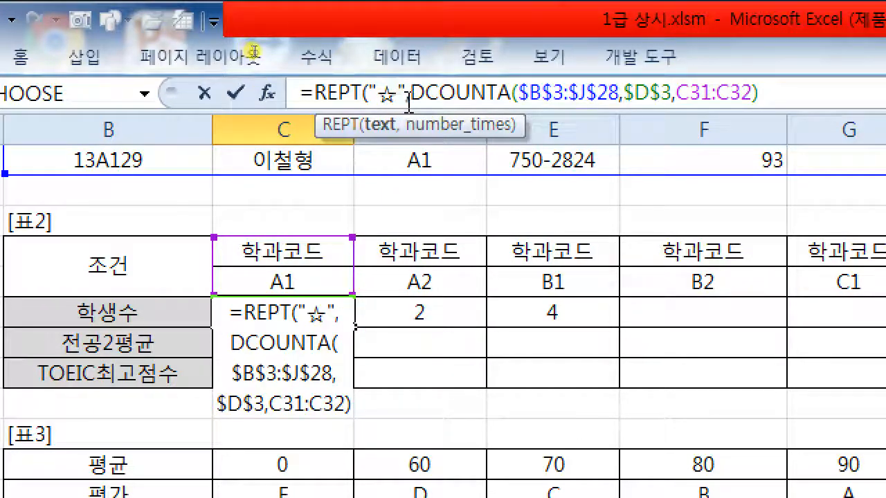
Step: Close REPT, copy the full formula text =REPT("☆",DCOUNTA($B$3:$J$28,$D$3,C31:C32)) and enter it in C33
drag(419, 97, 757, 90)
click(776, 95)
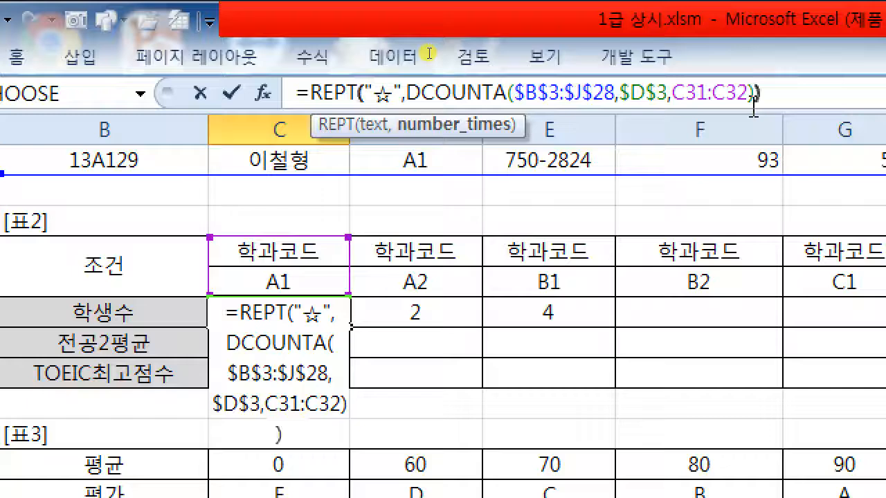
drag(762, 94, 271, 93)
key(ctrl+c)
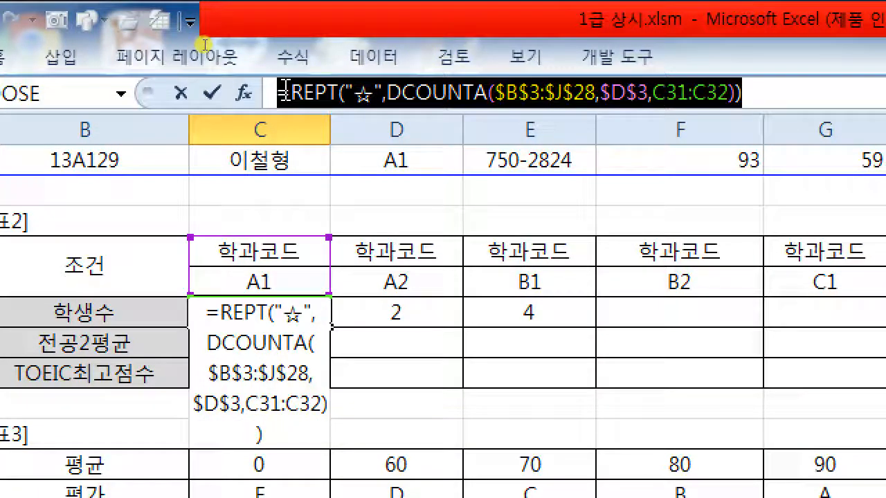
key(Return)
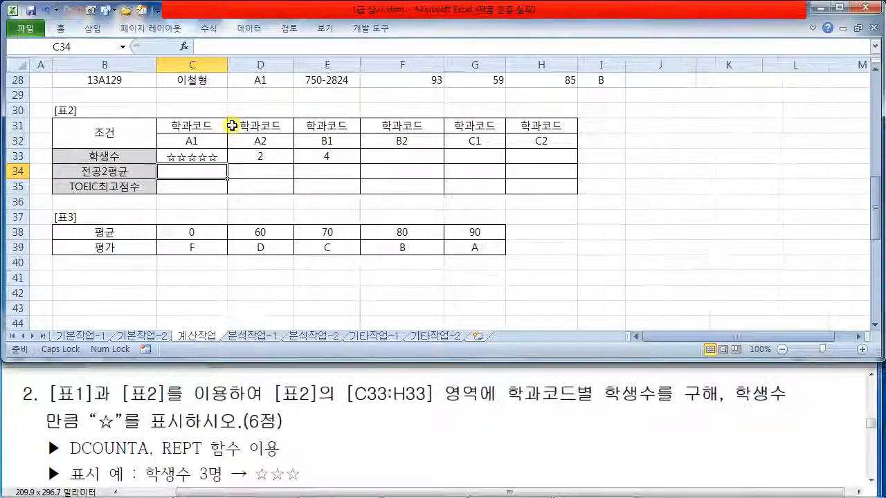
Step: Fill the star formula from C33 across the 학생수 row to H33
click(176, 157)
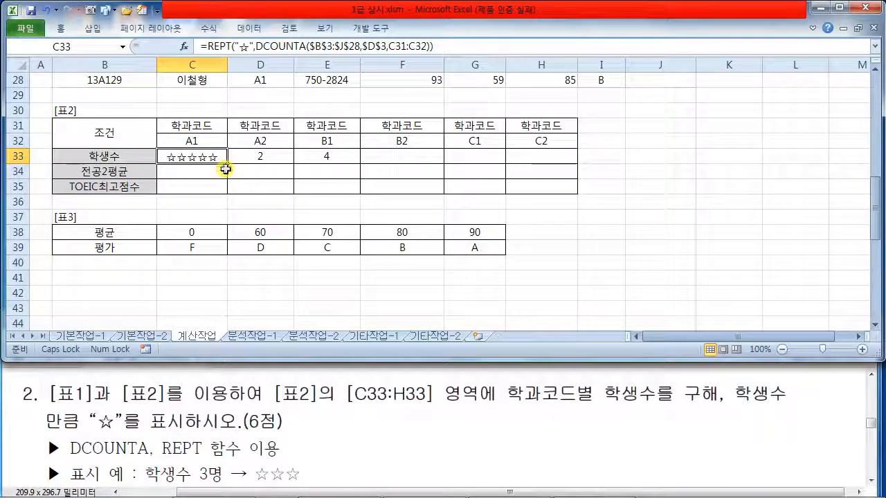
drag(225, 157, 564, 164)
click(544, 186)
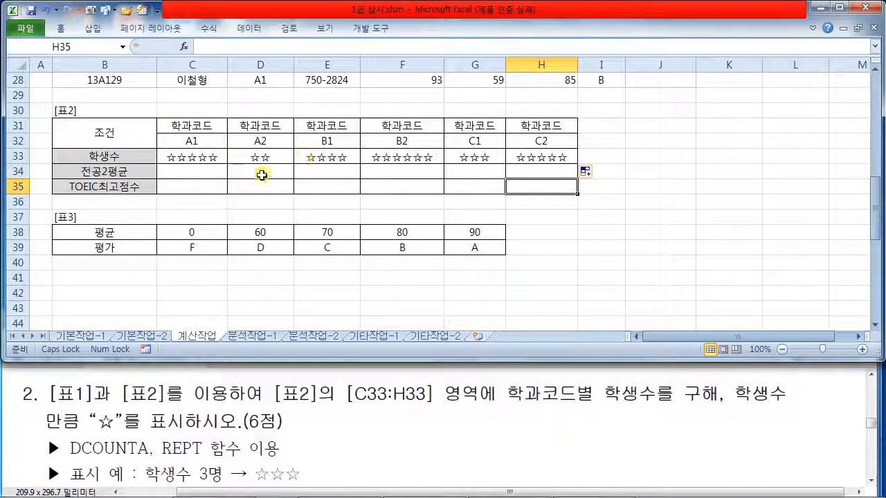
Step: Switch to Notepad and paste the copied REPT/DCOUNTA formula on a new line next to the saved HLOOKUP formula
mouse_move(350, 488)
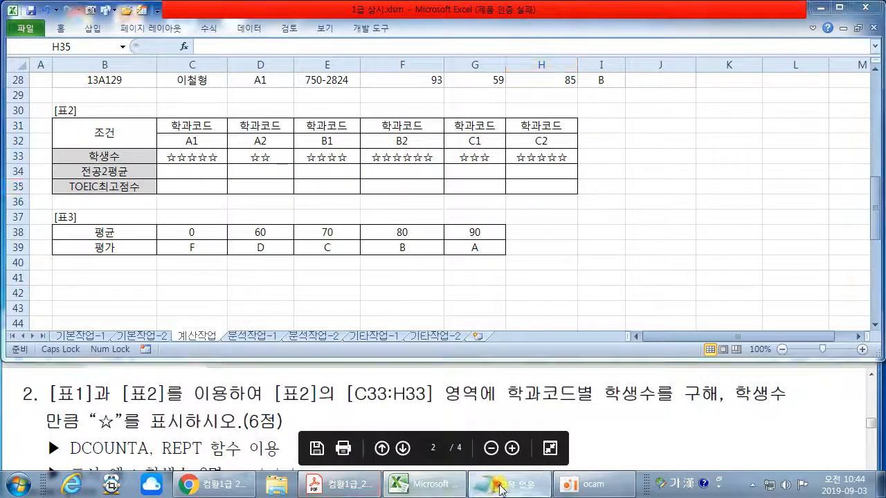
click(485, 485)
click(119, 92)
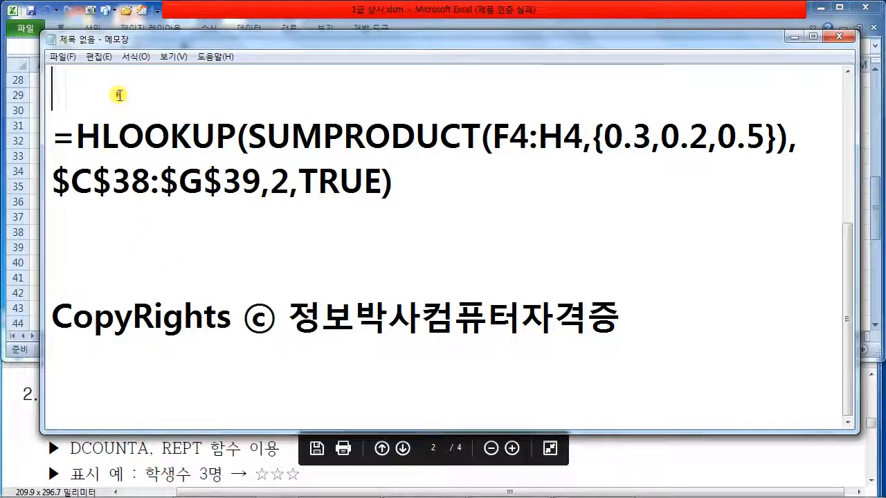
key(Return)
key(Return)
key(ctrl+v)
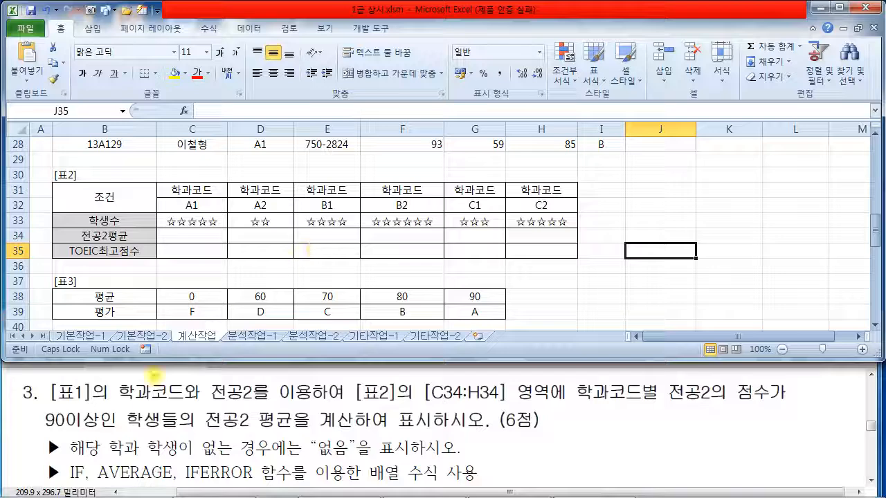
Step: Examine question 3 in the PDF for its source columns, target range C34:H34, score condition, empty-case text and required array functions
drag(47, 407, 269, 397)
drag(358, 402, 558, 398)
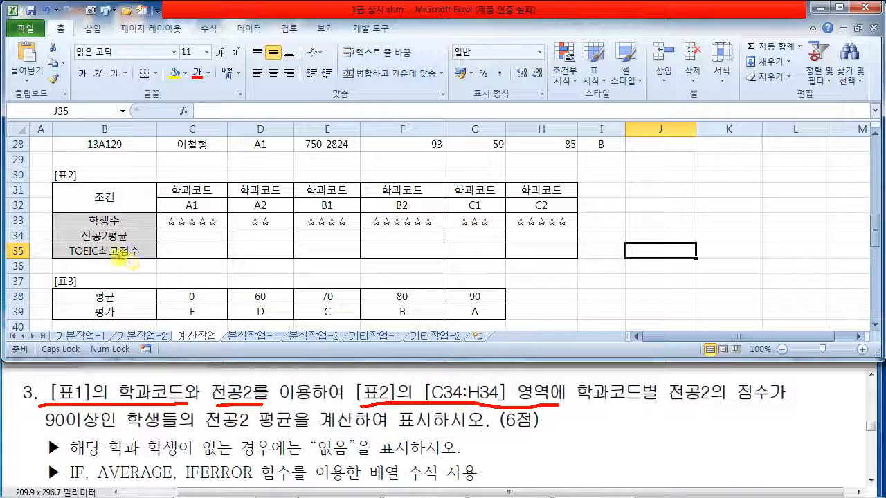
mouse_move(156, 228)
mouse_down()
mouse_move(253, 247)
mouse_move(529, 255)
mouse_up()
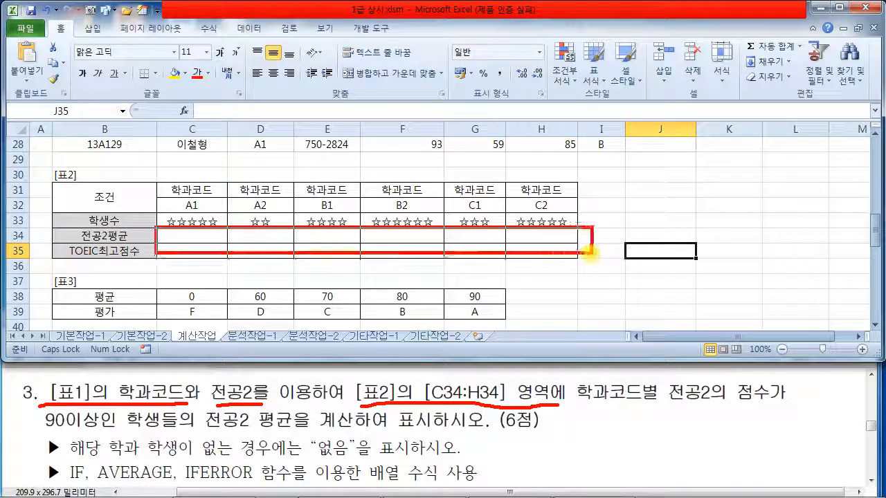
key(Escape)
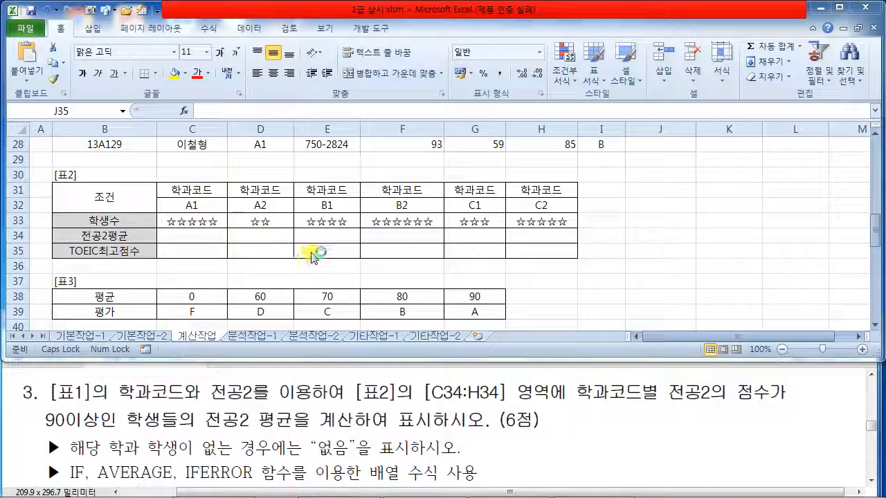
click(713, 396)
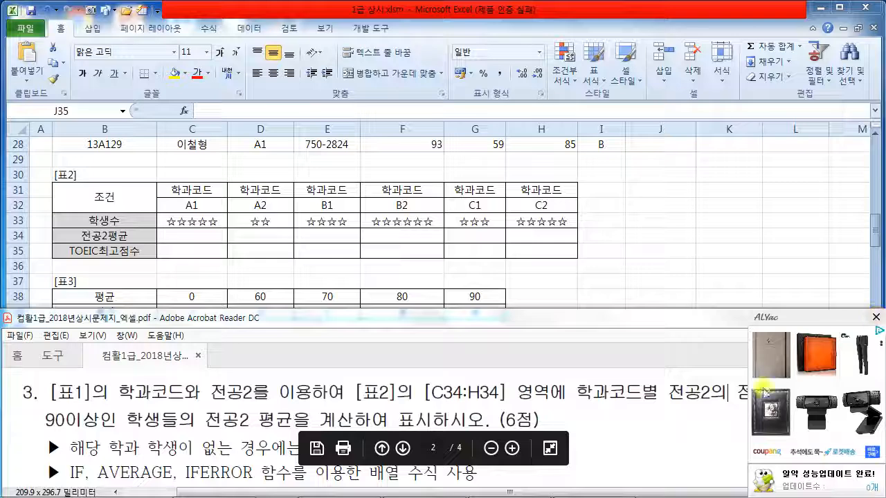
click(876, 316)
drag(50, 427, 150, 427)
click(147, 428)
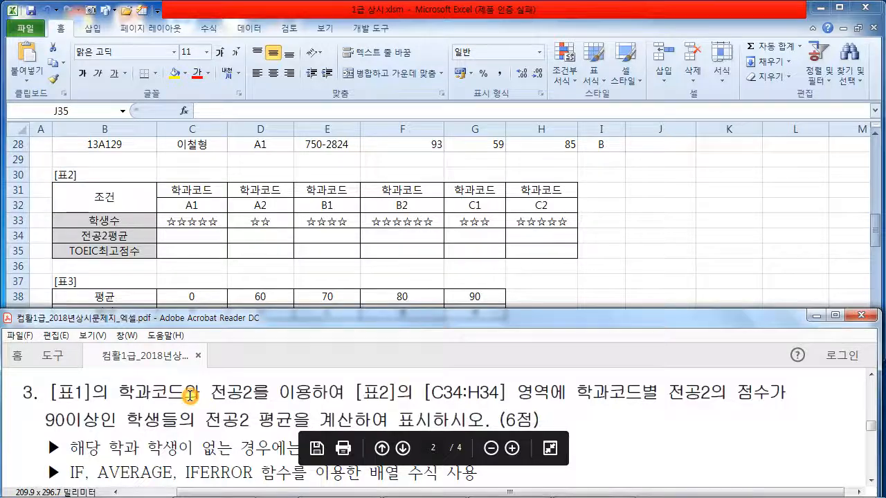
scroll(181, 396, down, 1)
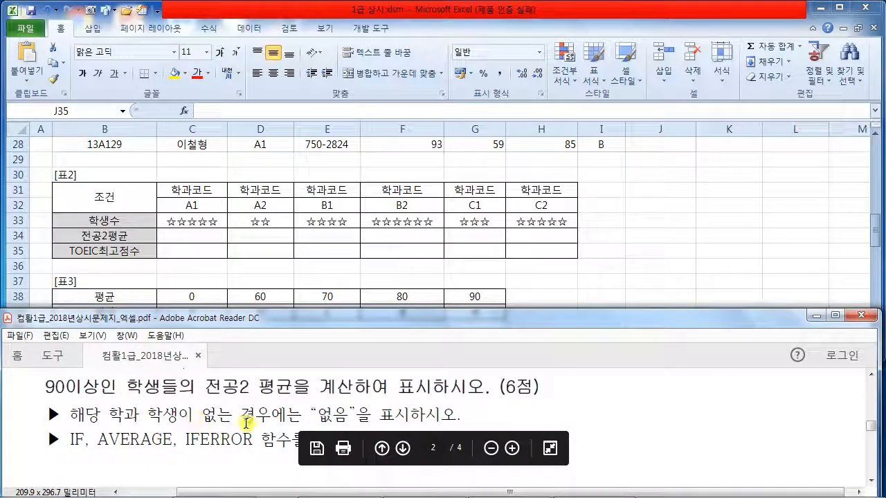
scroll(391, 414, down, 2)
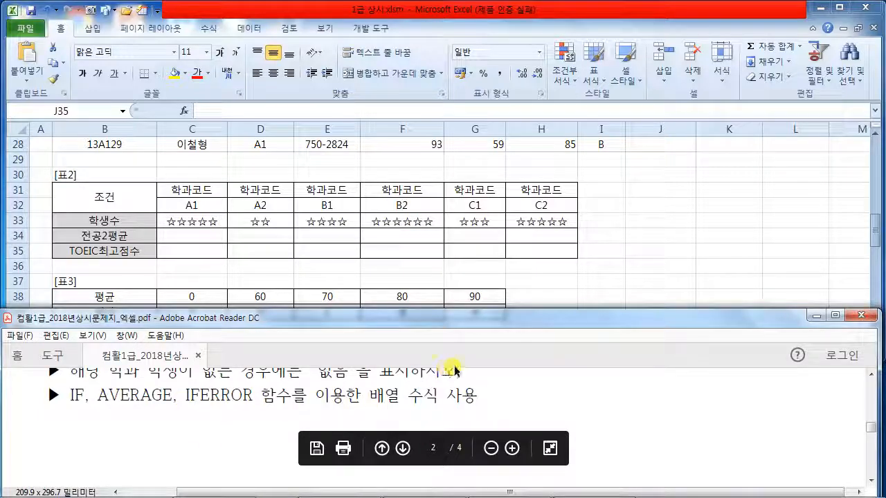
drag(478, 396, 374, 389)
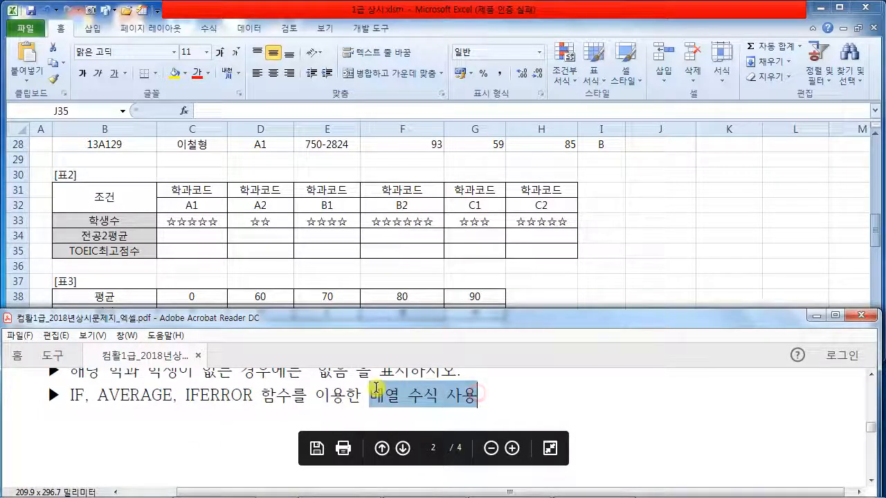
click(580, 386)
scroll(588, 395, up, 1)
scroll(592, 395, up, 3)
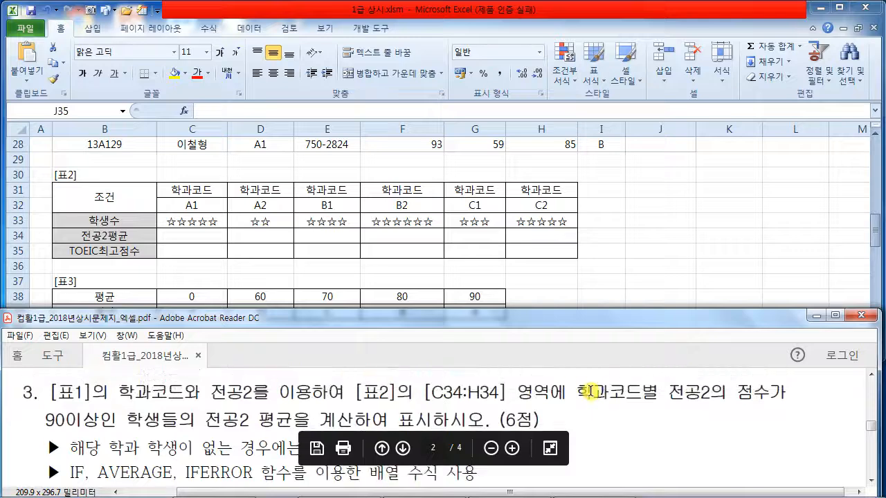
Step: Start the 전공2평균 formula in C34 with an IF nested inside AVERAGE, as =AVERAGE(IF(
click(665, 240)
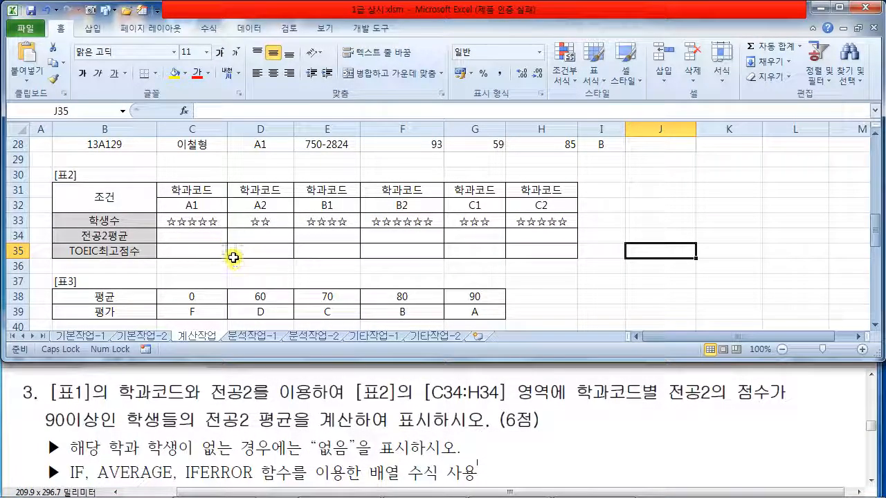
click(192, 236)
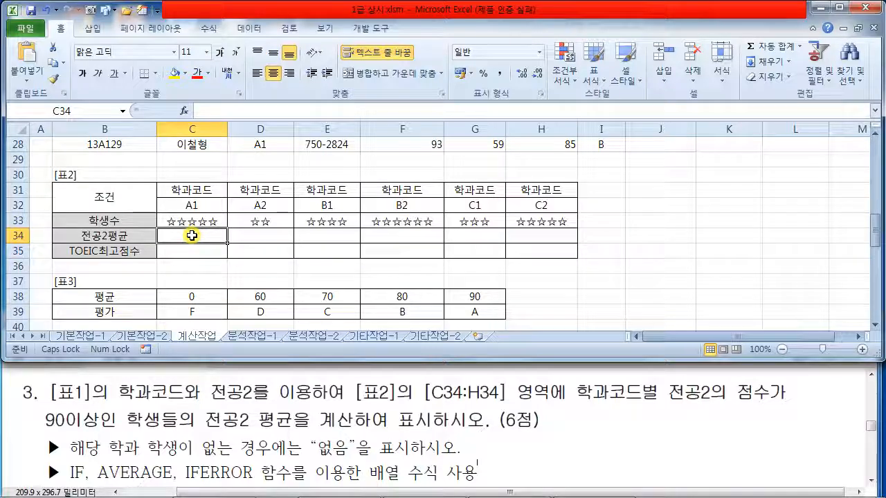
text(=)
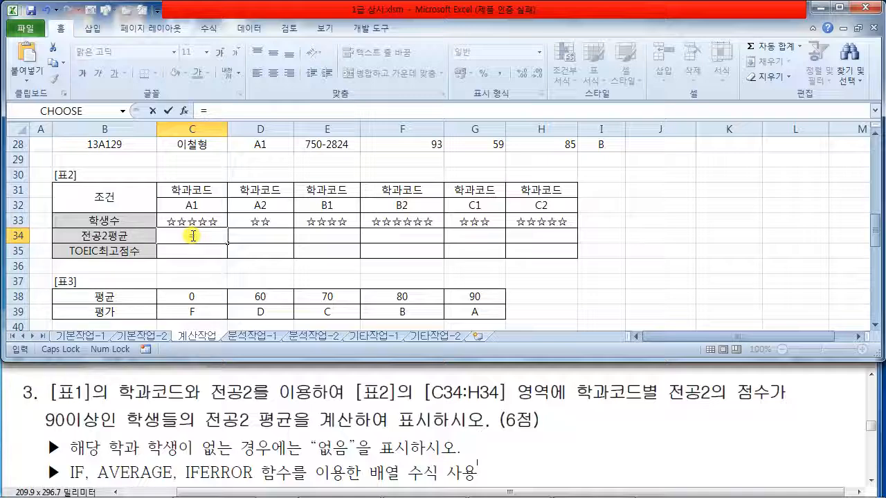
text(ㅁ)
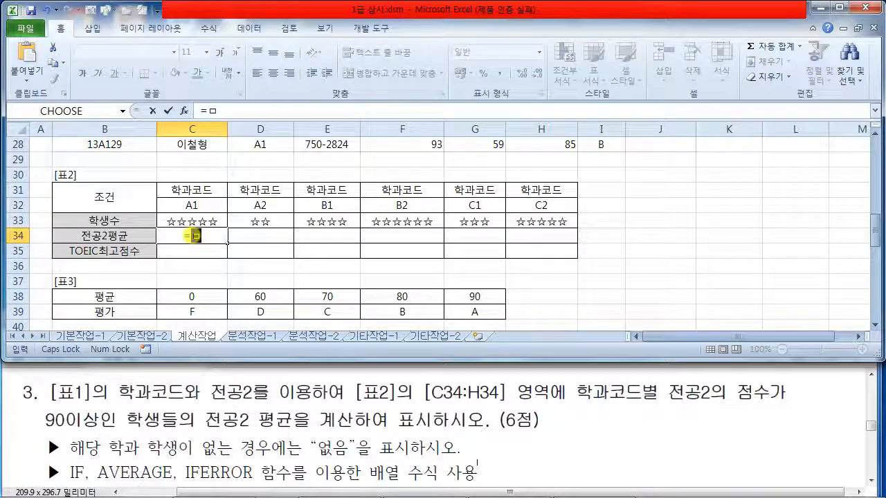
text(AVE)
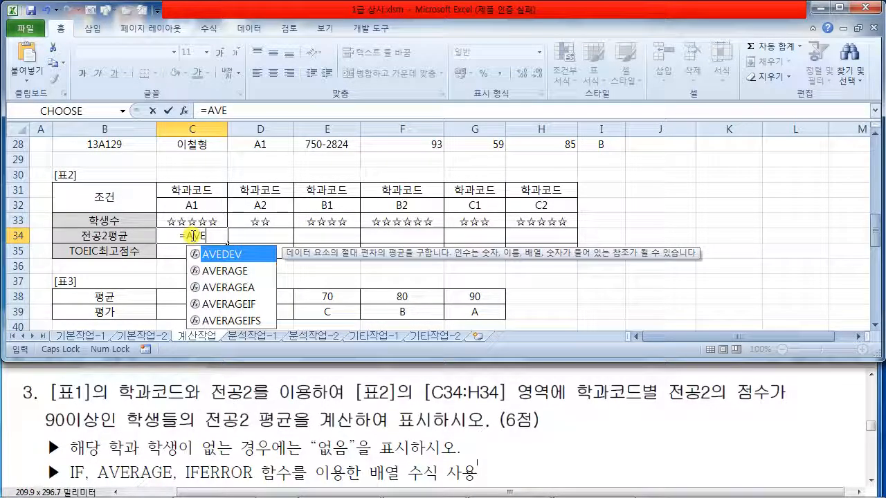
double_click(236, 271)
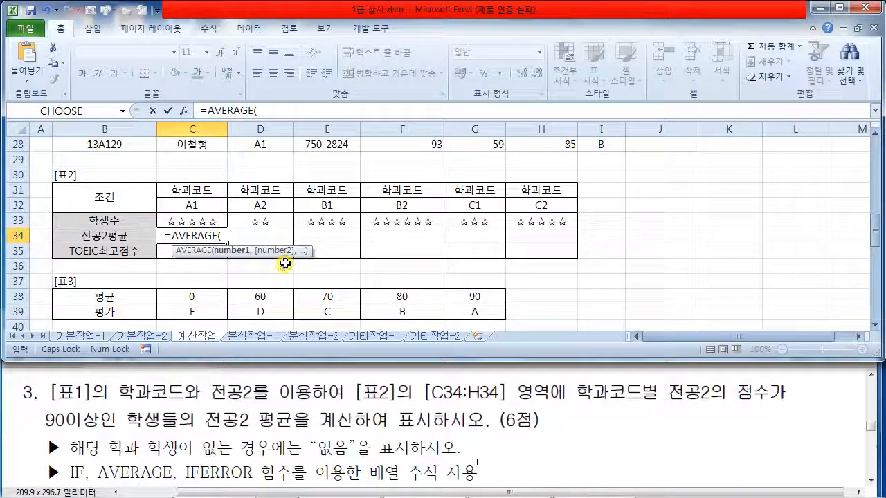
text(IF()
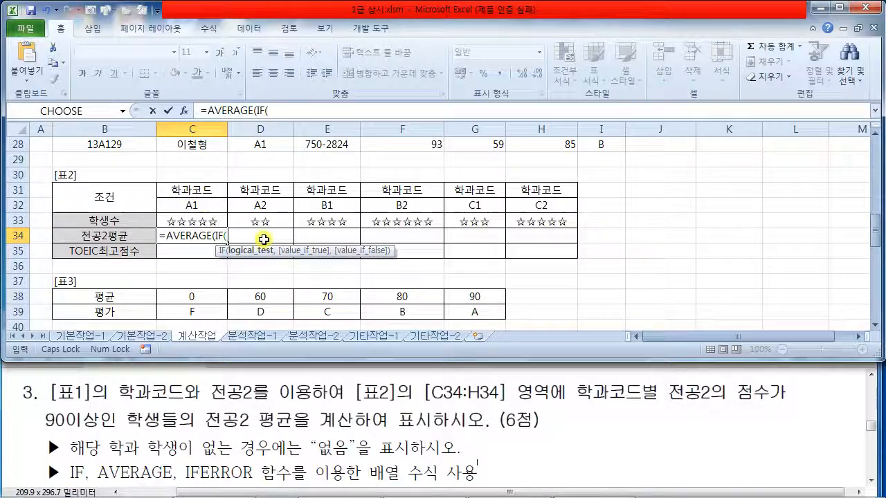
Step: Add the 학과코드 cells D4:D28 of 표1 as the range for the IF logical test
scroll(518, 259, up, 9)
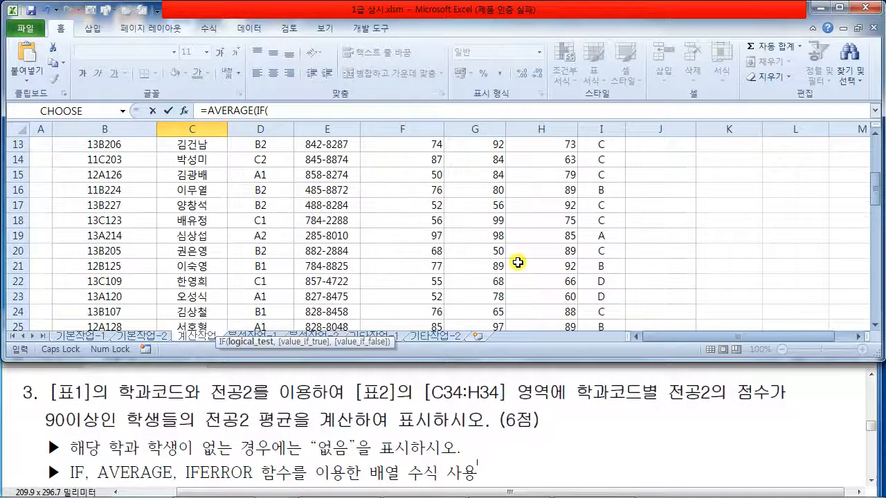
scroll(515, 265, down, 1)
scroll(256, 170, down, 1)
scroll(265, 170, up, 2)
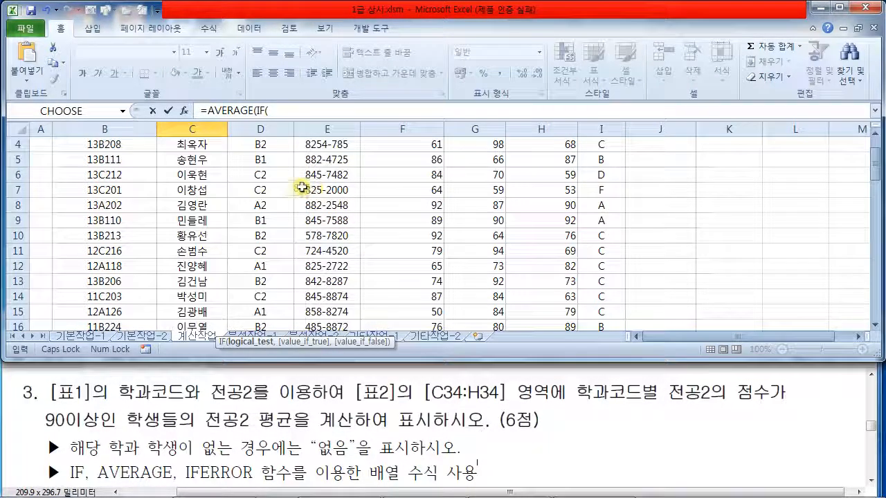
drag(258, 189, 265, 305)
scroll(365, 284, down, 3)
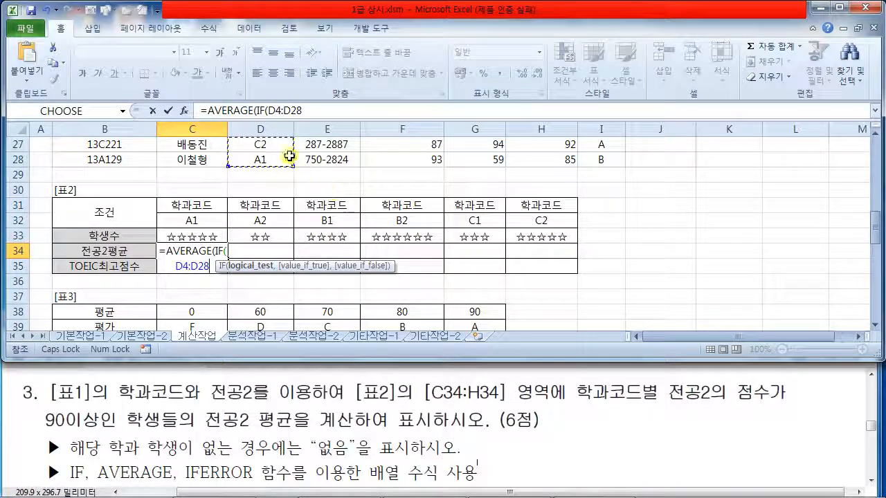
Step: Make the 학과코드 range reference absolute as $D$4:$D$28
click(270, 111)
text($D)
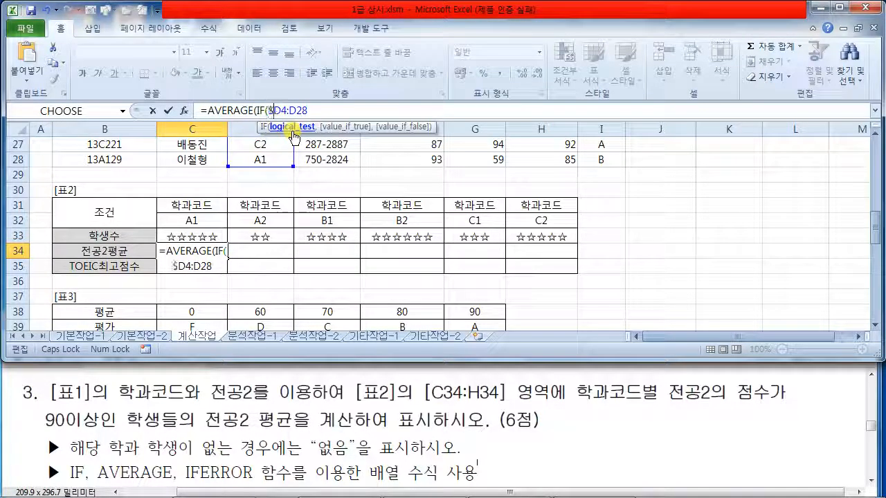
text($)
key(Right)
key(Right)
text($D)
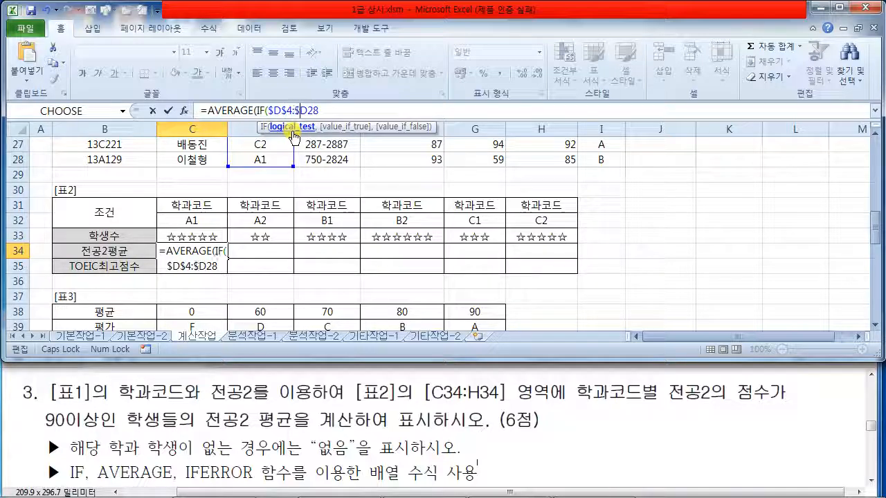
text($28)
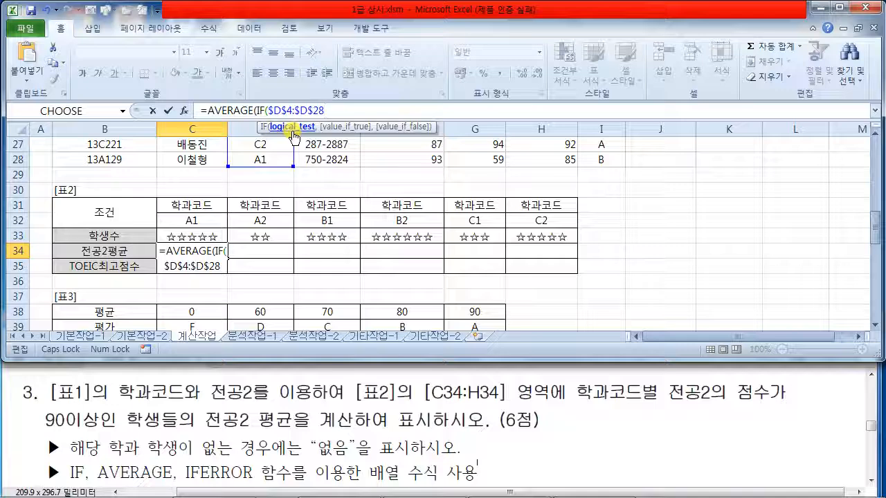
Step: Compare the 학과코드 range with the department code in C32, fixing only its row as C$32
text(=)
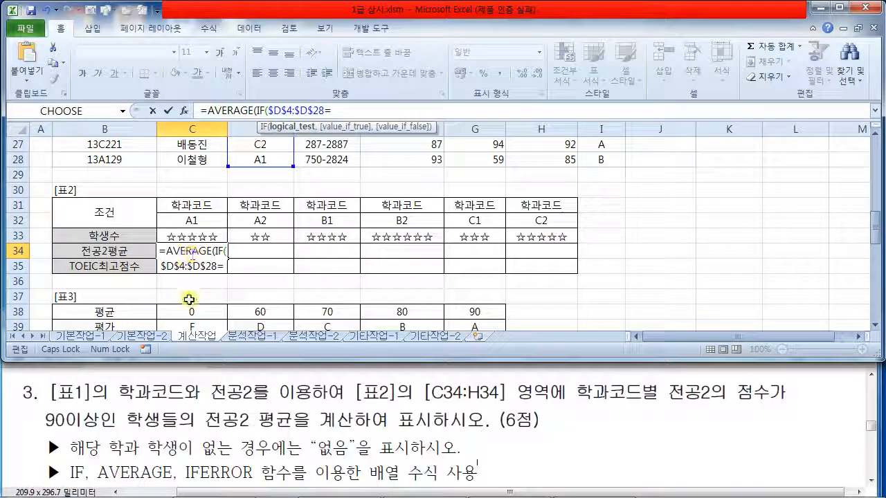
click(189, 220)
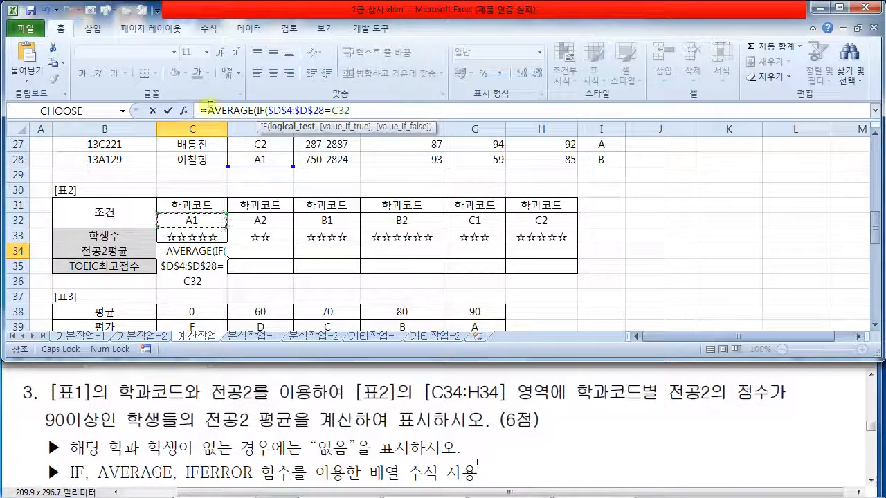
key(F2)
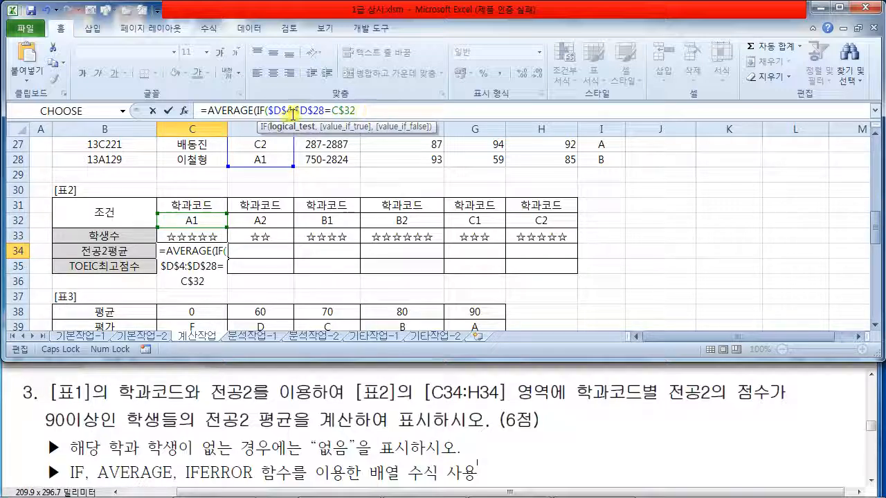
Step: Enclose the 학과코드 condition in parentheses and append *( to begin a second condition
click(271, 110)
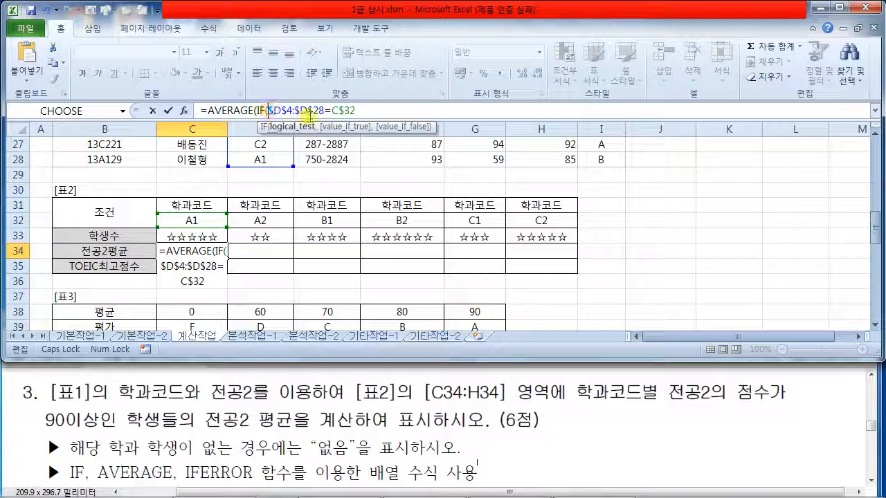
text(()
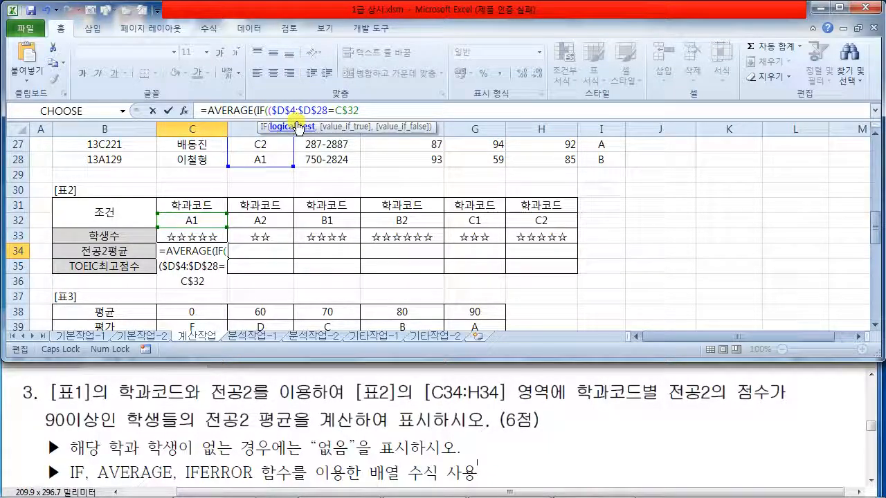
click(371, 112)
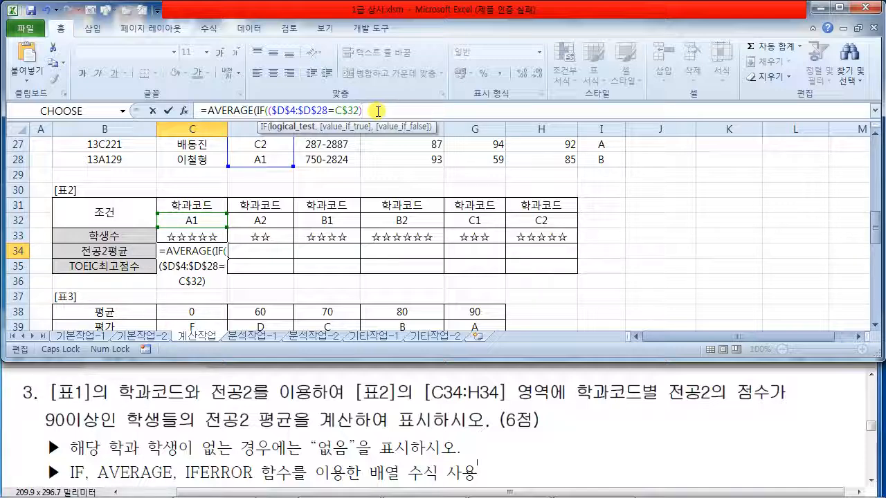
text(()
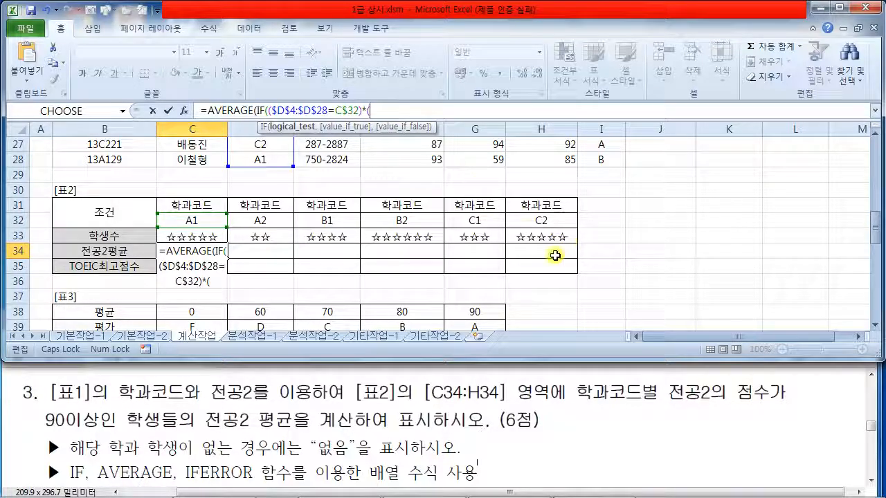
Step: Add the second condition that the 전공2 scores of 표1, fixed as $H$4:$H$28, are >=90 and close its parenthesis
drag(877, 221, 878, 155)
click(542, 189)
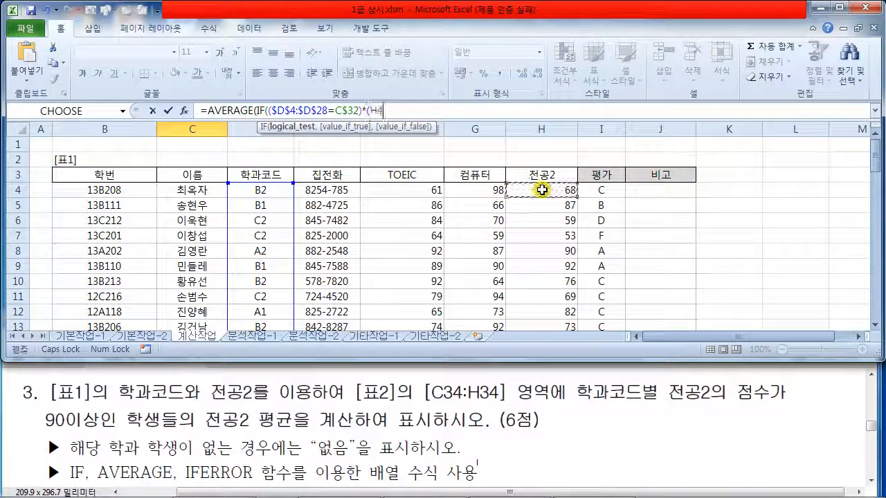
drag(542, 190, 518, 303)
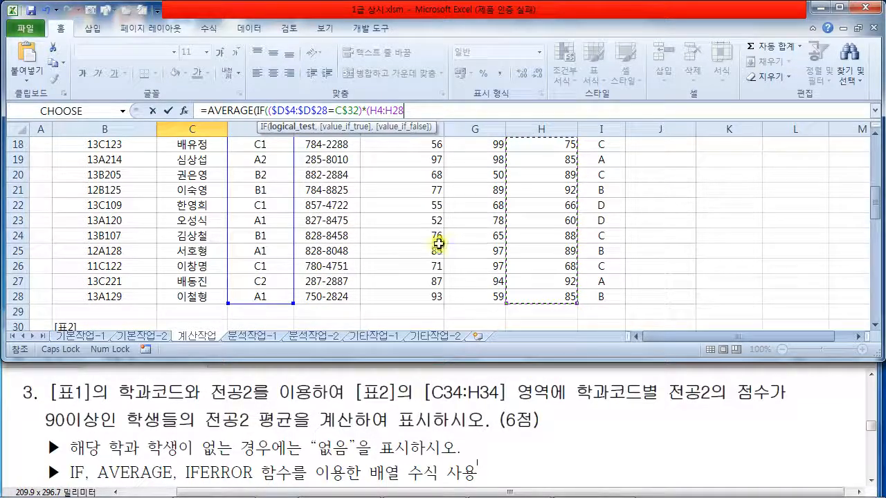
click(374, 112)
text($H$H)
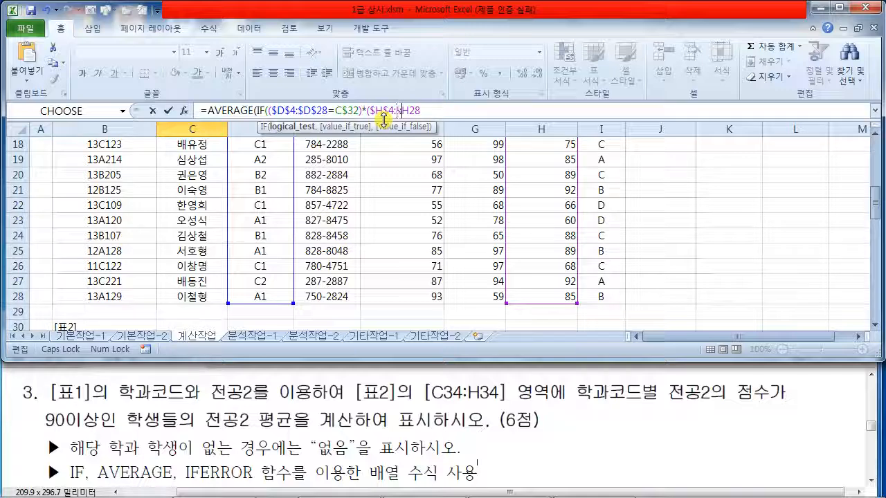
text($H$)
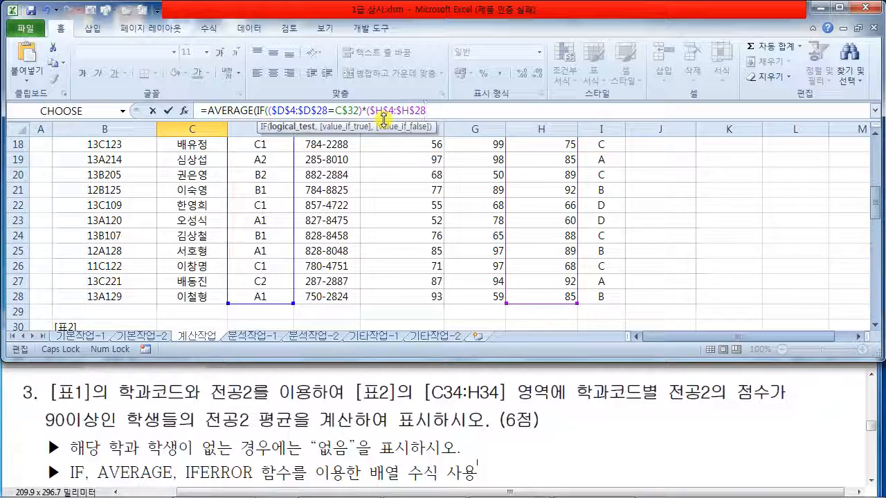
text(>=90)
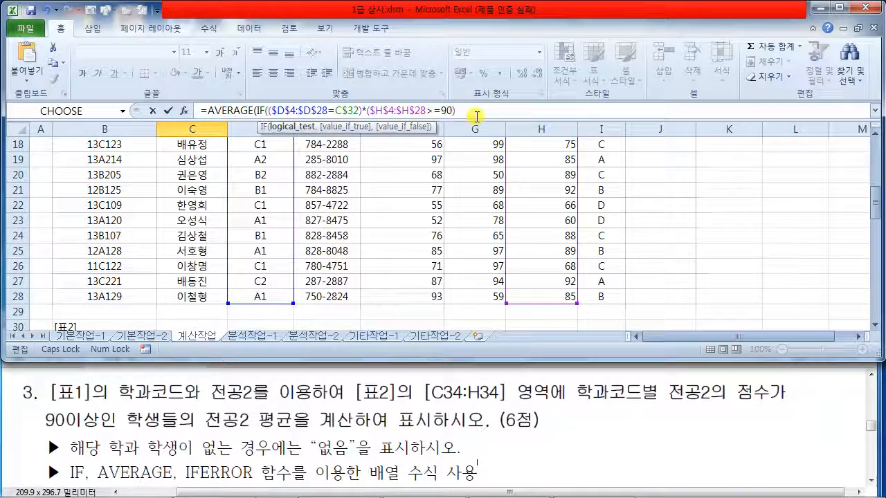
Step: Set the IF true value to the absolute 전공2 range $H$4:$H$28 and close the IF and AVERAGE functions
text(,)
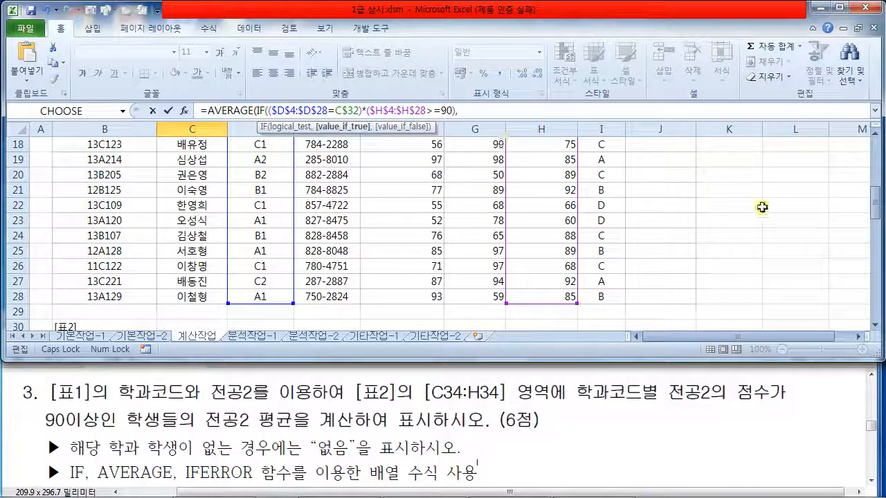
drag(877, 206, 876, 138)
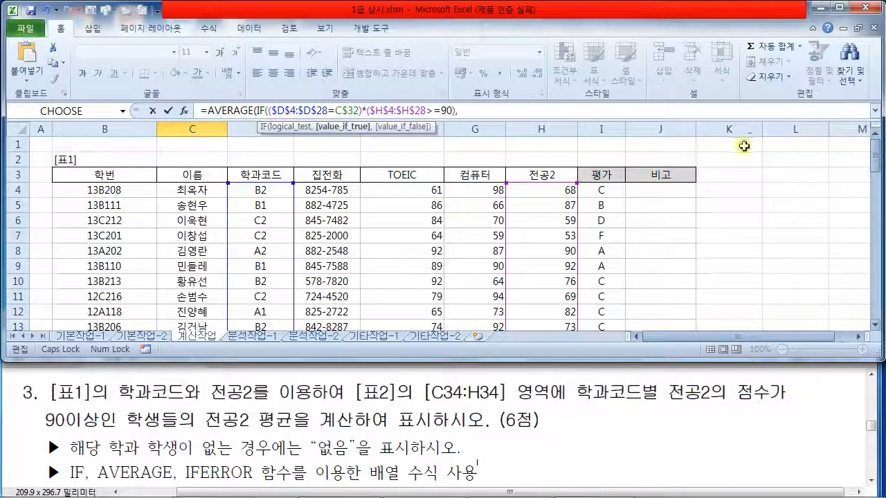
drag(554, 189, 536, 300)
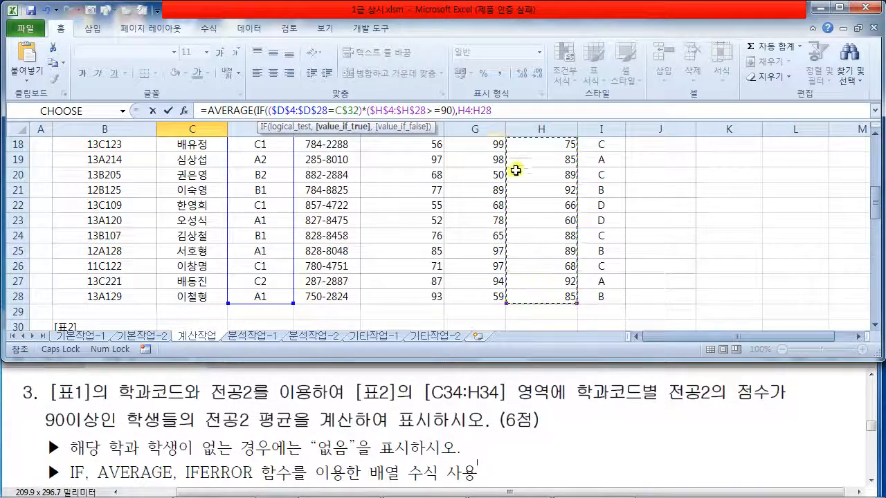
click(475, 114)
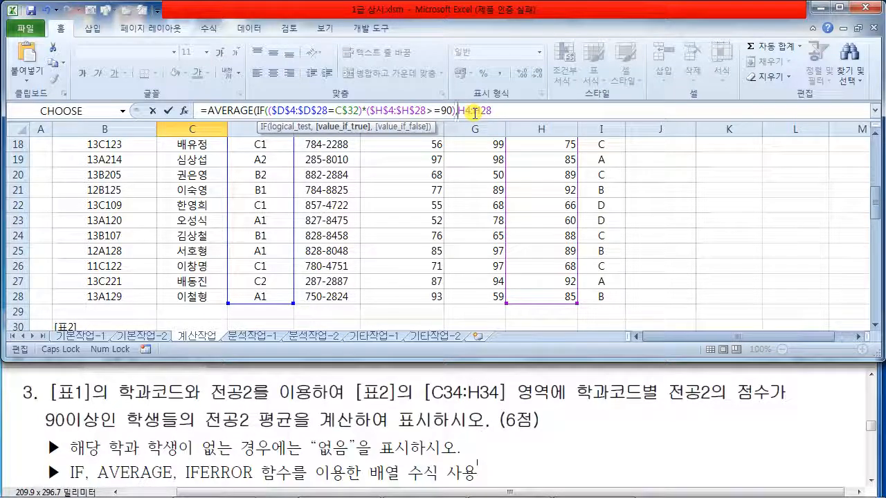
key(F4)
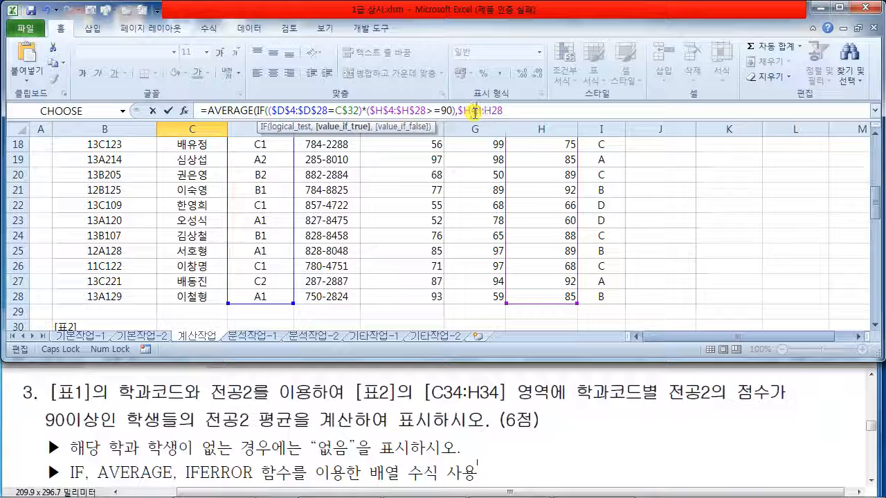
key(End)
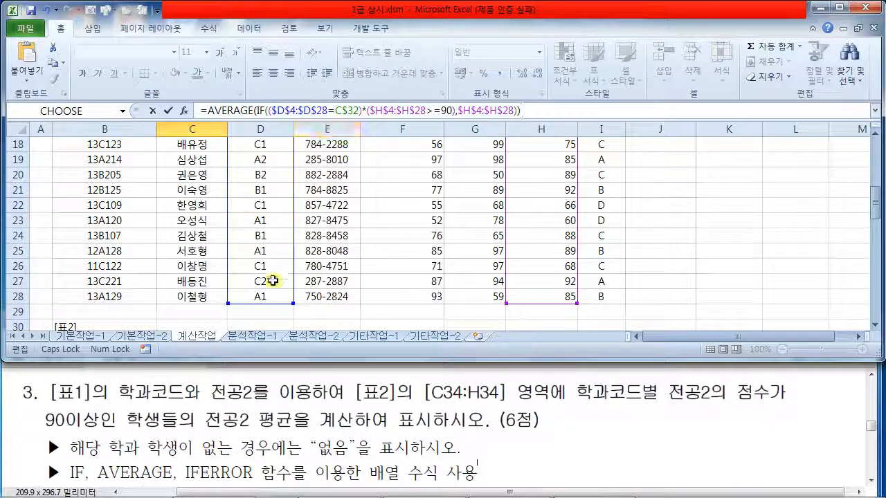
Step: Wrap the AVERAGE formula in IFERROR with "없음" as the value returned on error
click(432, 118)
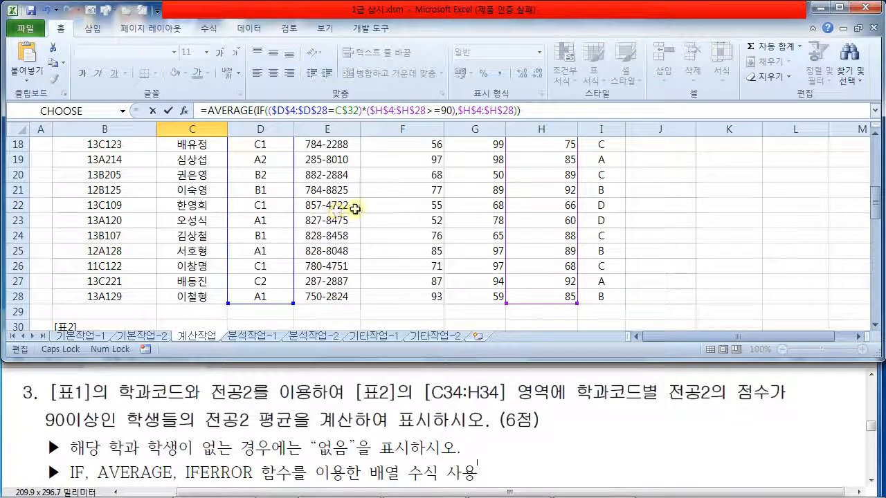
click(208, 111)
text(IFE)
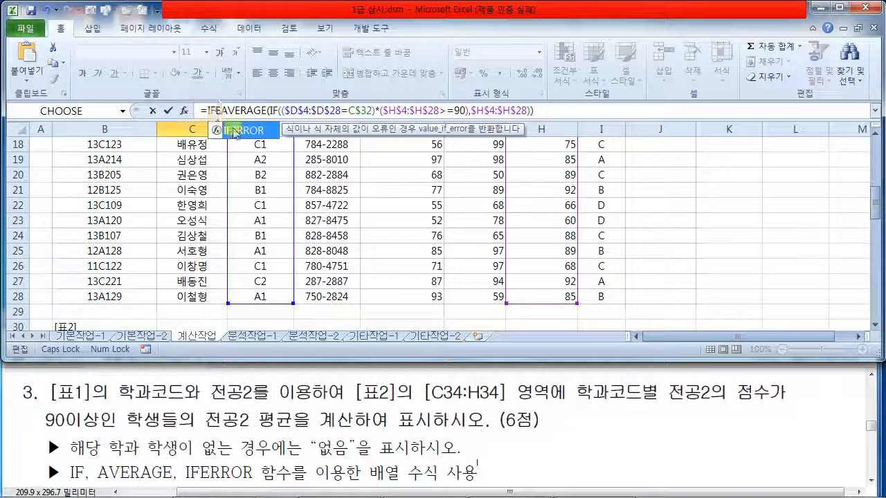
double_click(244, 130)
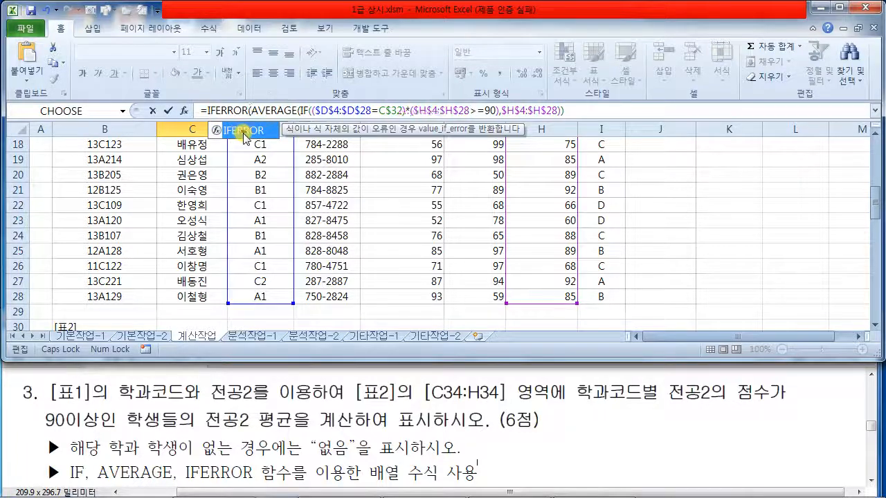
click(638, 109)
text(,"업스)
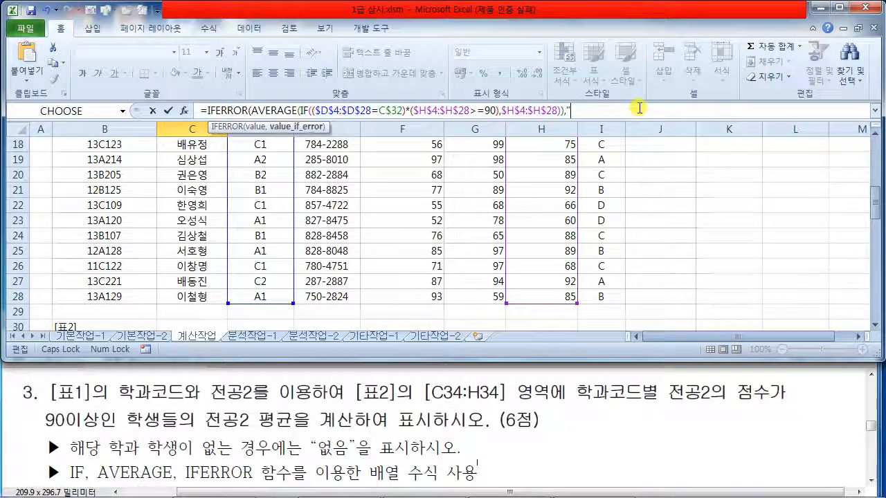
key(BackSpace)
key(BackSpace)
text(없음")
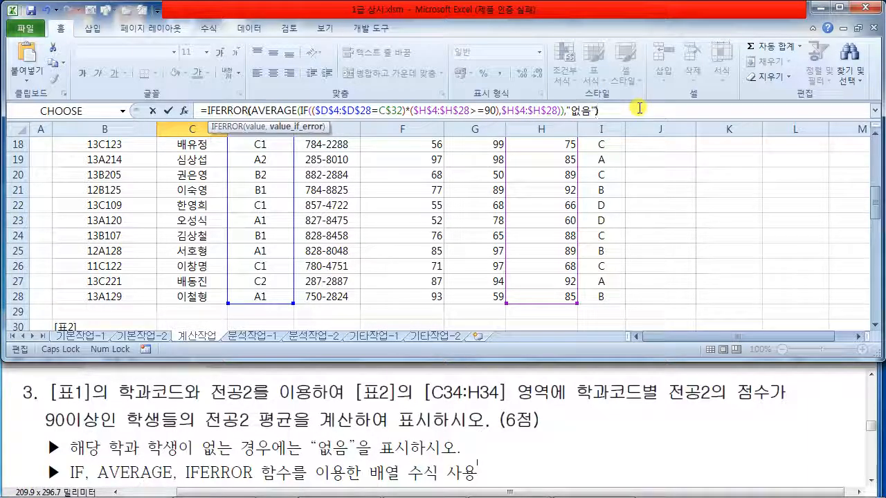
Step: Copy the complete IFERROR formula text of C34 while keeping the cell in edit mode
drag(640, 110, 200, 111)
key(ctrl+c)
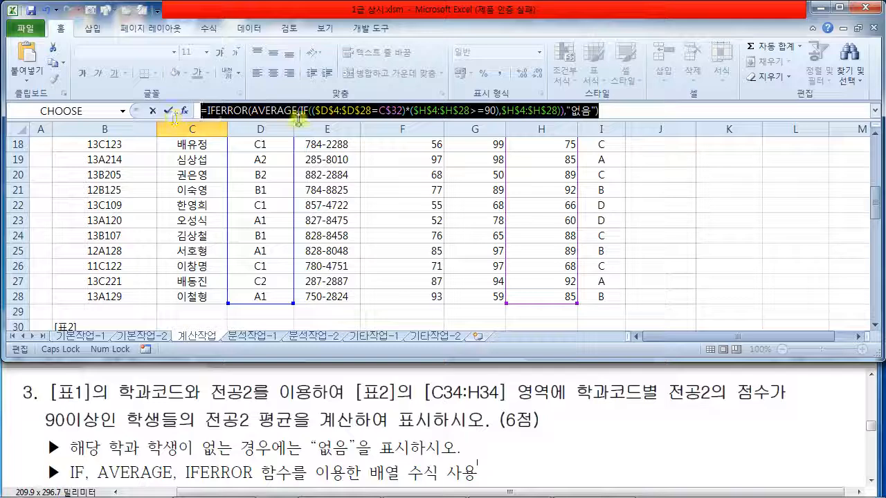
click(639, 112)
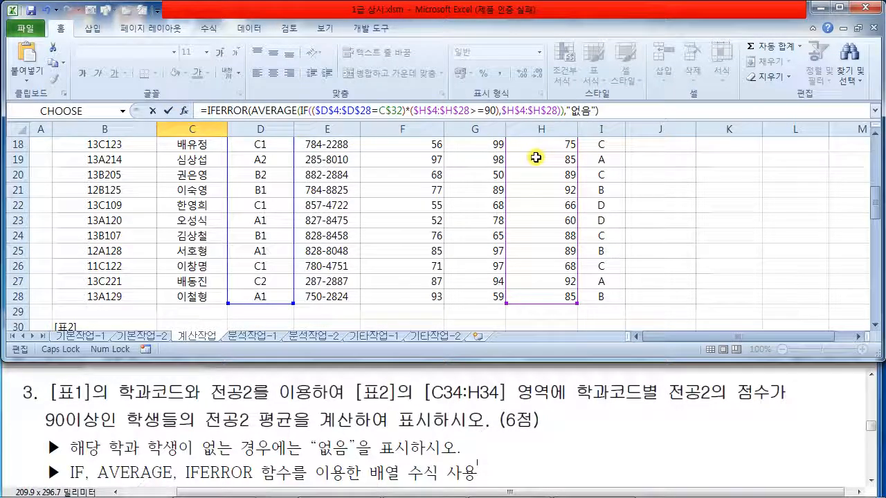
drag(358, 487, 464, 493)
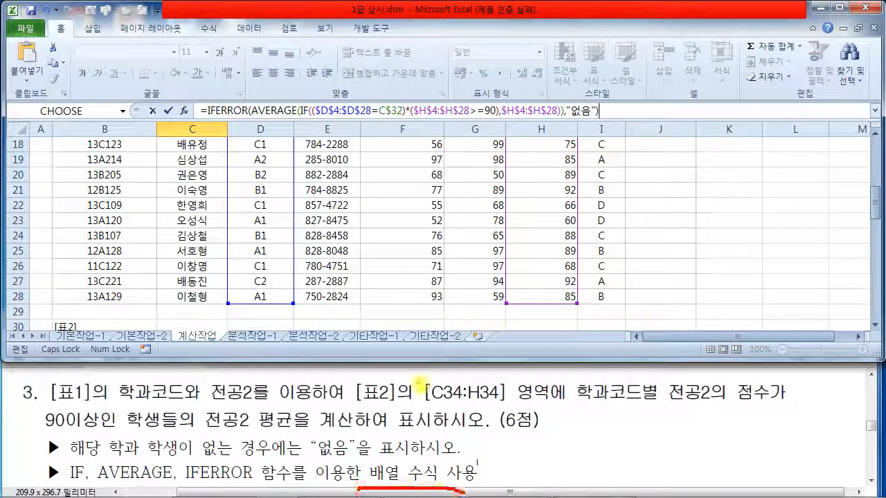
drag(153, 183, 285, 300)
mouse_move(207, 232)
mouse_down()
mouse_move(233, 217)
mouse_move(234, 270)
mouse_move(285, 271)
mouse_up()
mouse_move(328, 206)
mouse_down()
mouse_move(325, 277)
mouse_move(352, 251)
mouse_up()
mouse_move(374, 189)
mouse_down()
mouse_move(546, 300)
mouse_move(573, 301)
mouse_up()
mouse_move(459, 239)
mouse_down()
mouse_move(439, 271)
mouse_move(407, 263)
mouse_up()
mouse_move(450, 223)
mouse_down()
mouse_move(480, 275)
mouse_move(499, 275)
mouse_up()
click(503, 235)
drag(560, 239, 526, 281)
drag(524, 262, 543, 260)
drag(565, 227, 572, 271)
drag(544, 258, 580, 260)
drag(615, 234, 610, 274)
drag(602, 254, 636, 251)
drag(642, 195, 875, 293)
mouse_move(705, 224)
mouse_down()
mouse_move(692, 274)
mouse_move(721, 252)
mouse_move(751, 258)
mouse_up()
mouse_move(772, 223)
mouse_down()
mouse_move(760, 253)
mouse_move(779, 249)
mouse_up()
drag(781, 257, 885, 248)
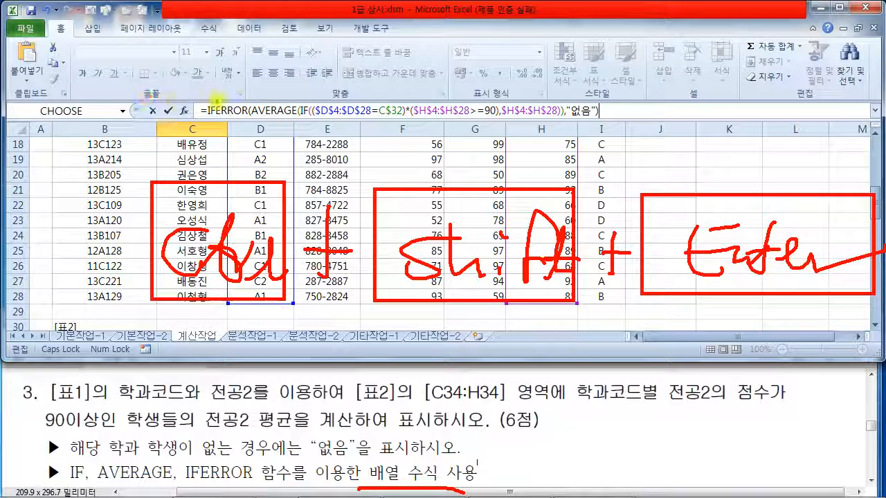
drag(201, 100, 194, 129)
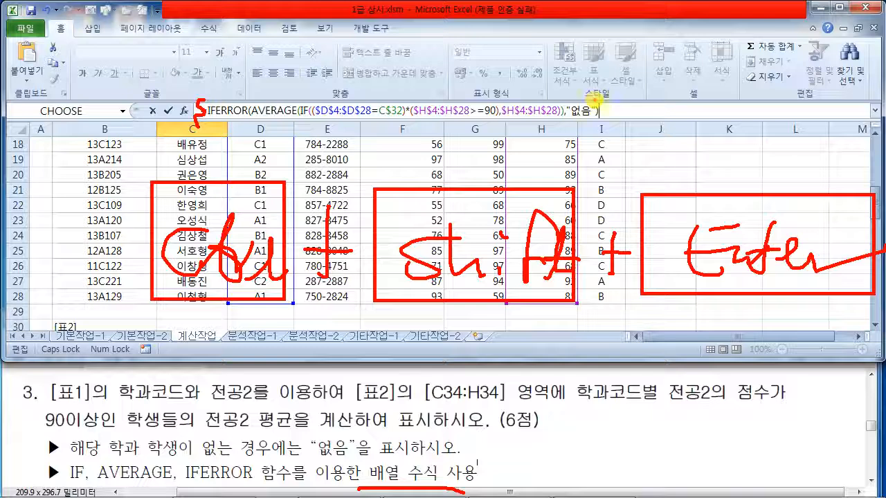
drag(598, 101, 601, 124)
key(Escape)
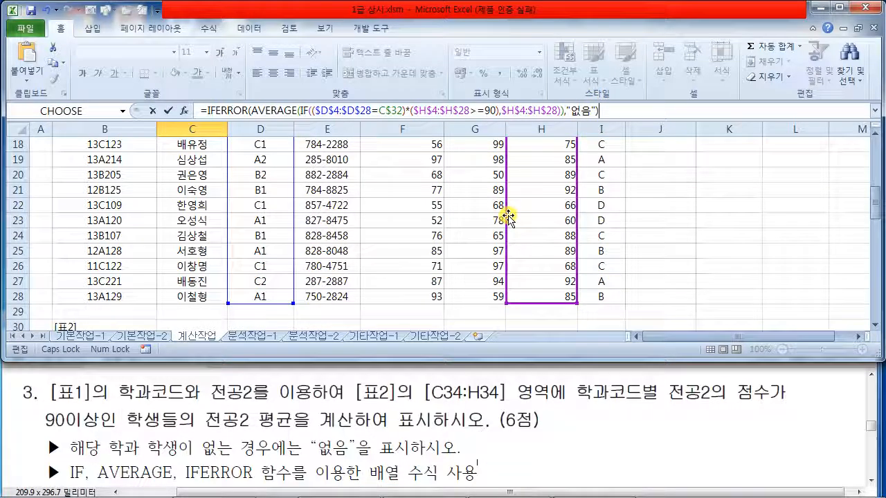
Step: Enter the C34 formula as an array formula and fill it across to H34
key(ctrl+shift+Return)
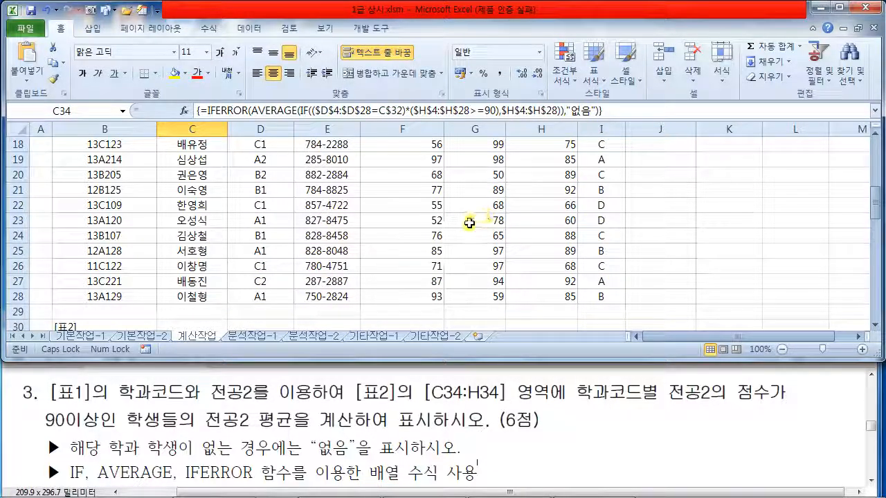
scroll(485, 222, down, 4)
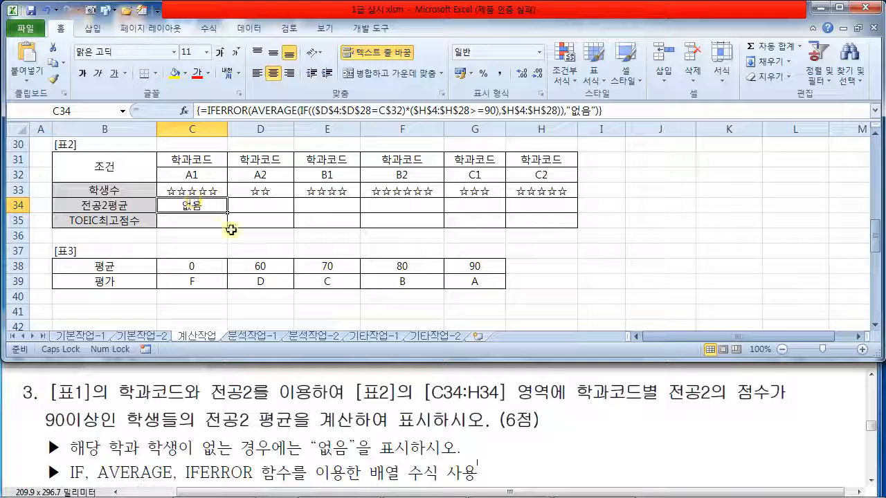
drag(229, 210, 554, 209)
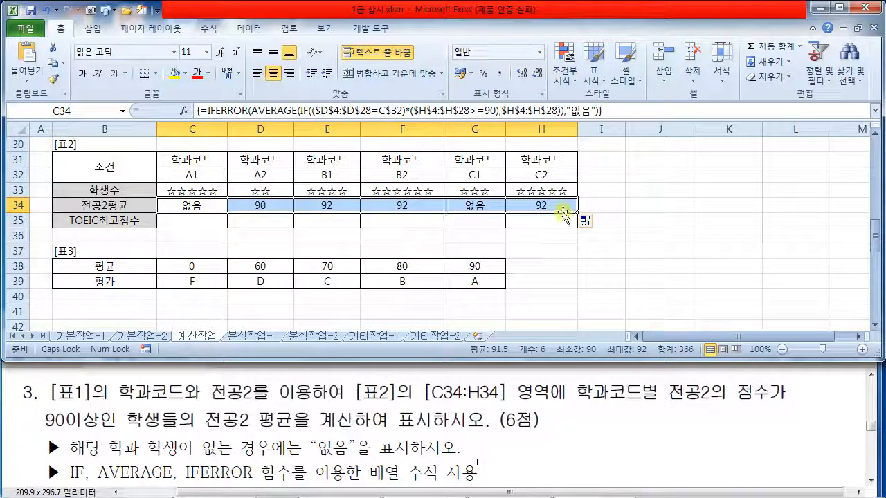
click(636, 249)
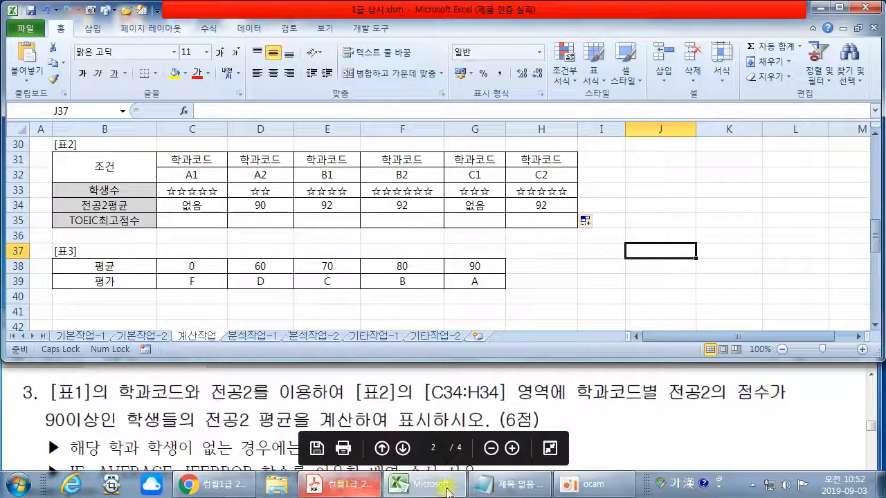
Step: Paste the copied 전공2평균 formula above the REPT formula in the Notepad notes and return to Excel
click(412, 486)
click(164, 109)
key(Return)
key(ctrl+v)
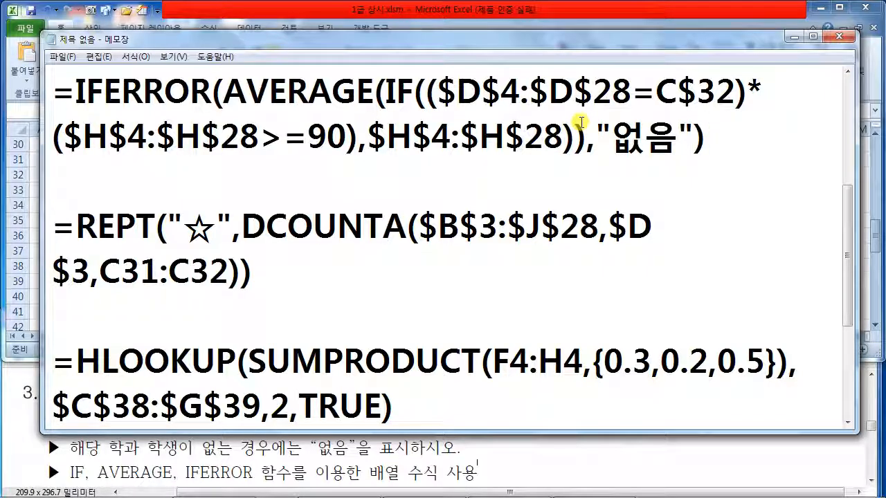
key(alt+Tab)
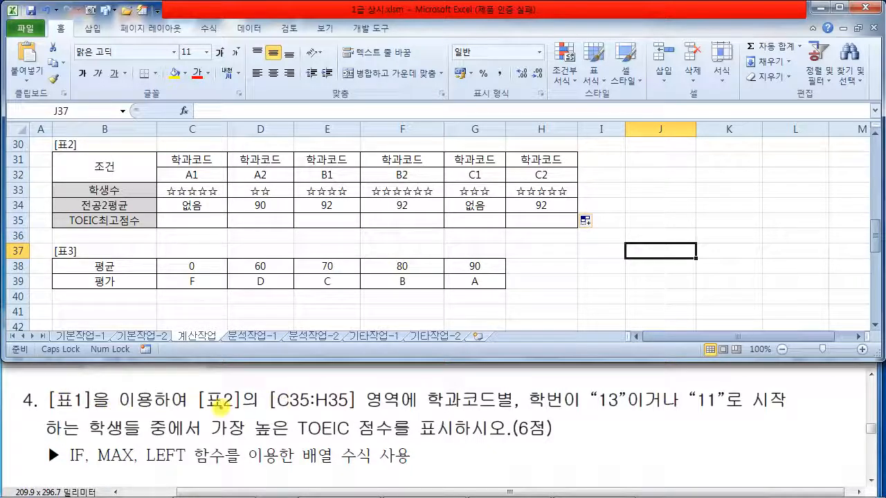
drag(278, 413, 361, 408)
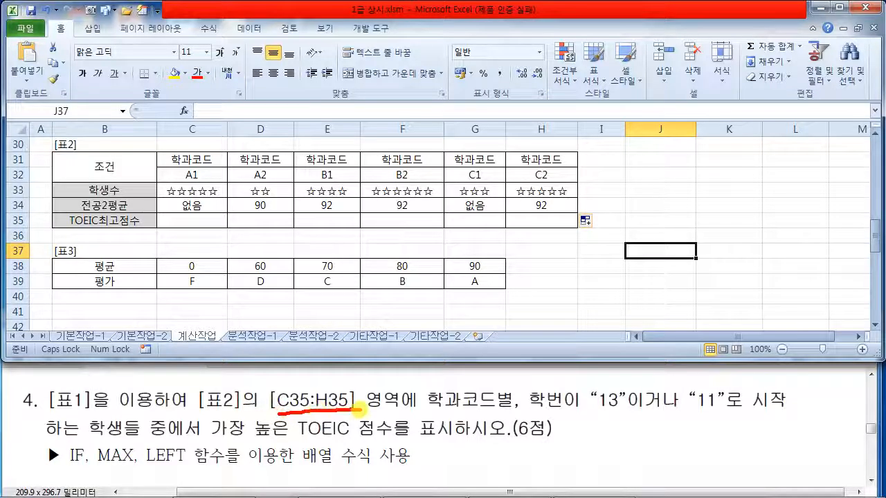
drag(181, 224, 574, 229)
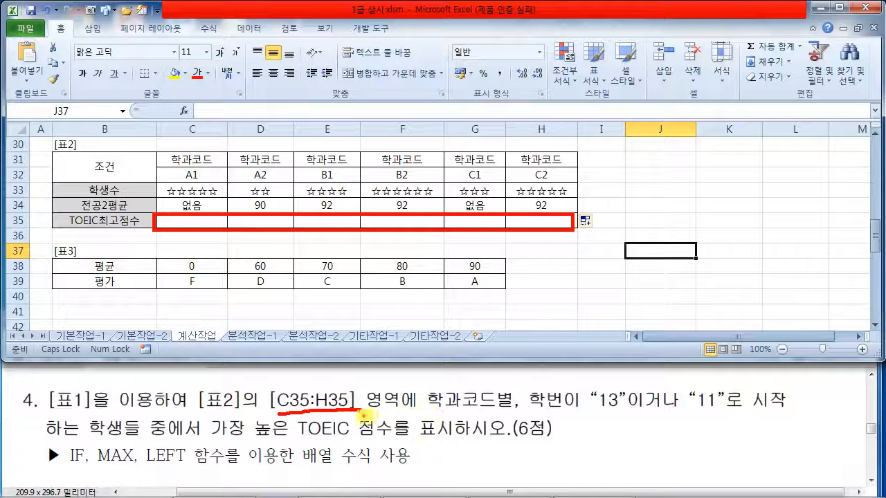
drag(428, 410, 583, 409)
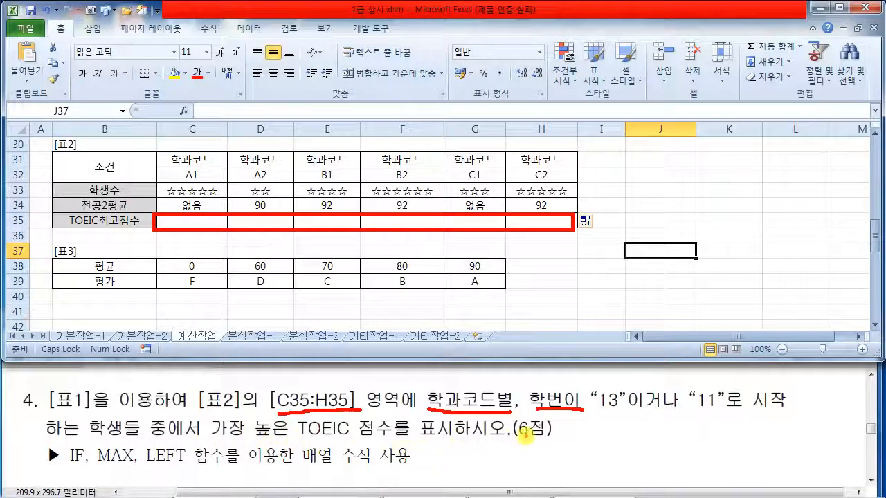
mouse_move(59, 473)
mouse_down()
mouse_move(431, 462)
mouse_move(299, 444)
mouse_move(398, 468)
mouse_up()
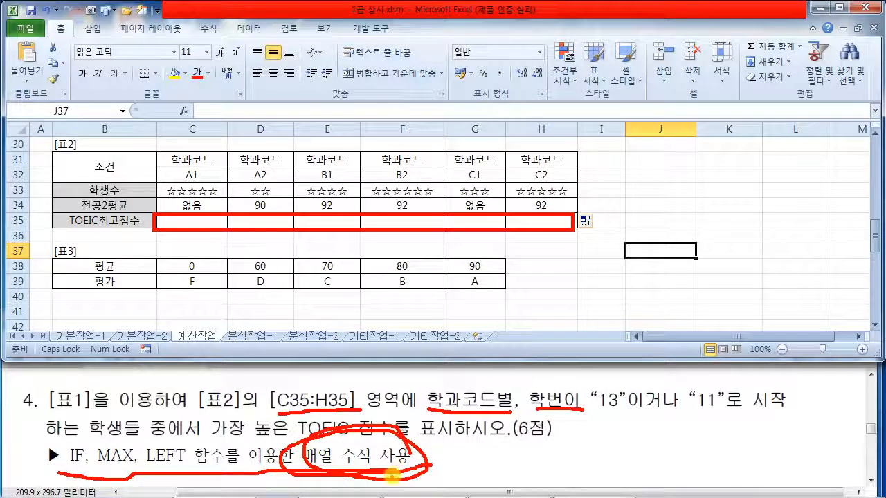
key(Escape)
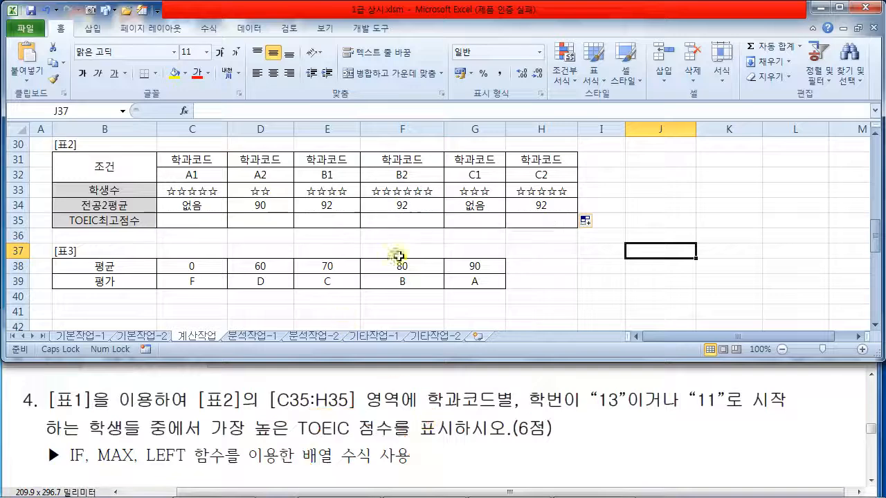
Step: Start a formula in C35 with a MAX function containing a nested IF, and open a parenthesis for its first condition
click(193, 221)
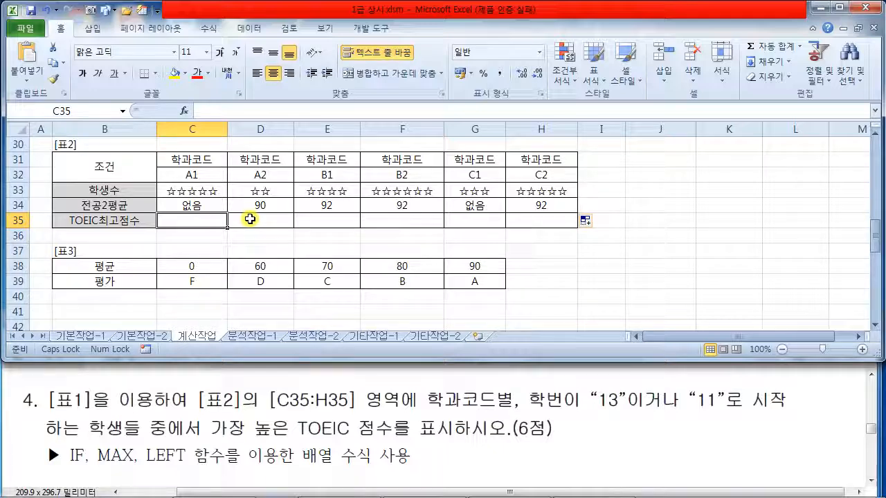
text(=)
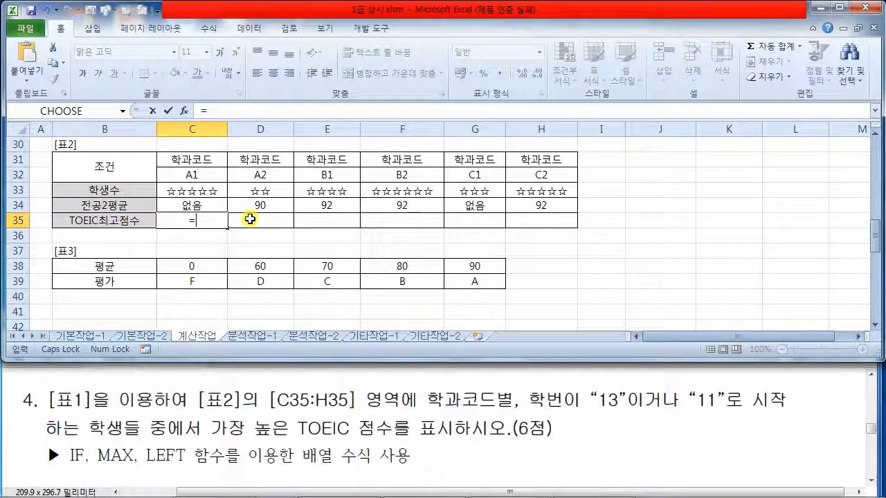
text(ma)
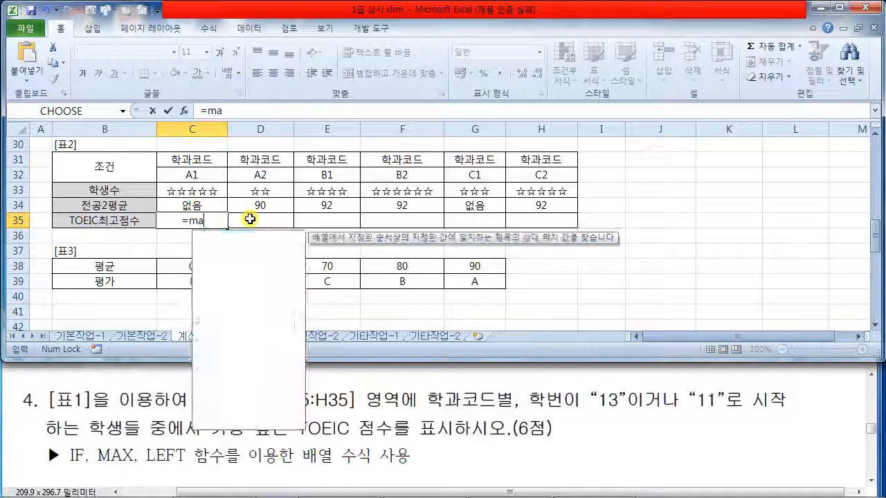
key(BackSpace)
key(BackSpace)
text(MAX)
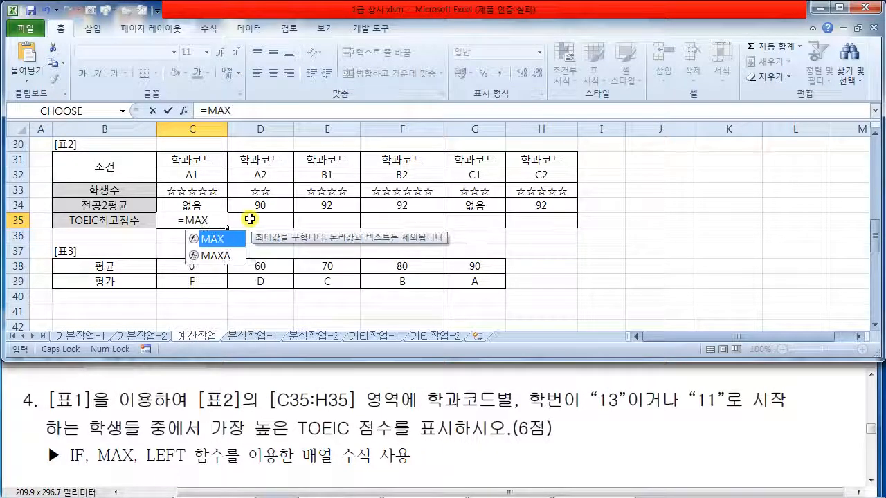
text(()
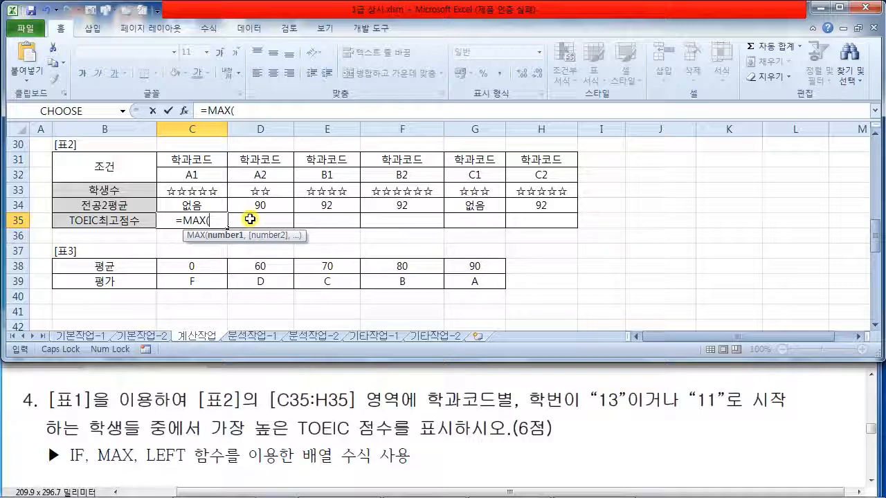
text(IF)
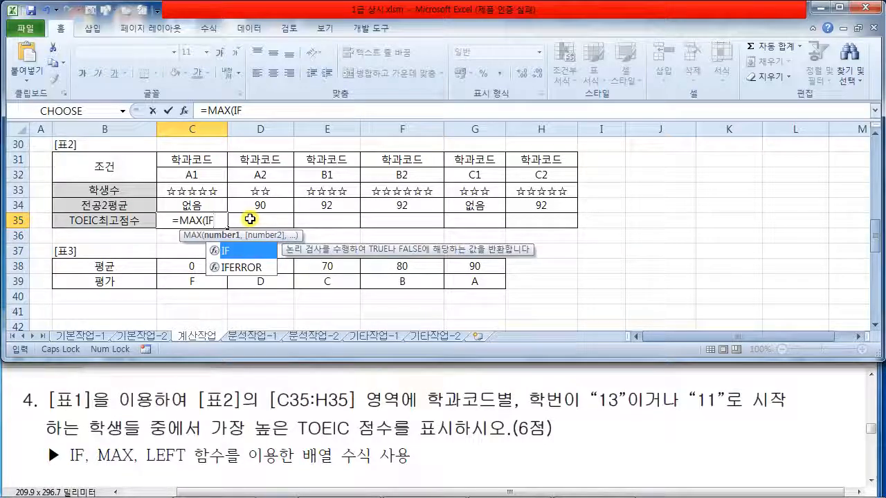
text(()
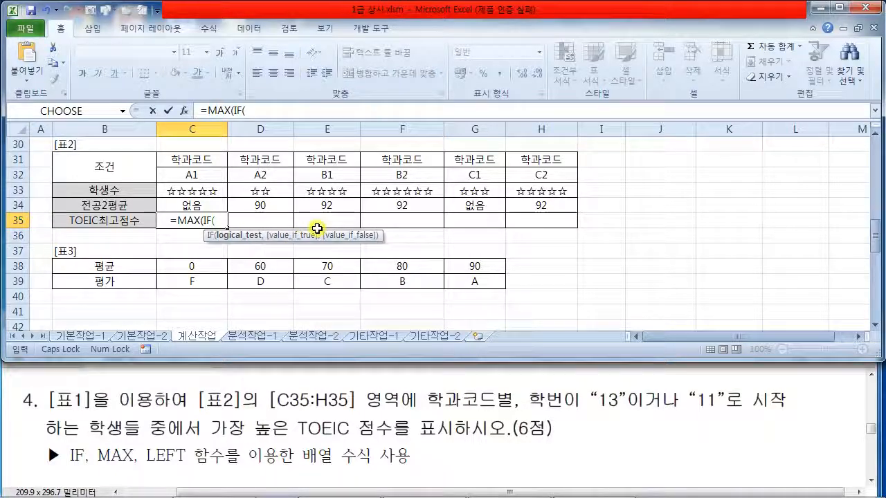
text(()
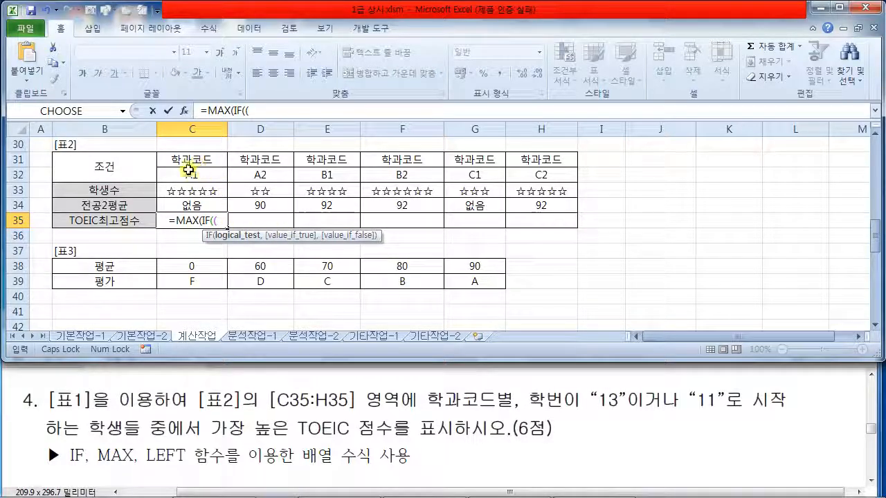
Step: Add the 학과코드 range of [표1] to the condition as the absolute reference $D$4:$D$28, followed by an equals sign
scroll(378, 206, up, 10)
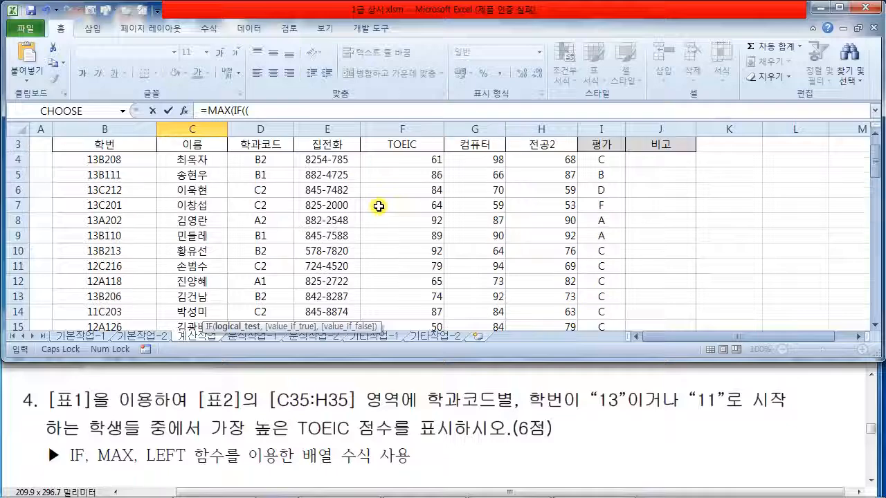
drag(262, 193, 272, 374)
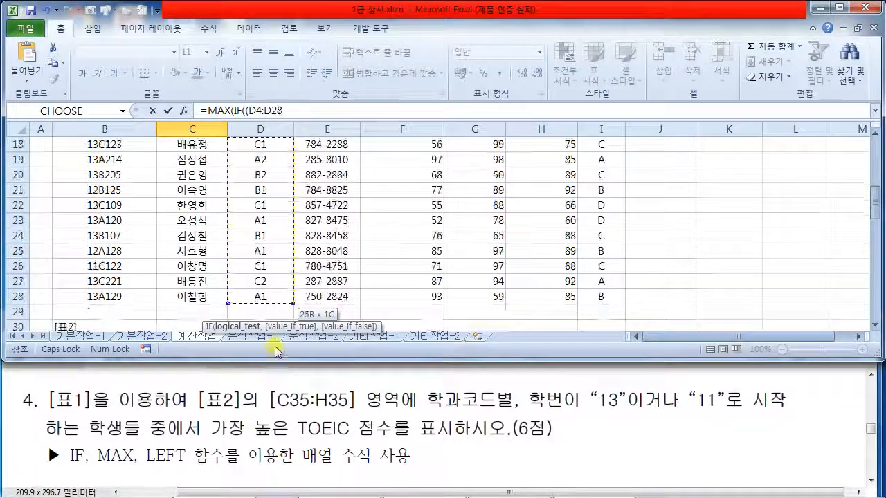
click(254, 111)
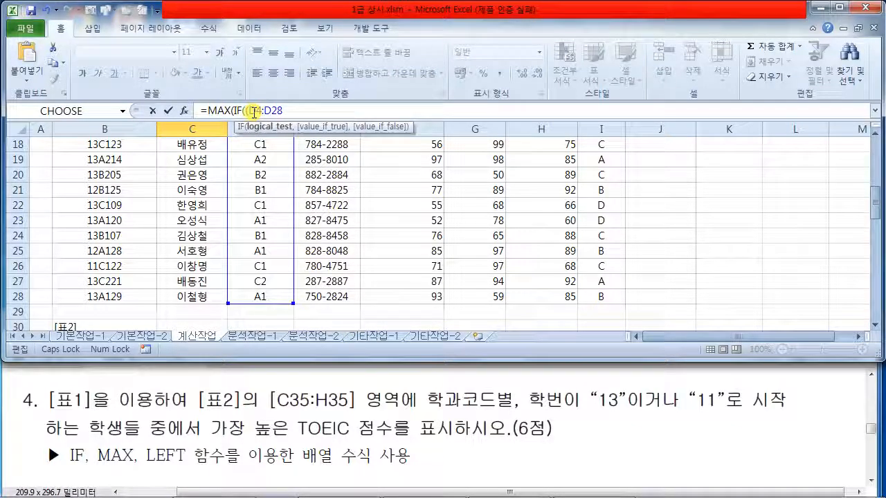
key(Right)
key(Right)
text($)
key(Right)
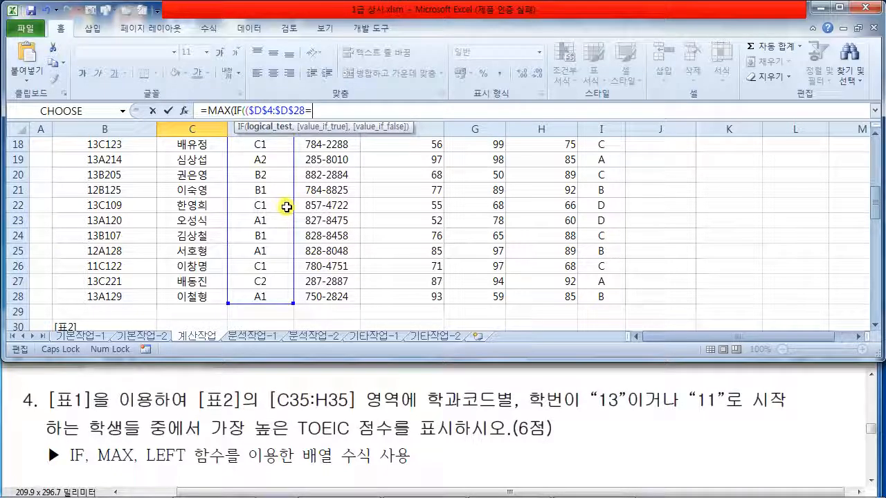
Step: Compare the range with the 학과코드 condition cell as C$32, close the condition and open a second one multiplied by it
drag(875, 201, 838, 232)
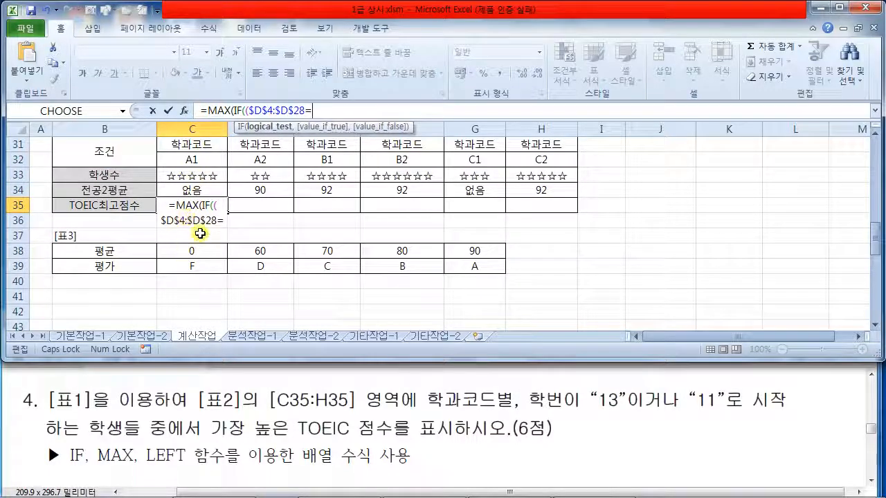
click(187, 160)
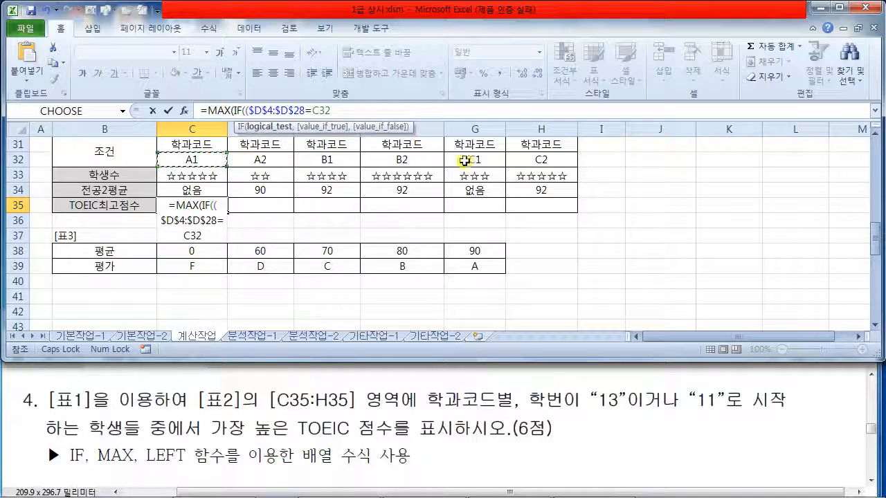
click(329, 111)
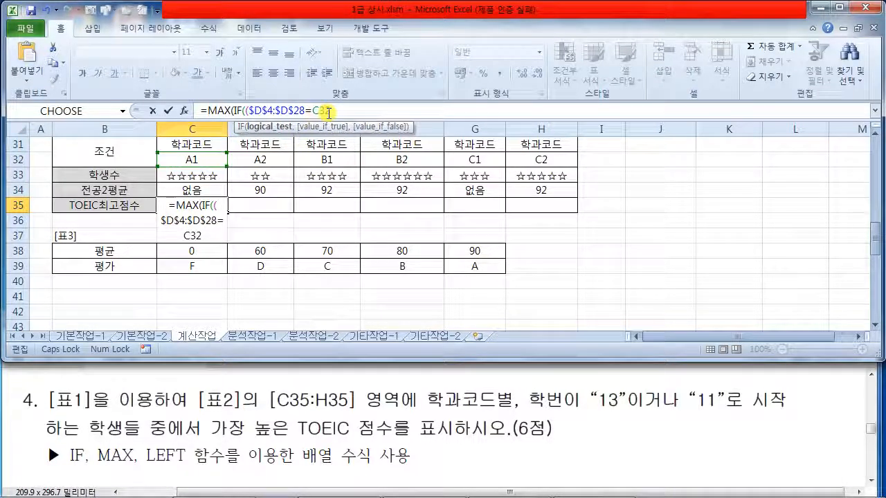
key(F4)
key(F4)
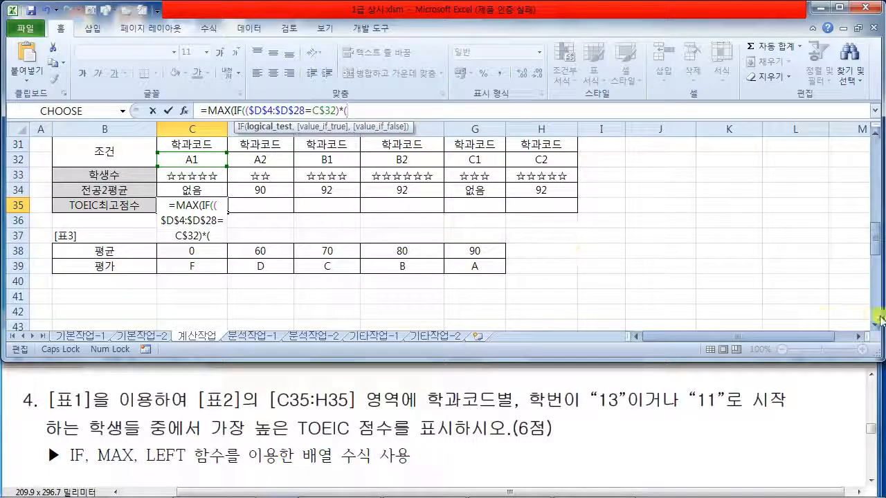
Step: Begin the second condition with a LEFT function on the 학번 range B4:B28 of [표1]
drag(875, 239, 876, 148)
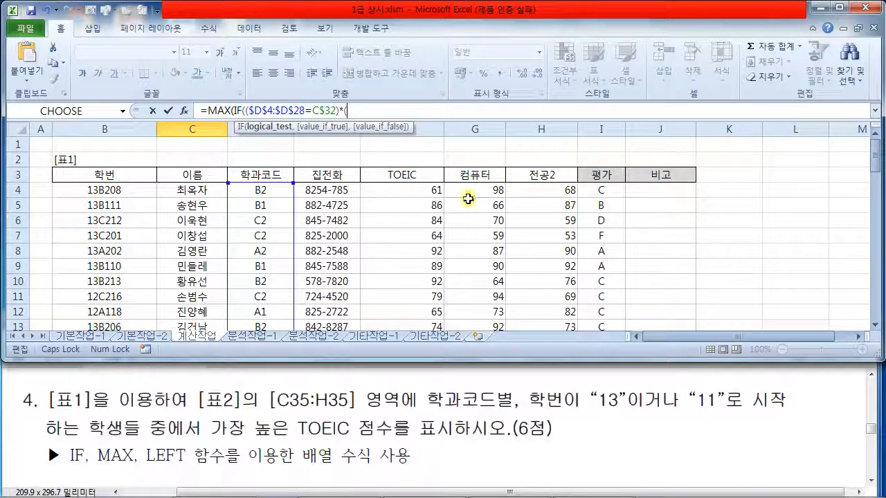
drag(876, 163, 873, 220)
text(LEFT()
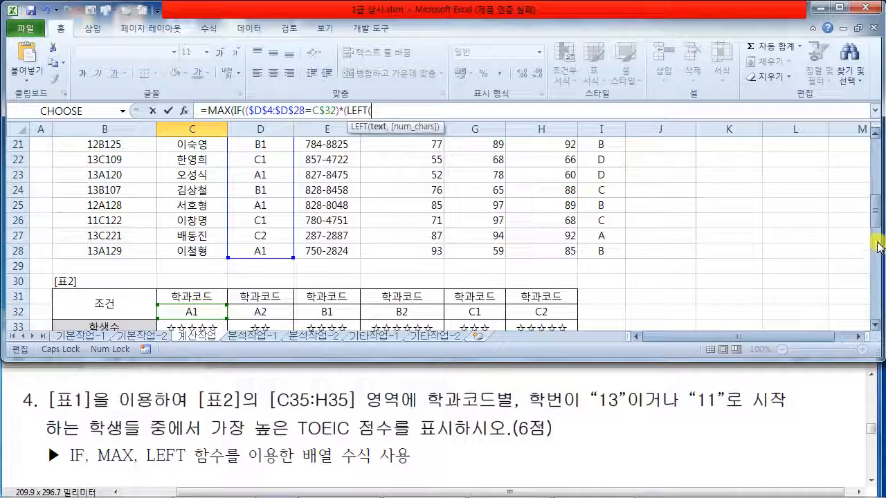
drag(874, 220, 874, 138)
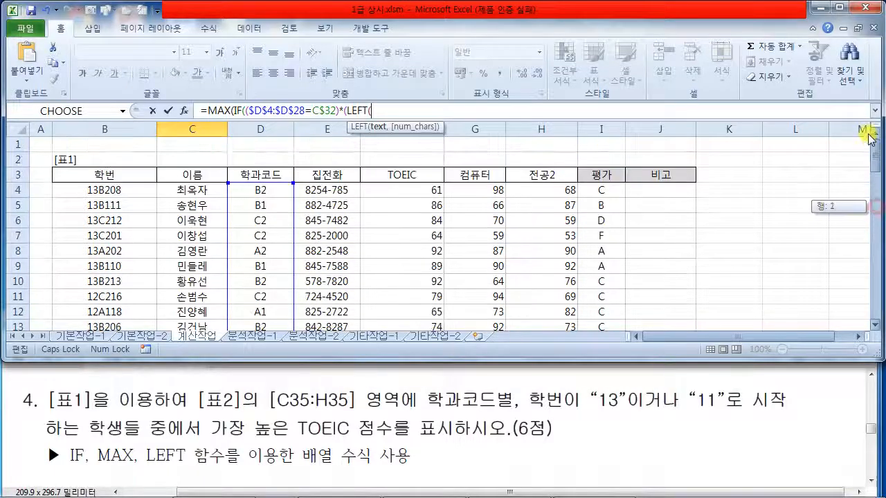
click(102, 191)
drag(102, 190, 105, 297)
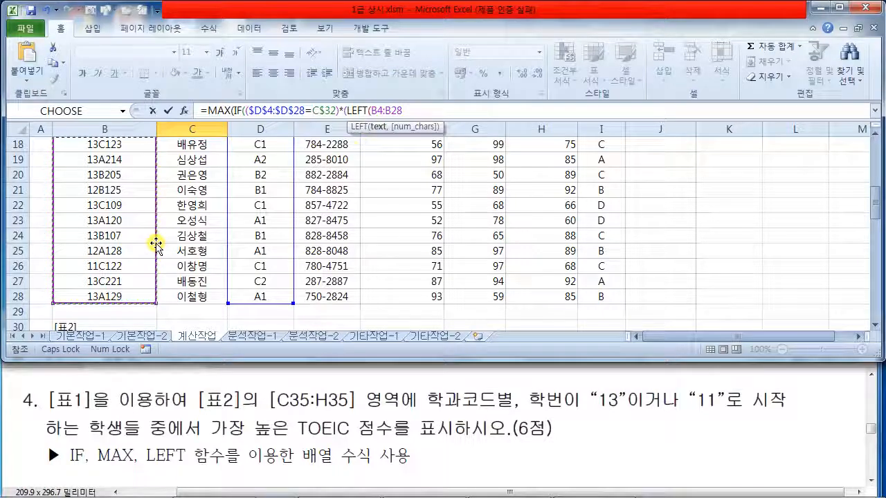
Step: Make the 학번 range absolute as $B$4:$B$28, extract 2 characters with LEFT and compare the result with "13"
click(371, 112)
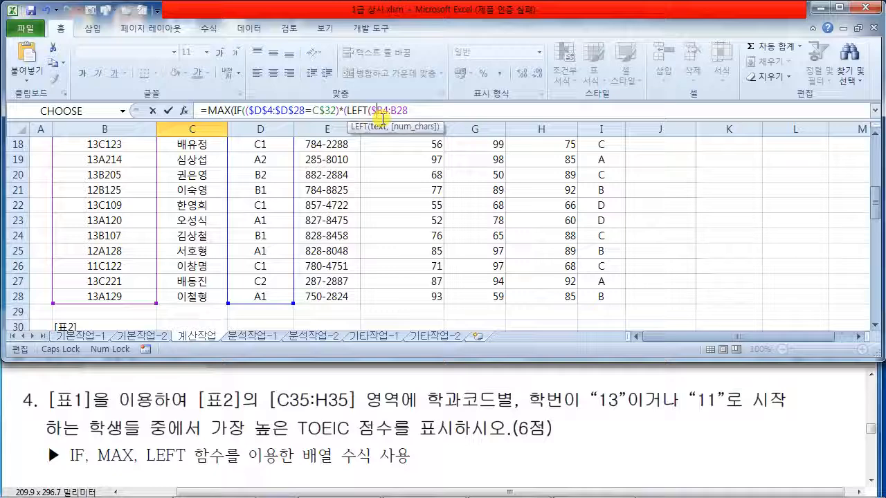
text($)
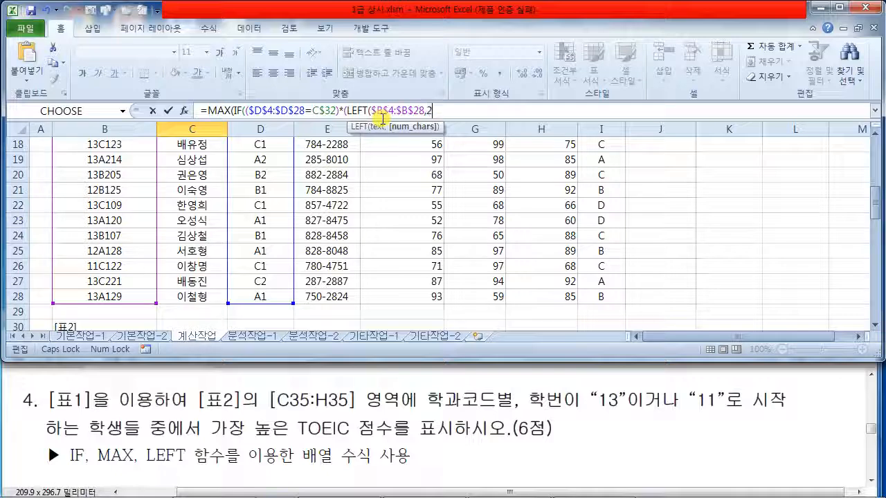
key(End)
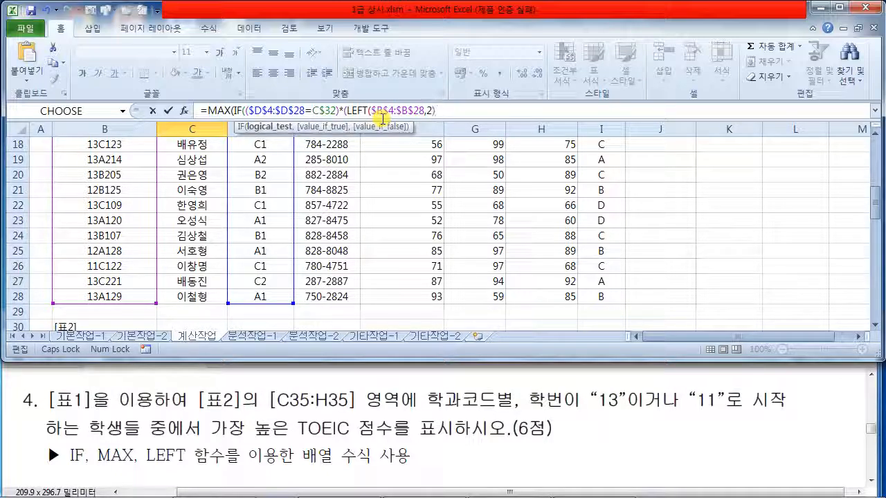
text(="13)
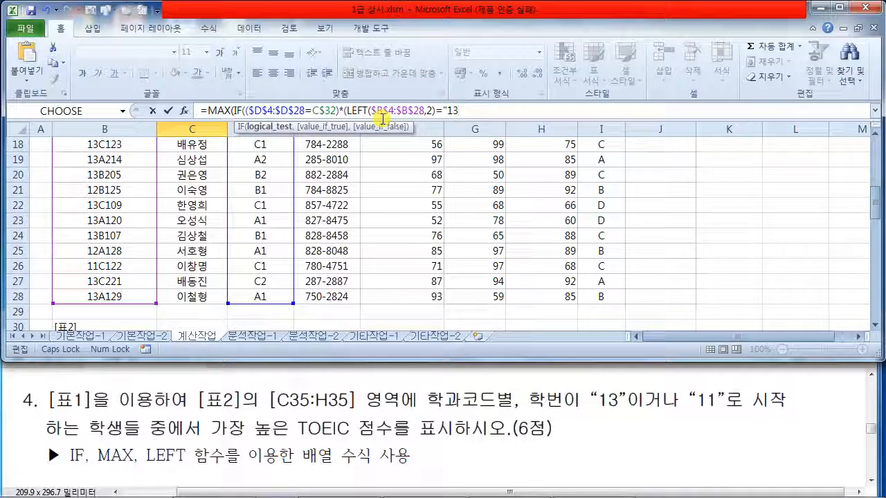
scroll(563, 285, down, 4)
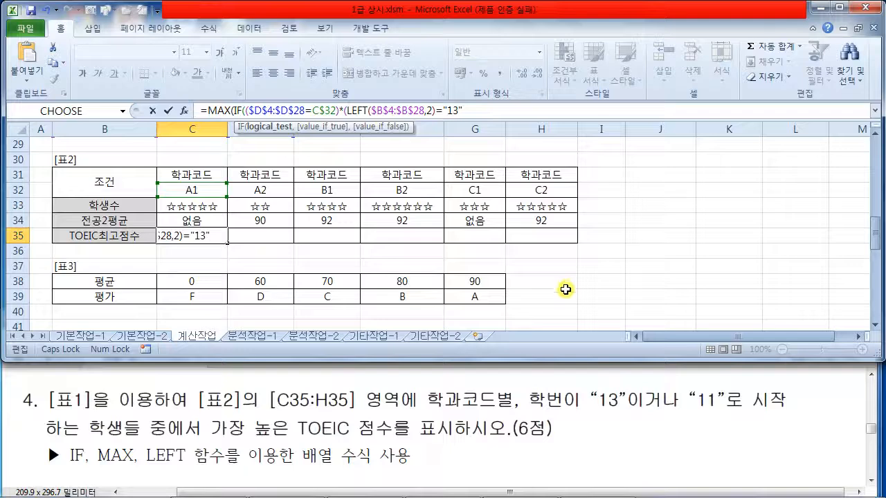
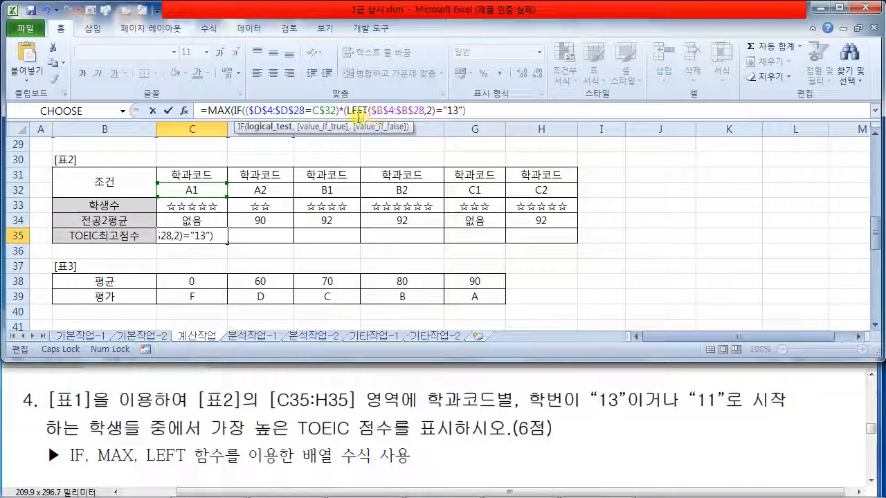
Step: Duplicate the LEFT condition after a plus sign and add an extra opening parenthesis before the first one to group both
drag(344, 111, 468, 109)
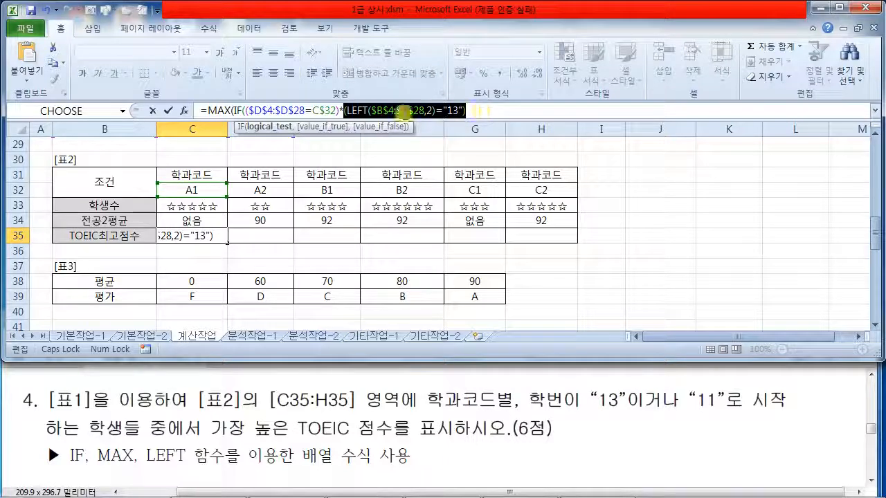
click(344, 111)
key(Right)
text(()
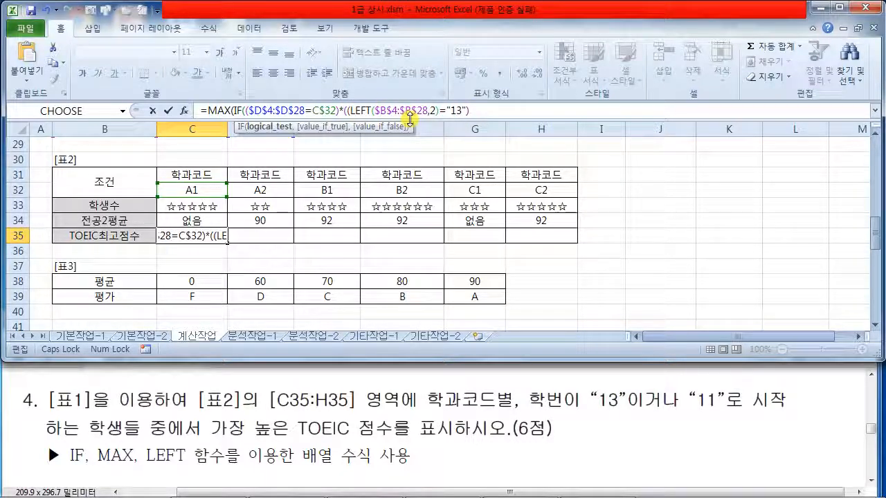
click(492, 113)
text(+)
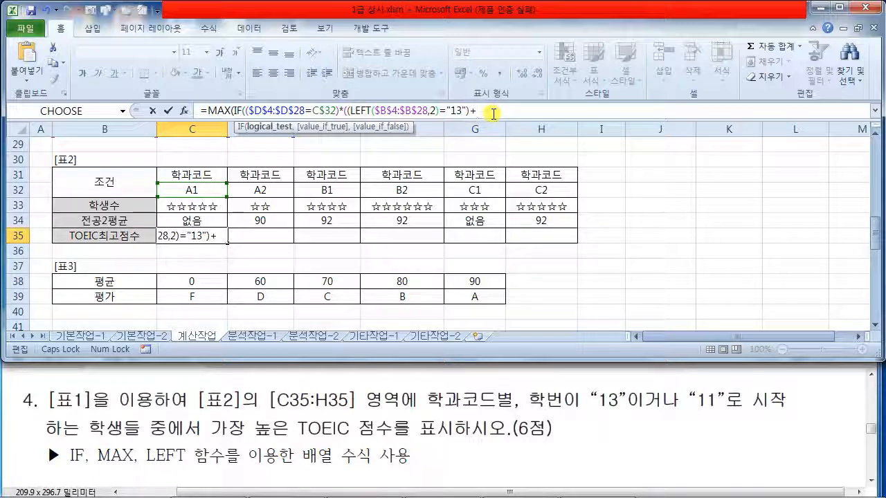
text((LEFT($B$4:$B$28,2)="13"))
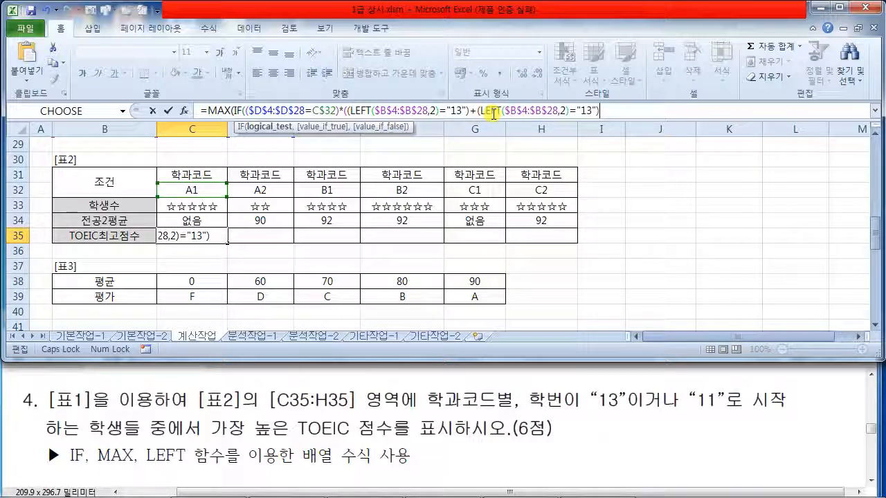
Step: Change the duplicated LEFT condition's comparison value to "11" and close the grouping parenthesis
click(588, 111)
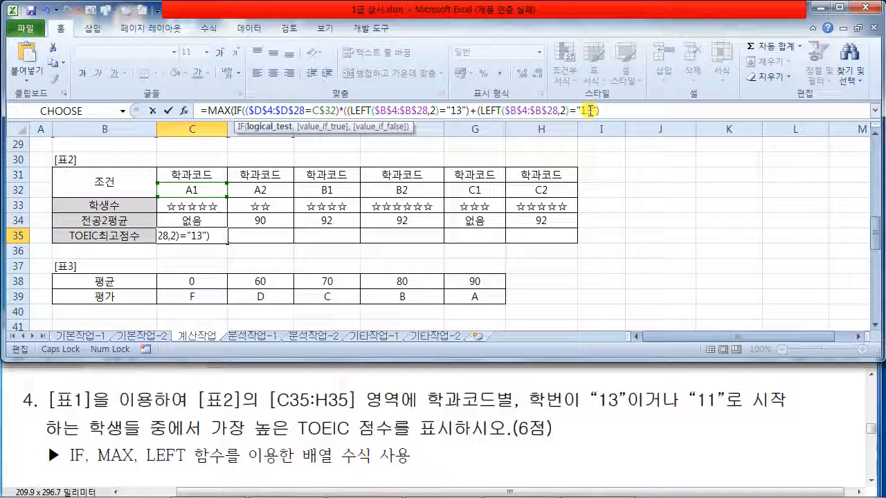
text(1)
key(Delete)
click(615, 110)
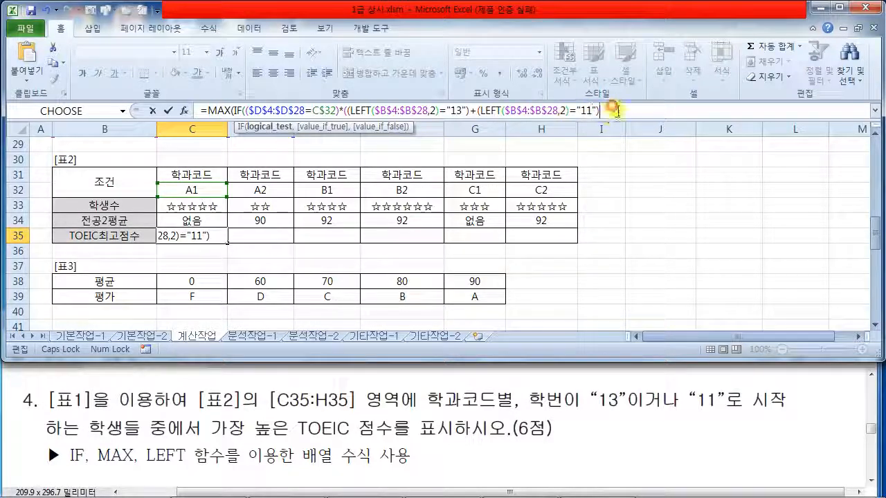
text())
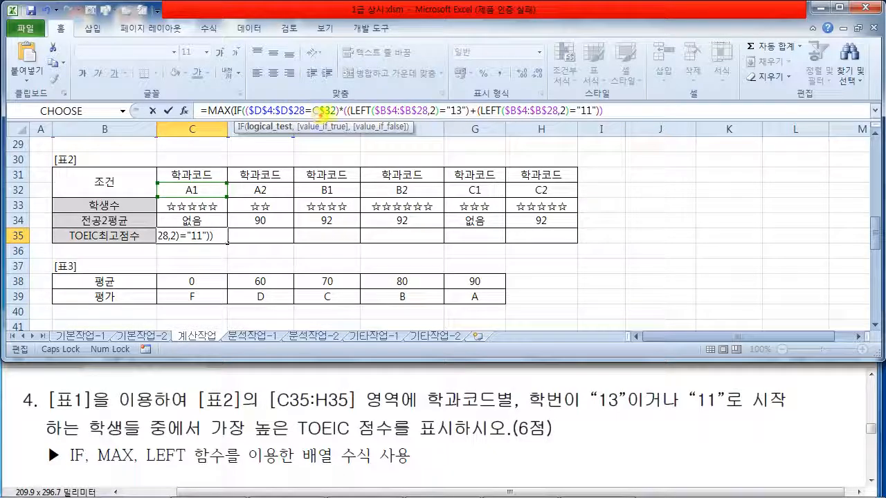
Step: Add the TOEIC column of [표1] as the absolute range $F$4:$F$28 for the true value and close the IF and MAX functions
drag(349, 119, 597, 120)
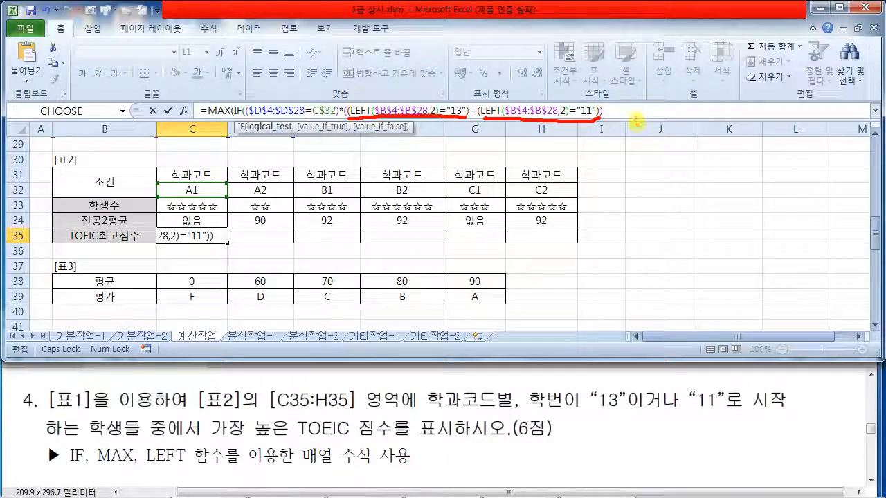
key(Escape)
text(,)
drag(876, 223, 880, 132)
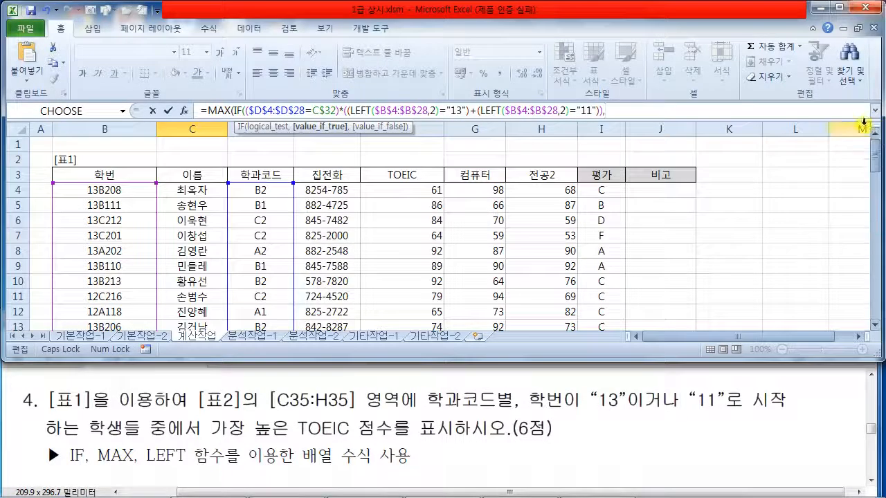
drag(436, 189, 411, 299)
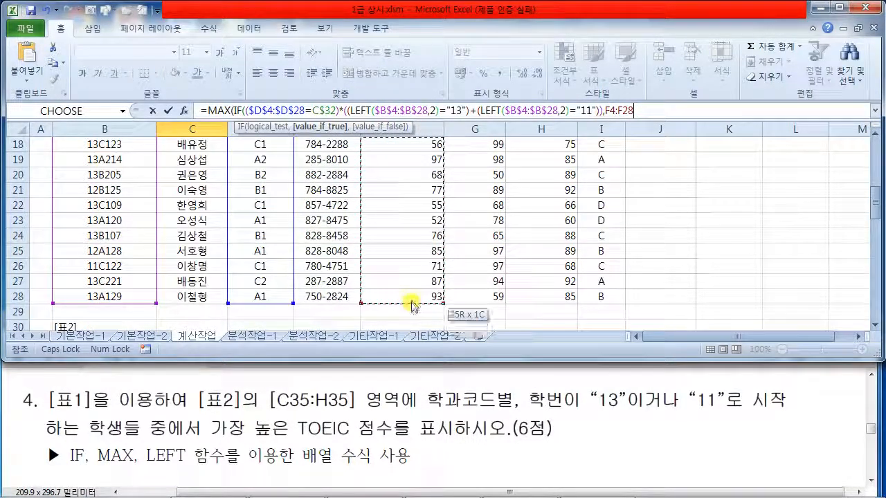
click(607, 110)
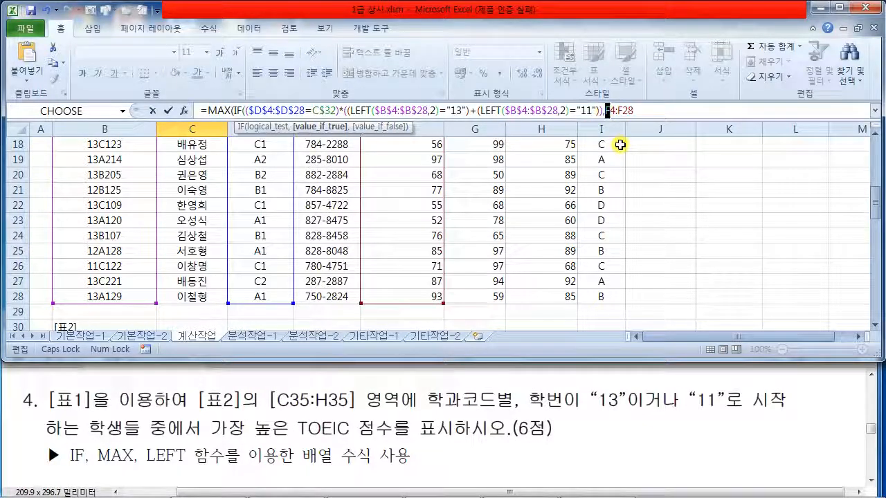
text($F)
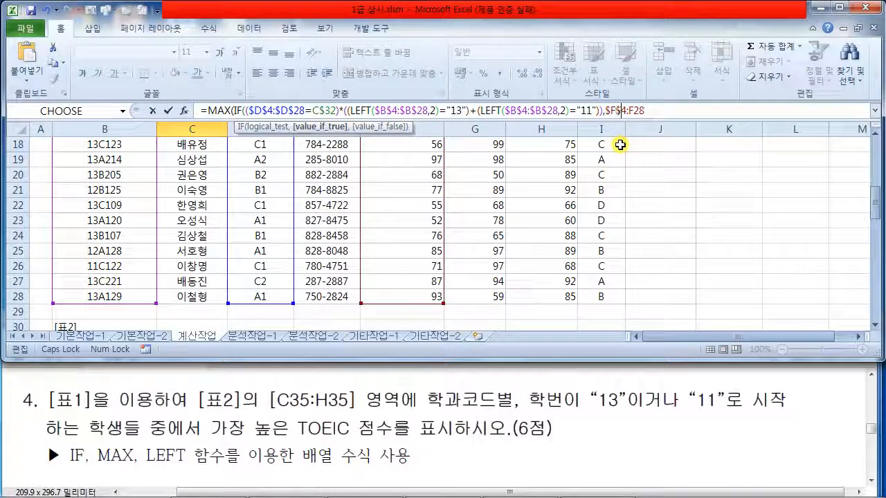
text($28)
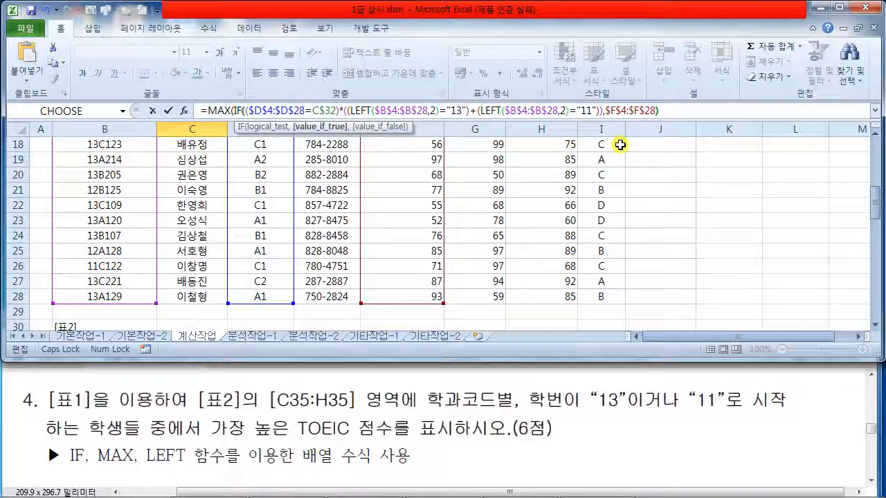
text())
drag(695, 109, 182, 101)
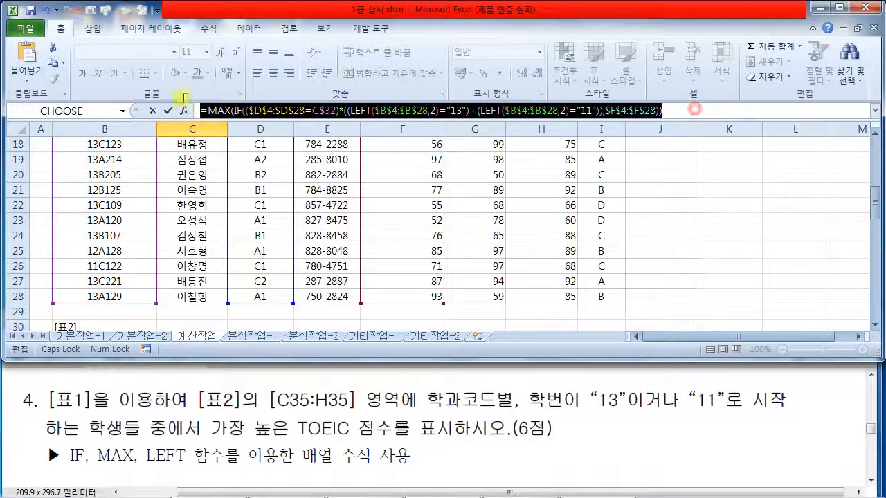
key(alt+Tab)
key(super)
click(373, 156)
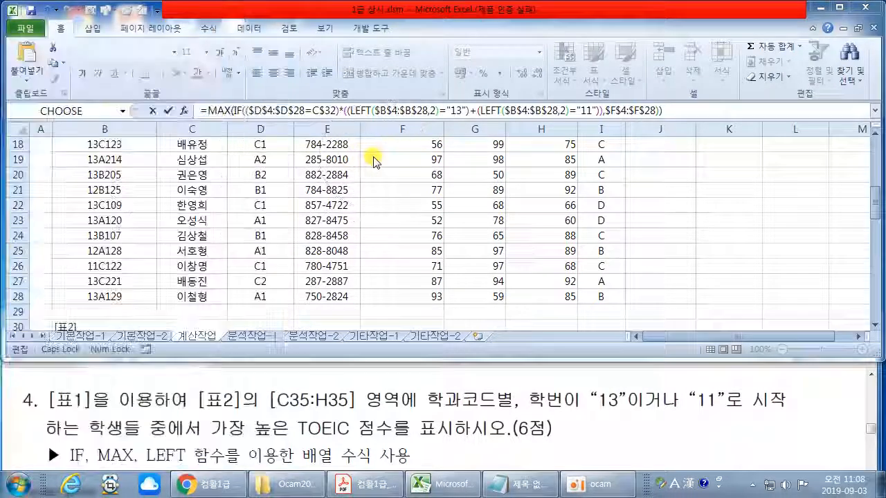
click(692, 111)
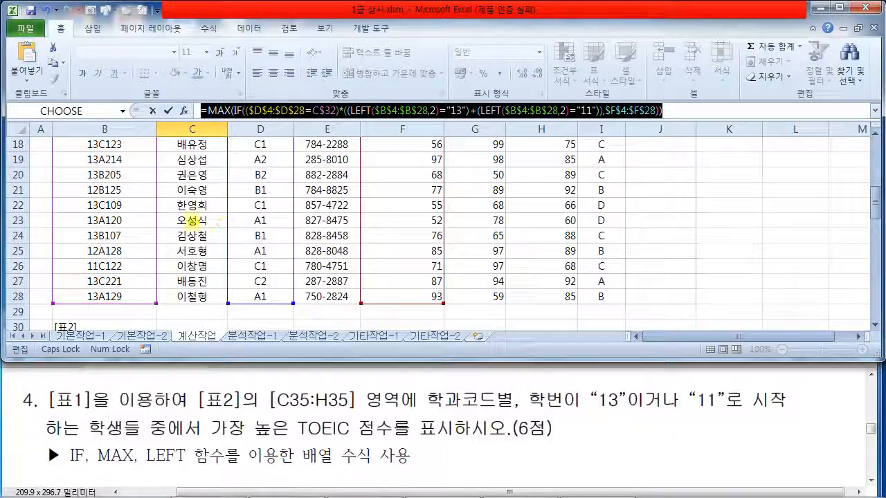
drag(146, 183, 299, 267)
mouse_move(201, 223)
mouse_down()
mouse_move(211, 237)
mouse_move(238, 238)
mouse_move(311, 222)
mouse_move(360, 185)
mouse_move(419, 234)
mouse_move(530, 222)
mouse_move(528, 202)
mouse_move(588, 242)
mouse_move(820, 256)
mouse_move(683, 194)
mouse_move(680, 222)
mouse_move(850, 222)
mouse_up()
key(Escape)
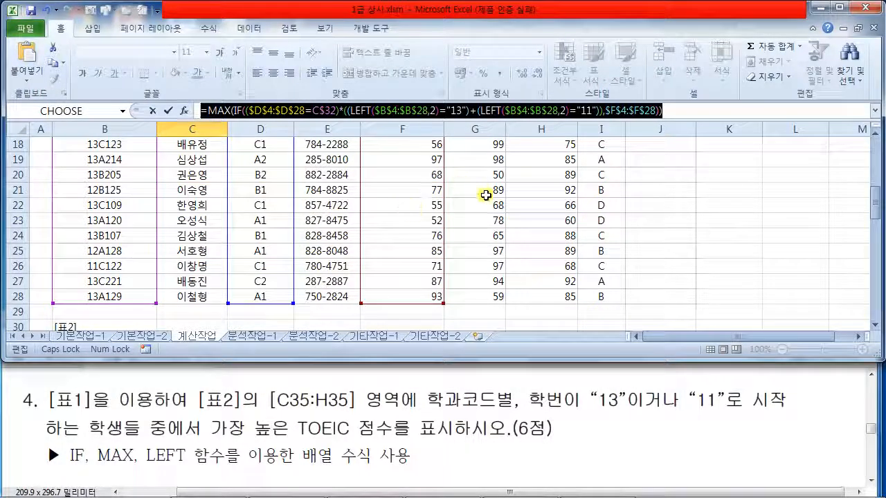
Step: Enter the MAX formula in C35 as an array formula and fill it across to H35
drag(878, 206, 878, 239)
key(ctrl+shift+Return)
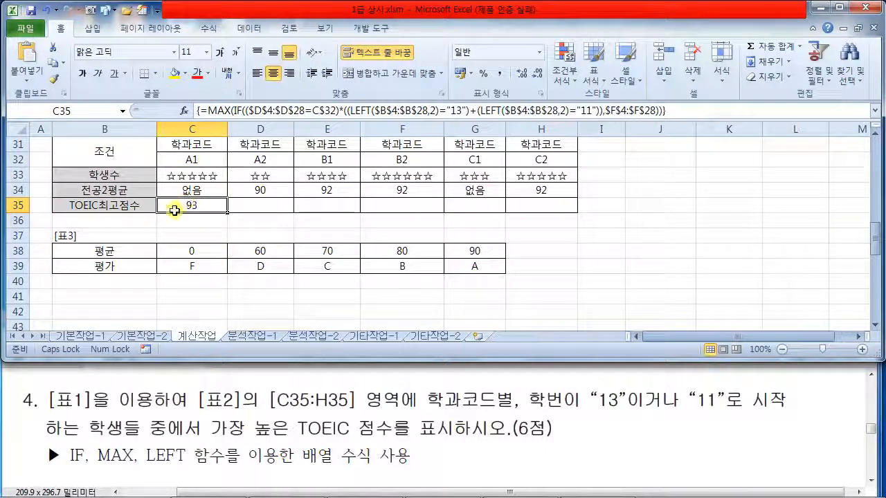
drag(227, 211, 551, 208)
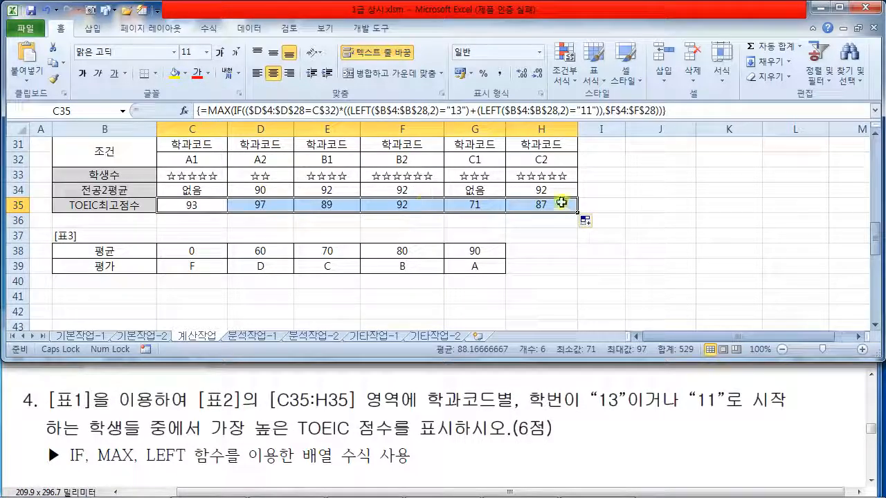
Step: Copy the MAX array formula from C35 and paste it into the Notepad notes above the IFERROR formula
drag(678, 110, 122, 111)
key(ctrl+c)
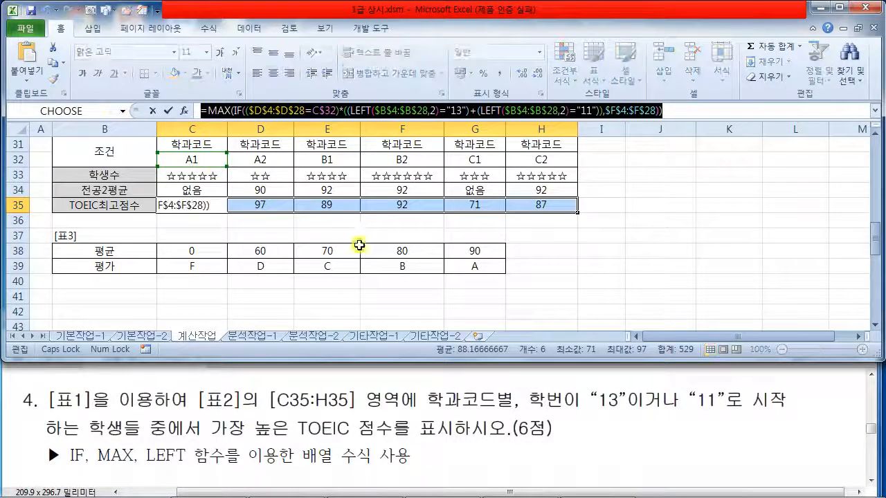
click(502, 487)
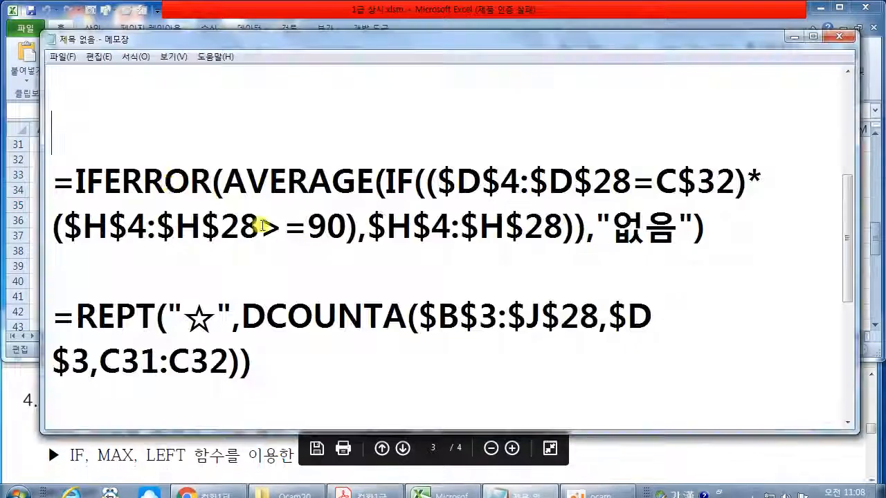
click(126, 93)
key(ctrl+v)
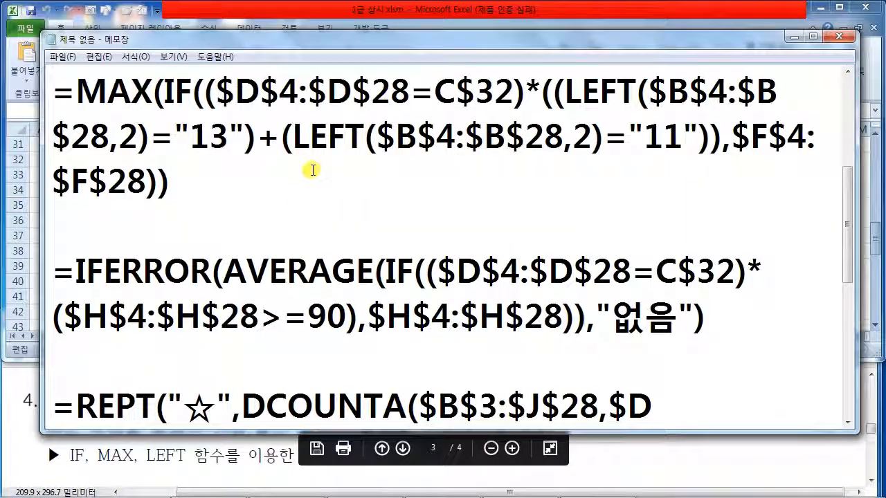
drag(542, 91, 718, 137)
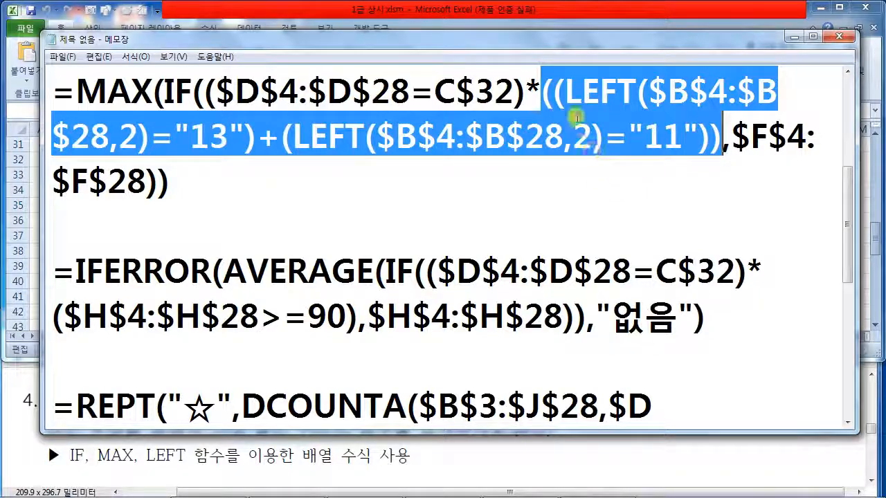
drag(557, 109, 784, 109)
mouse_move(55, 158)
mouse_down()
mouse_move(258, 159)
mouse_move(294, 213)
mouse_up()
drag(290, 158, 699, 155)
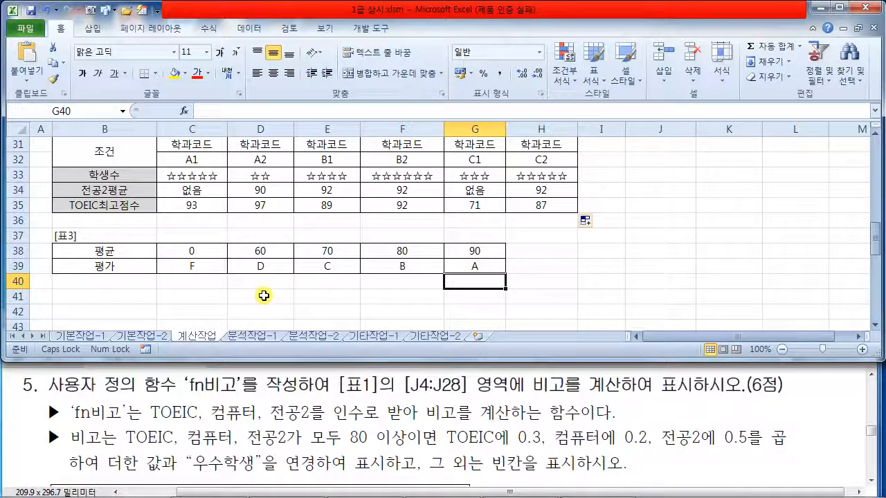
drag(43, 397, 257, 394)
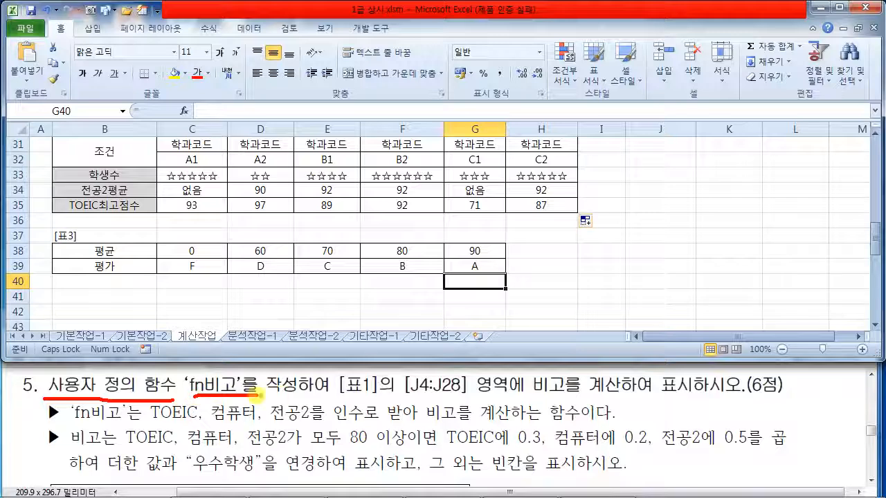
drag(339, 397, 572, 393)
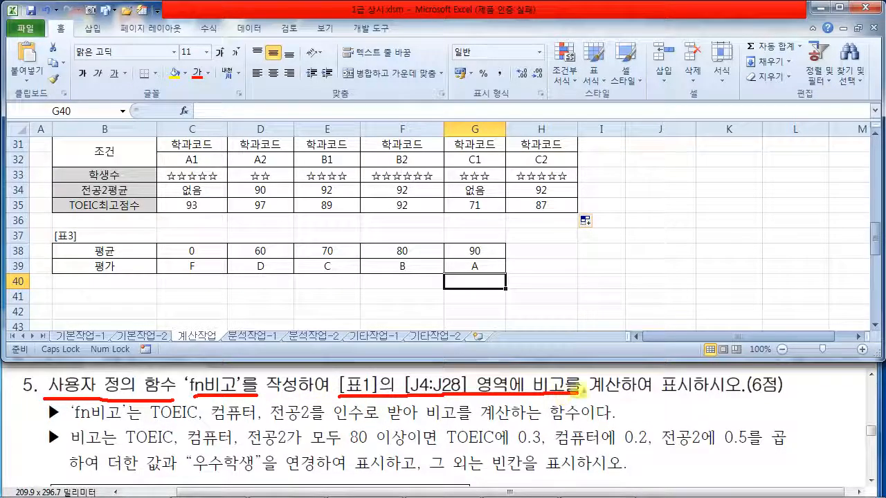
key(Escape)
Step: Select J4, the first 비고 cell of [표1], and open the Visual Basic editor
drag(875, 238, 877, 160)
drag(682, 198, 633, 283)
click(723, 232)
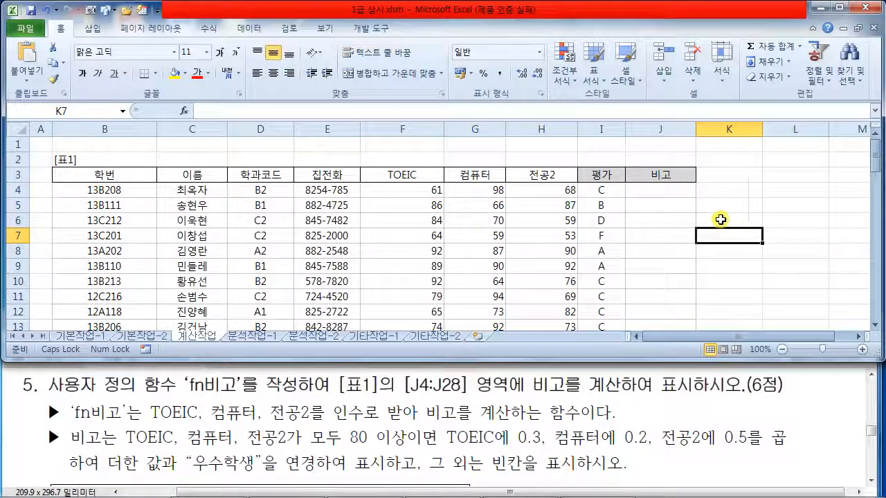
click(655, 198)
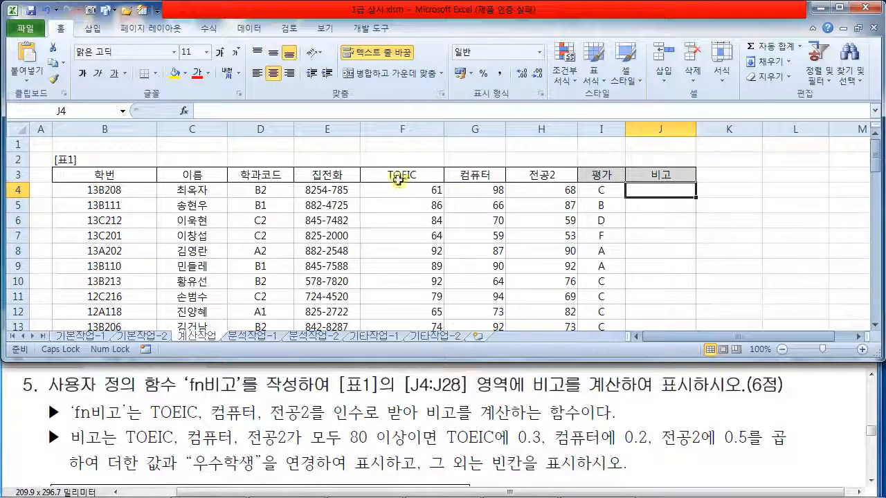
click(368, 29)
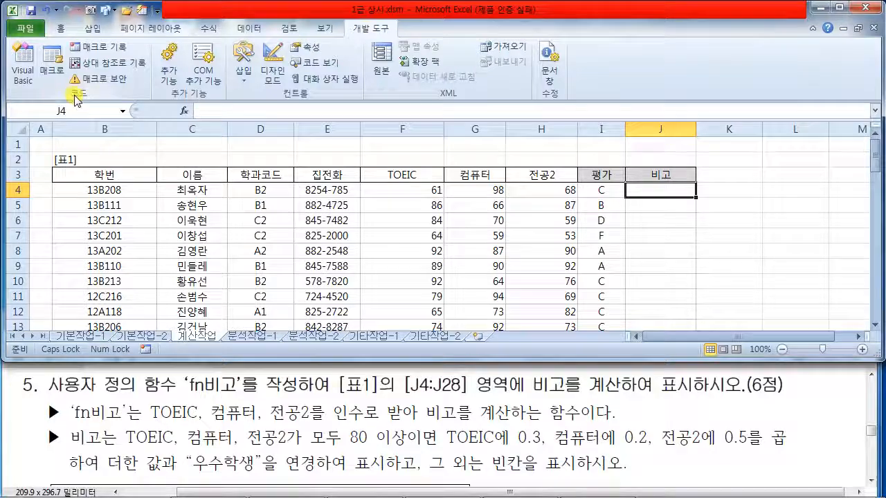
click(26, 75)
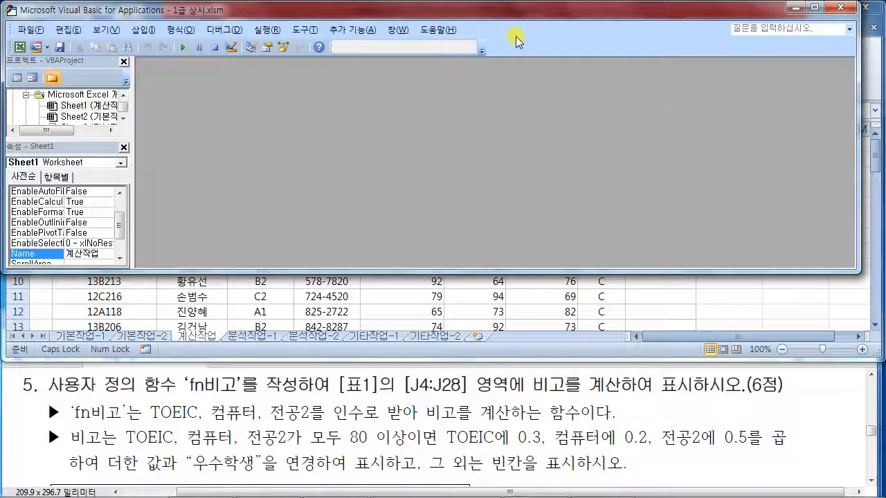
Step: Enlarge the Visual Basic editor and its project list, and insert a new module into the workbook's project
drag(423, 272, 438, 326)
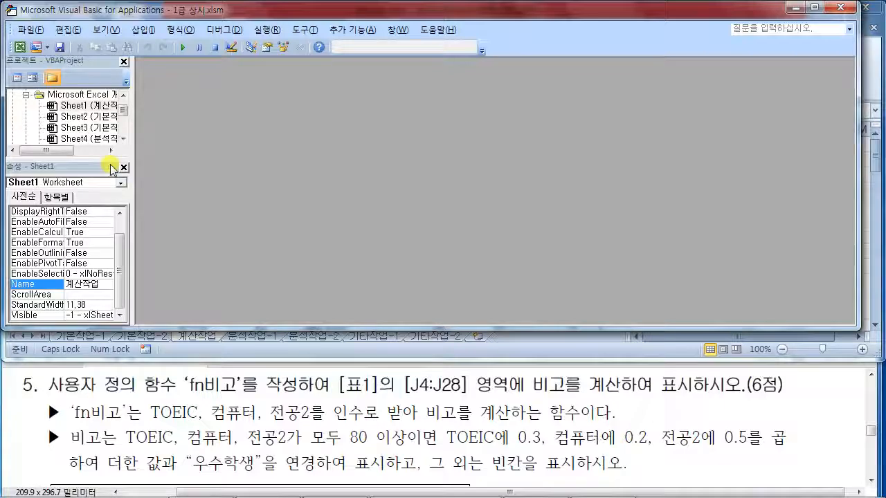
drag(88, 161, 97, 202)
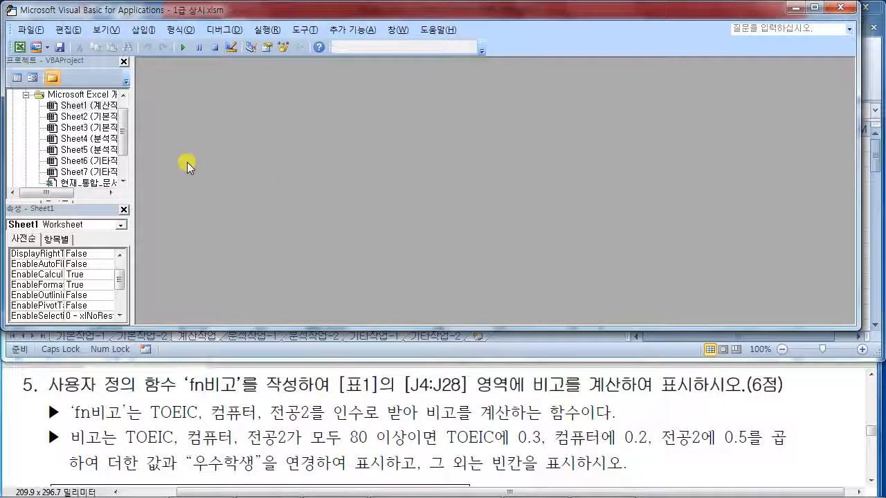
drag(130, 143, 149, 143)
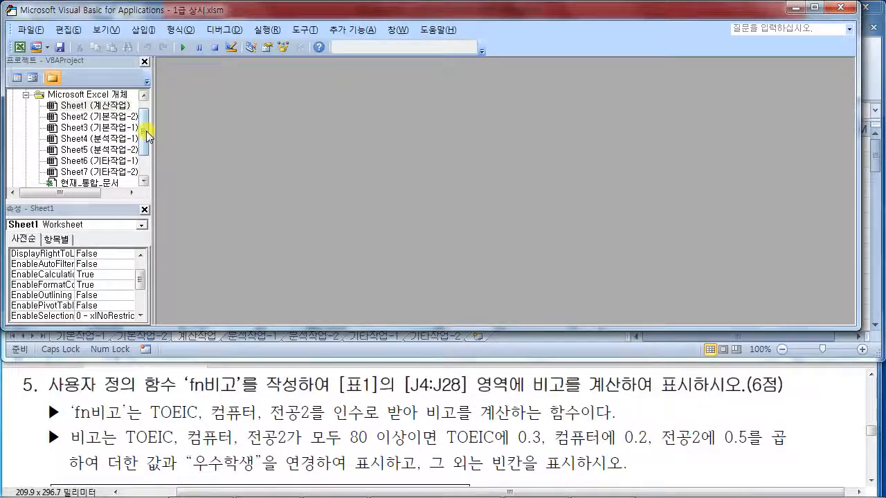
drag(147, 141, 148, 164)
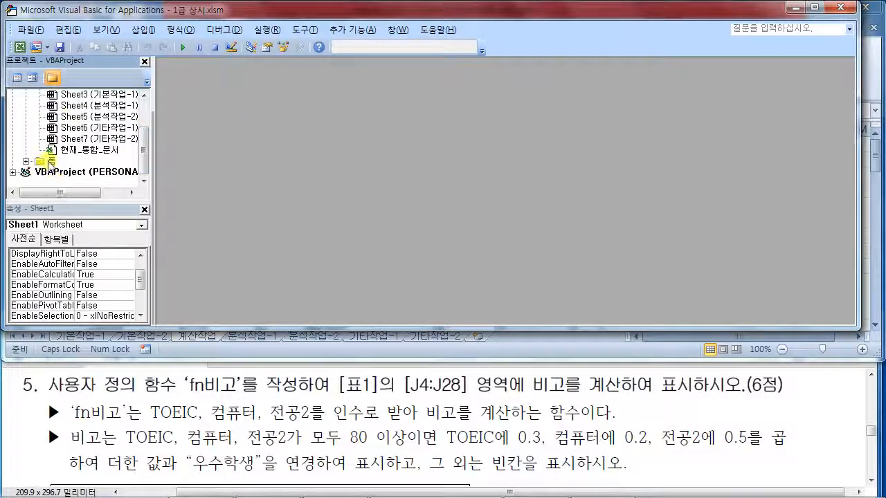
click(146, 30)
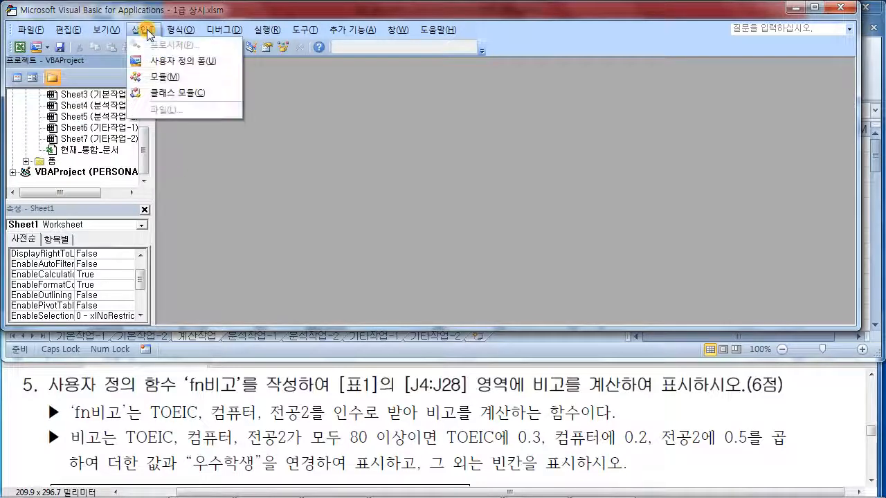
click(172, 78)
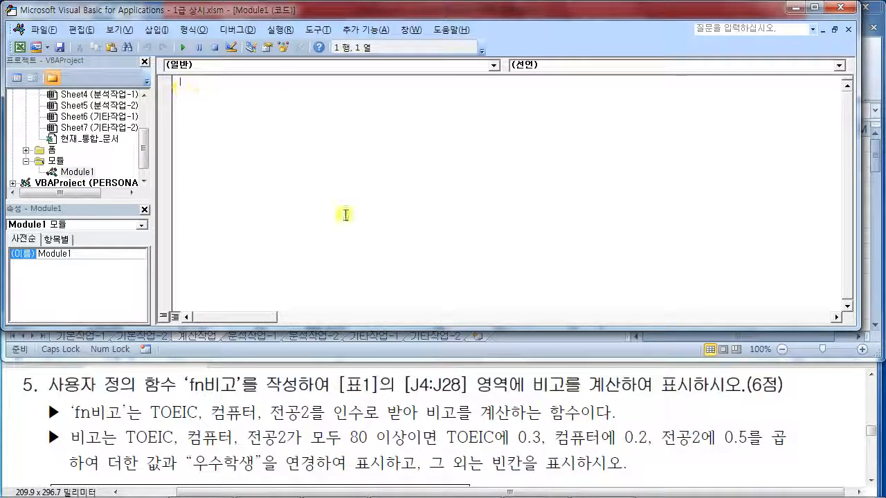
Step: Begin the declaration "Function fn비고" in the new module, following the function skeleton given in question 5 of the PDF
click(372, 459)
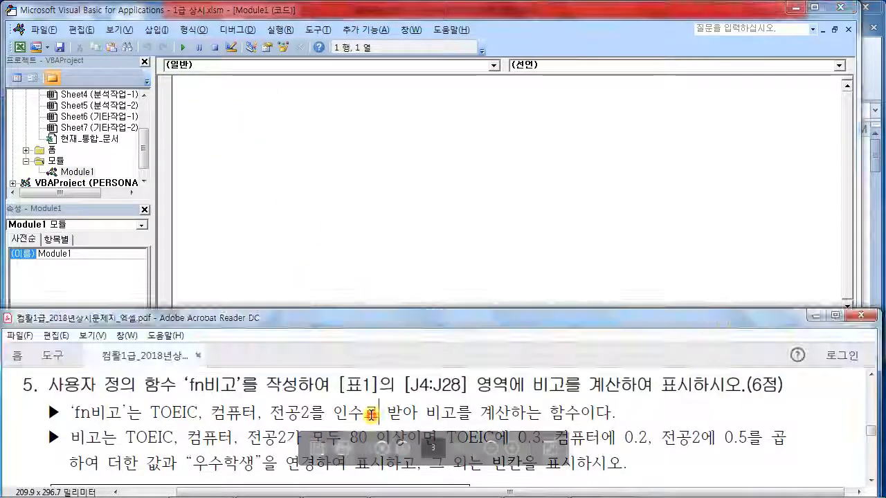
scroll(371, 408, down, 1)
scroll(372, 409, down, 2)
click(294, 137)
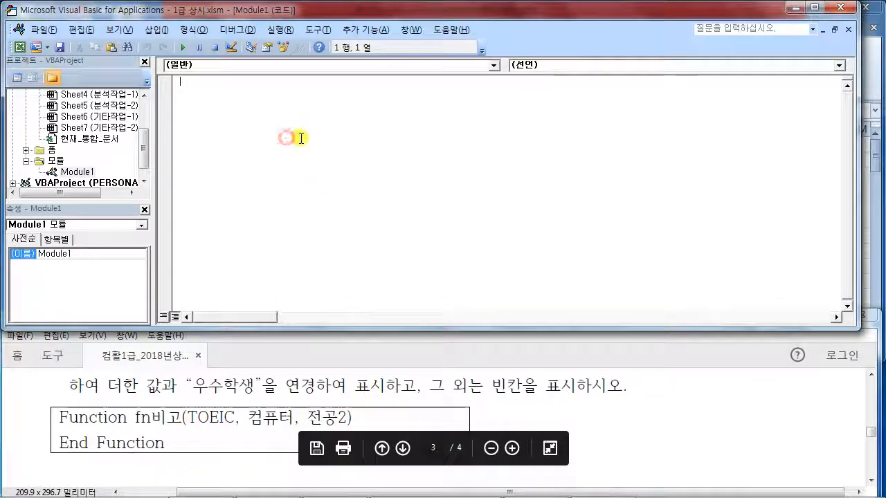
text(ㄹ)
text(Func)
text(tion )
text(fnqlrh)
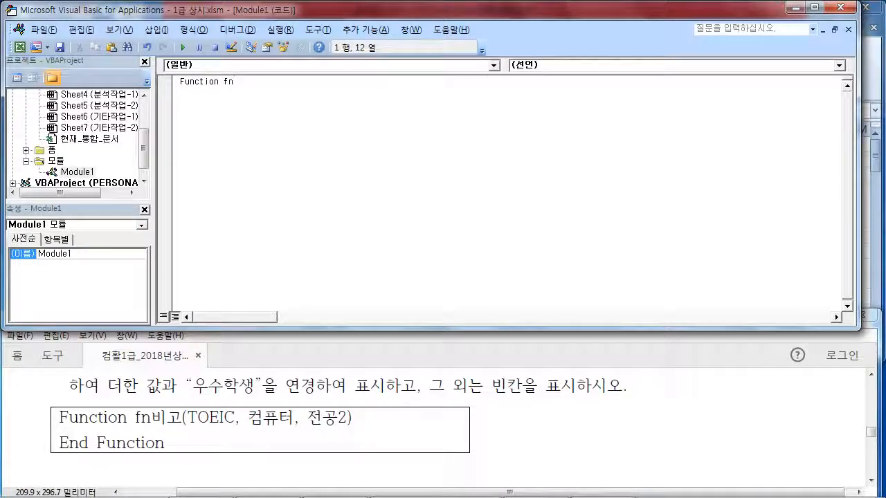
key(BackSpace)
text(비고)
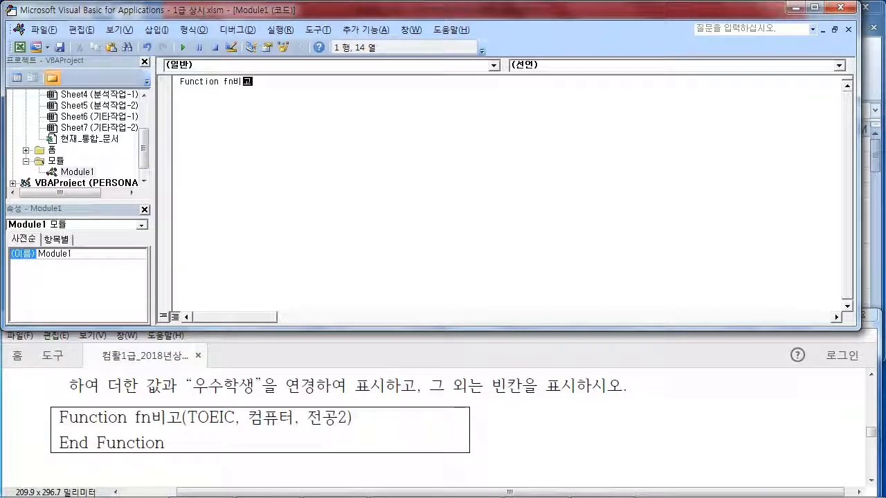
Step: Complete the fn비고 declaration with the arguments (TOEIC, 컴퓨터, 전공2) and generate its End Function line
text((Toe)
text(EC)
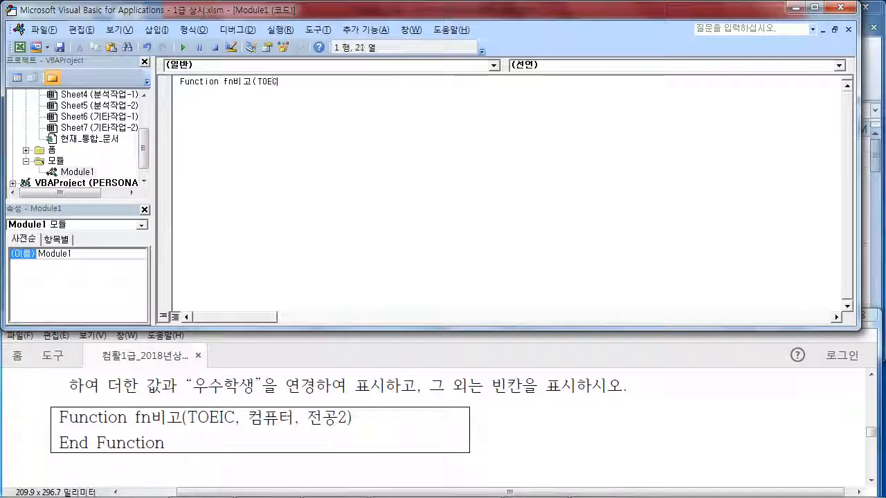
key(BackSpace)
text(IC,)
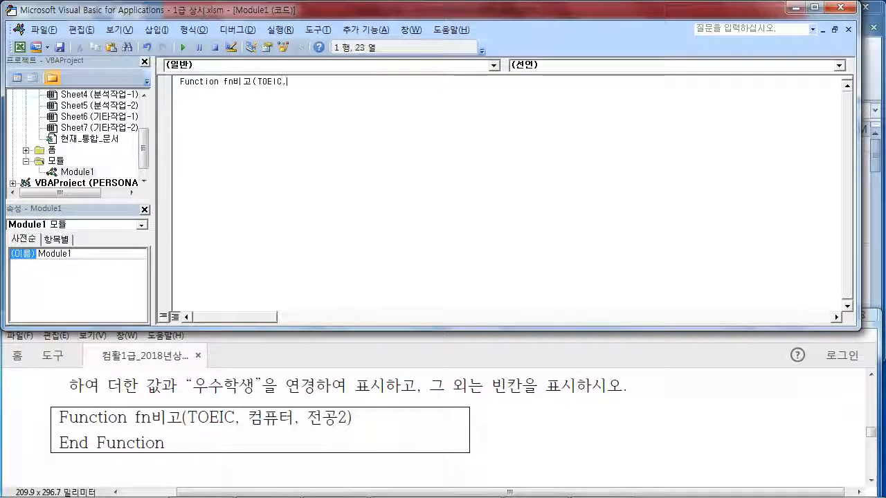
text(컴)
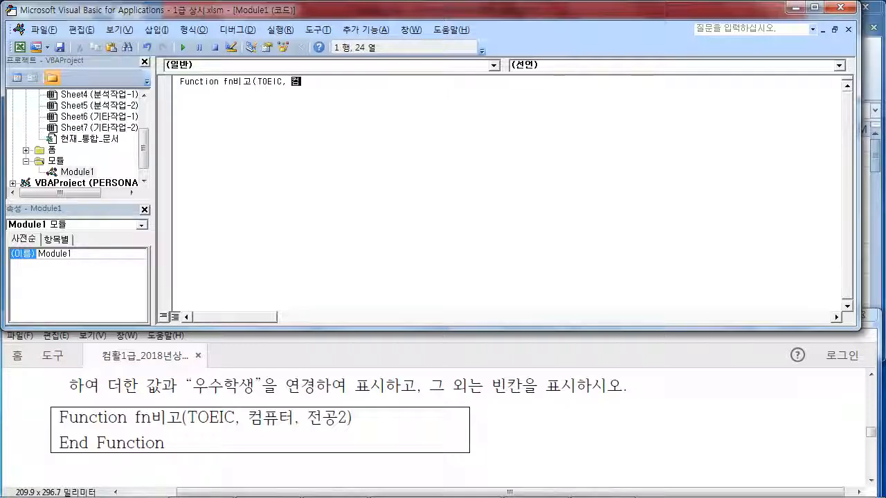
text(퓨터, 전공)
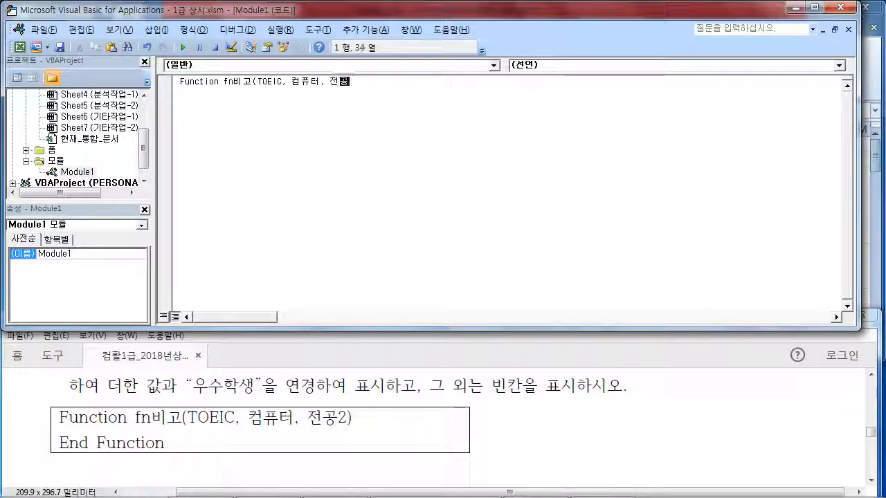
text(2))
key(Return)
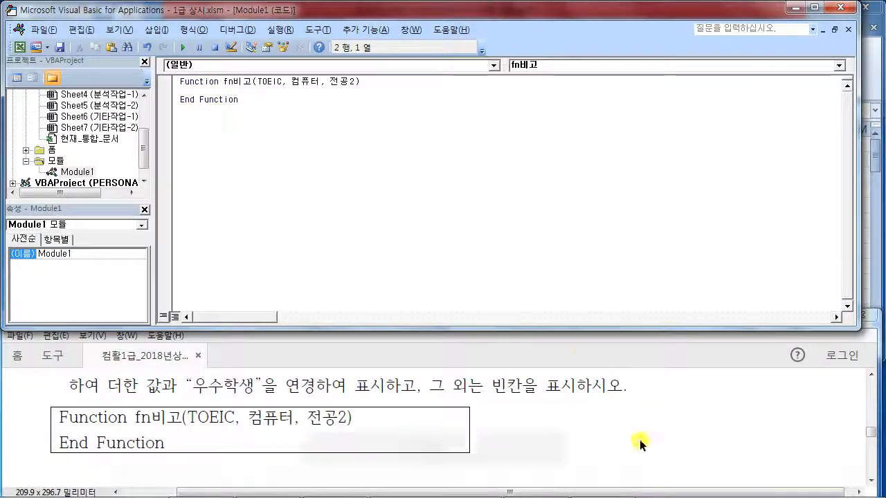
Step: Consult the 비고 conditions of question 5 in the PDF and start an If statement in the function body with TOEIC>=80
click(616, 437)
scroll(616, 436, up, 3)
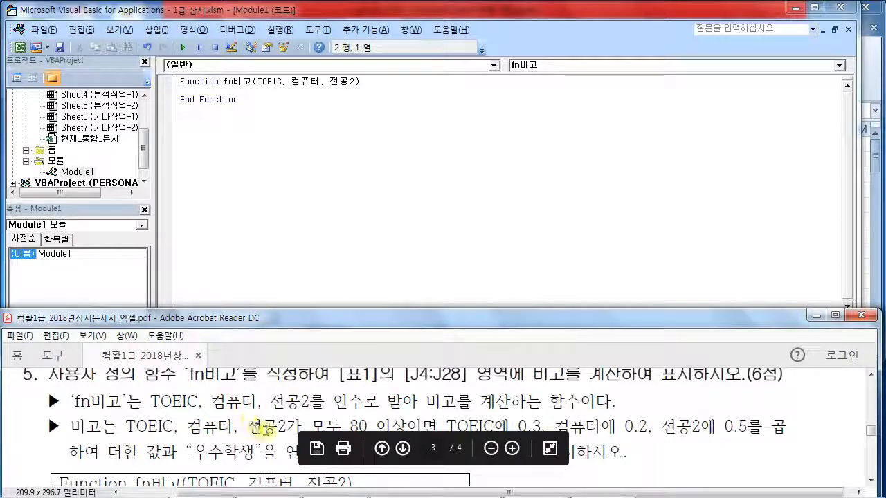
scroll(289, 422, down, 2)
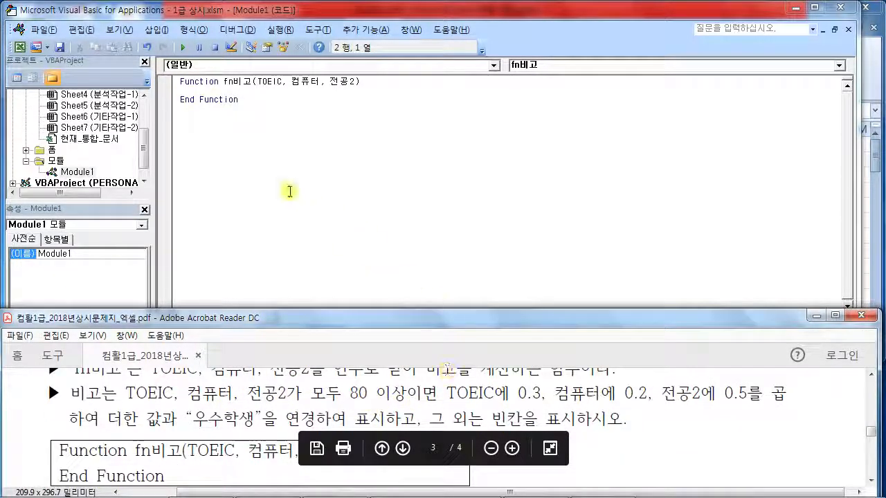
click(253, 89)
key(Return)
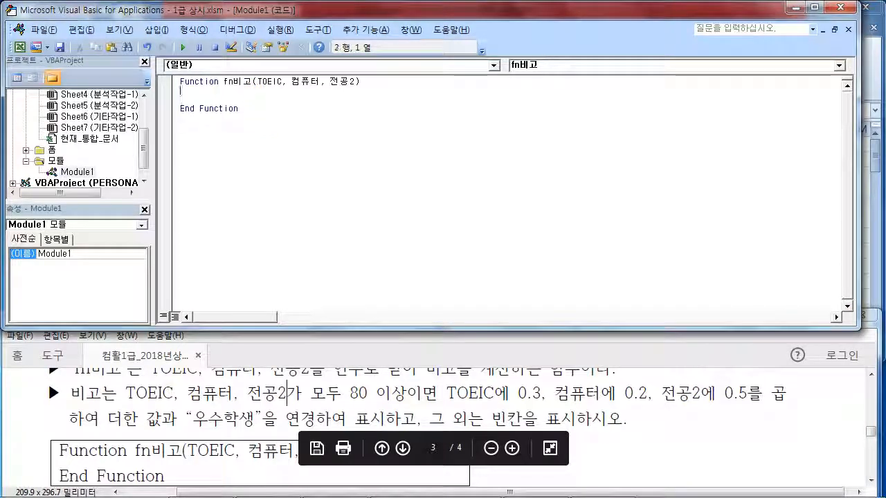
key(BackSpace)
key(BackSpace)
text(If)
key(BackSpace)
key(BackSpace)
text(IF )
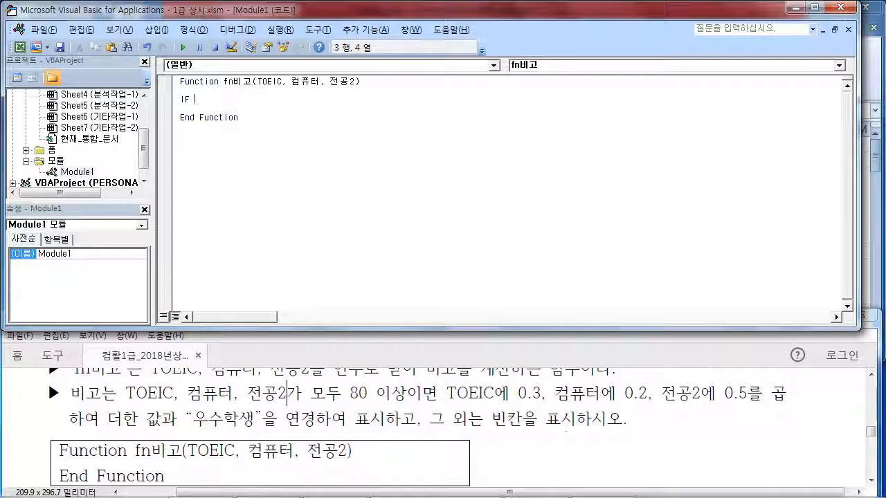
text(ㅅ)
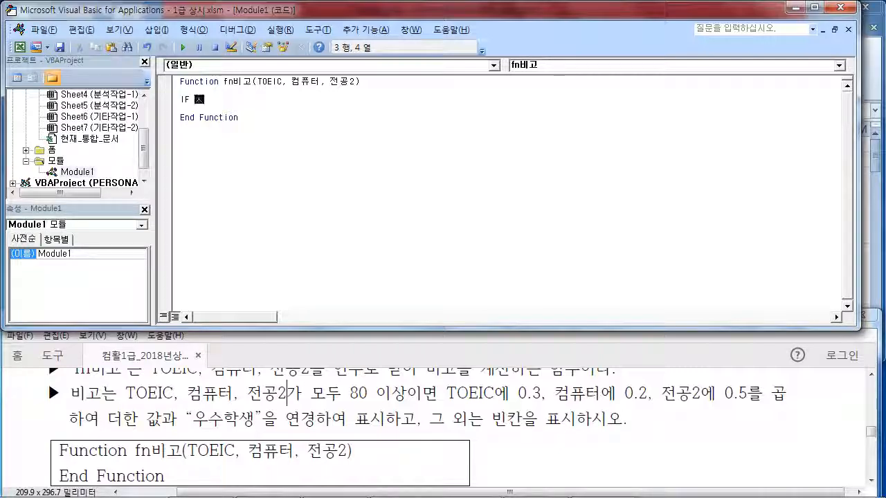
text(TO)
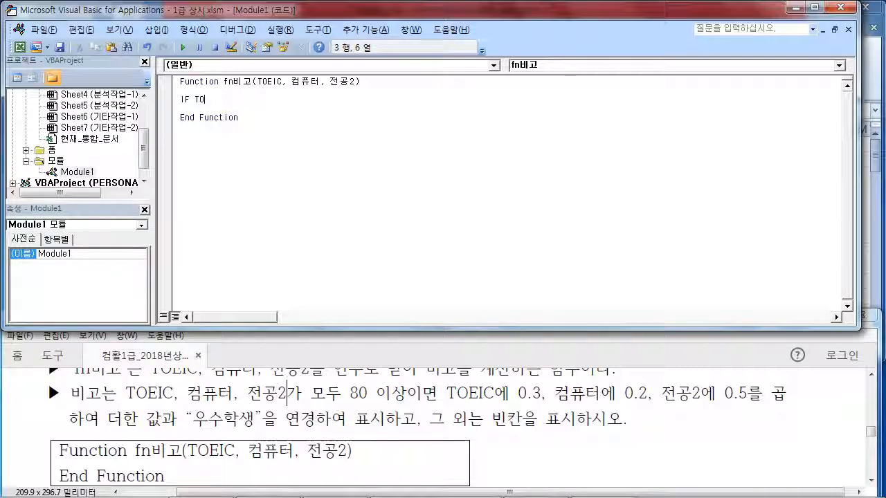
text(EIC>=80 )
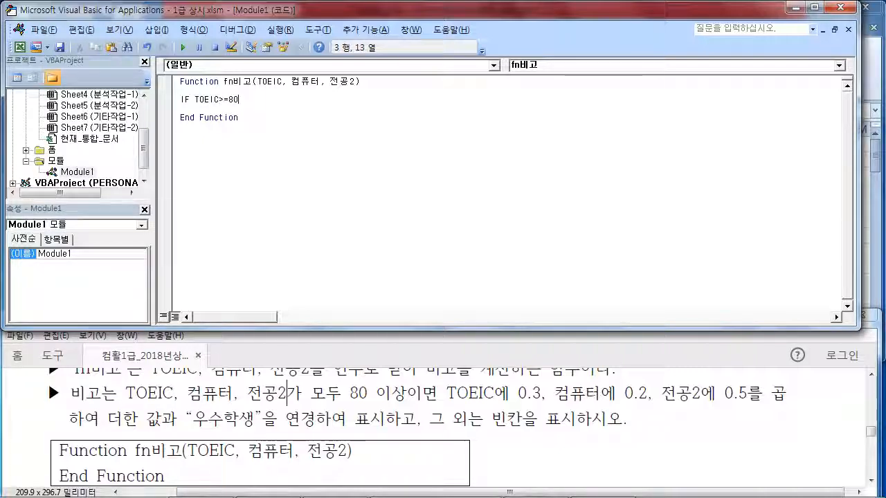
Step: Extend the If condition with AND 컴퓨터>=80 AND 전공2>=80 and end the line with THEN
text(A)
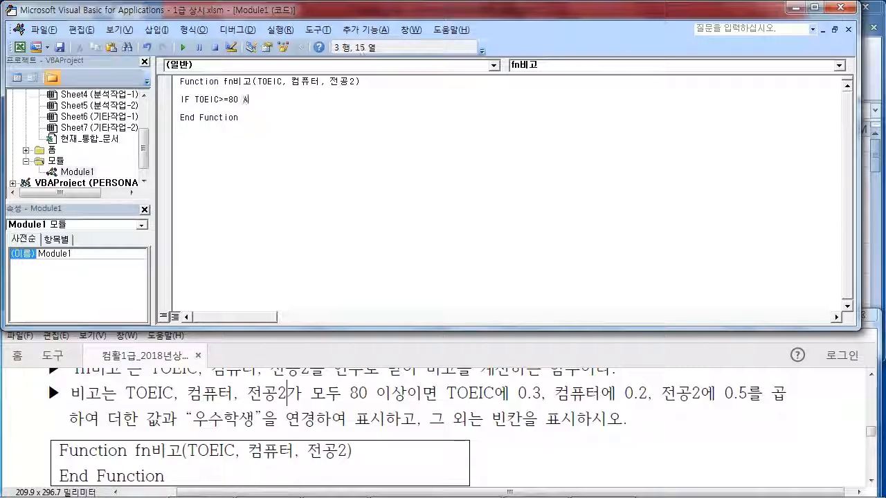
text(N)
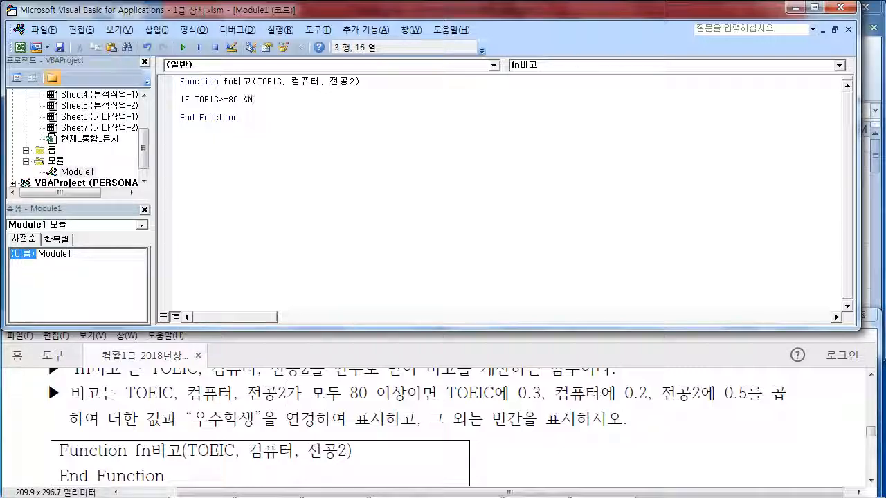
text(D ZJAVB)
key(BackSpace)
key(Hangul)
text(컴퓨)
key(BackSpace)
key(BackSpace)
key(BackSpace)
text(컴퓨터)
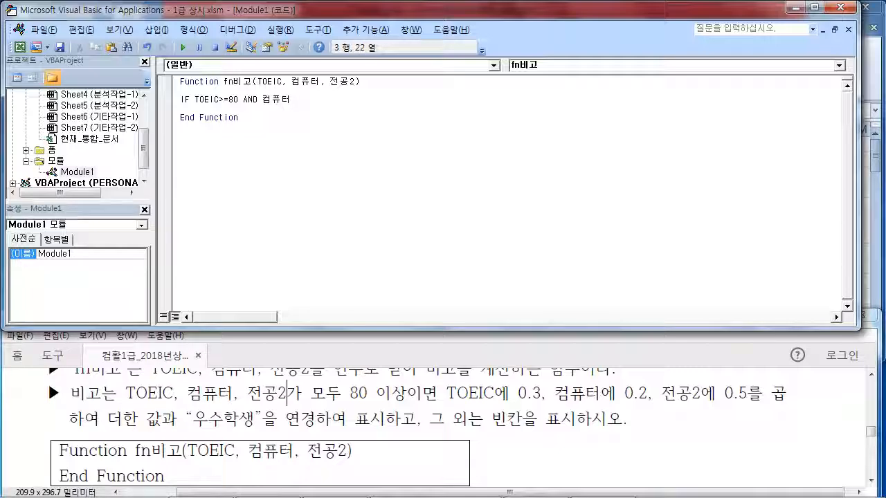
text(>=80.)
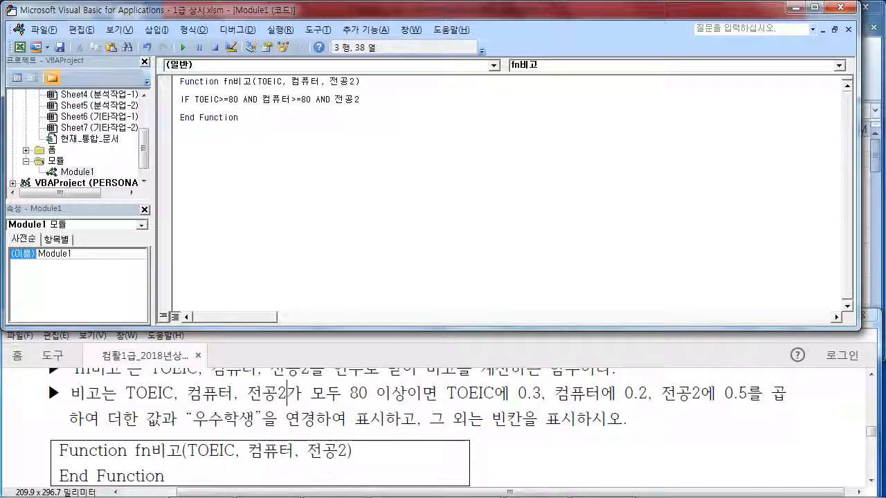
text(>=80)
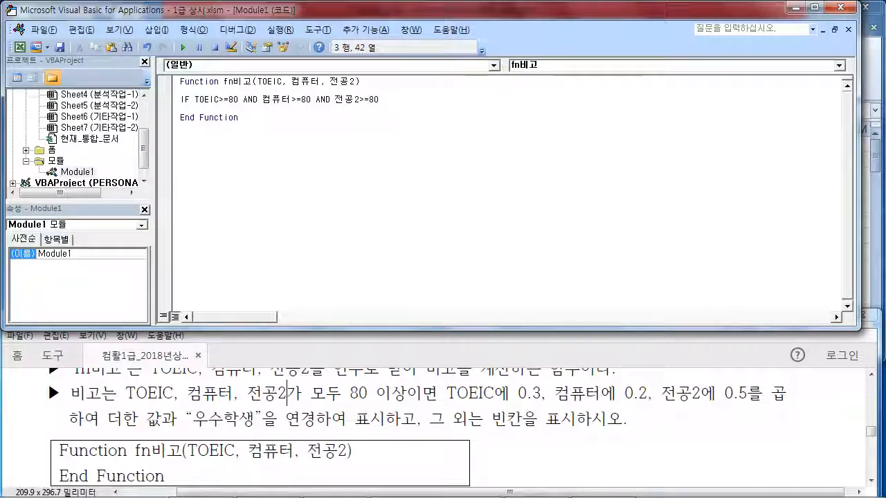
text( THEN)
key(Return)
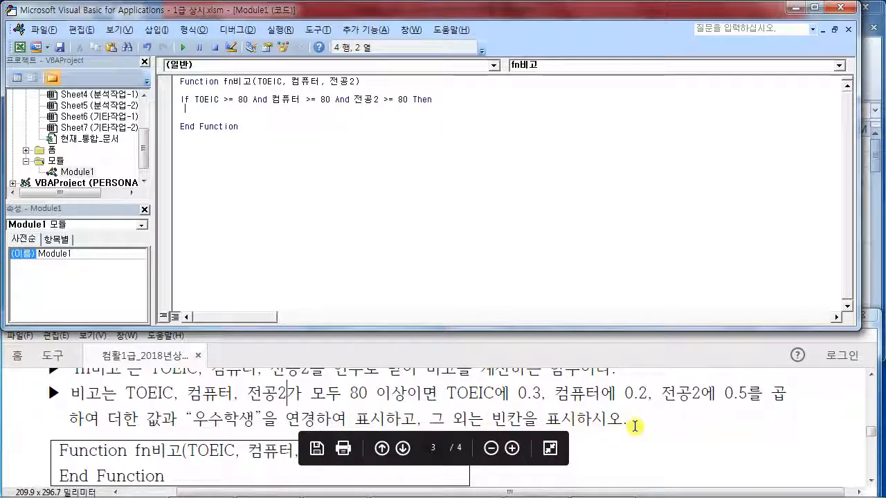
Step: In the Then branch, assign fn비고 the weighted sum TOEIC * 0.3 + 컴퓨터 * 0.2 + 전공2 * 0.5
text(F)
key(BackSpace)
text(fn)
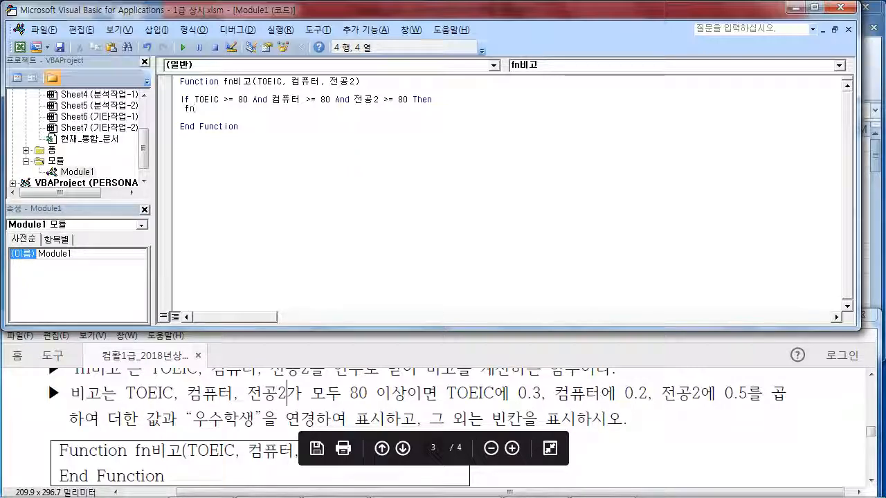
text(비고 = )
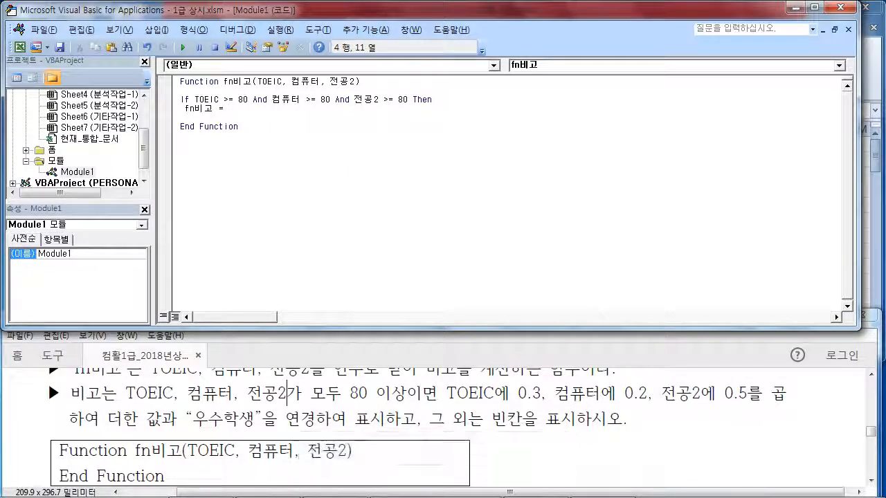
text(TO)
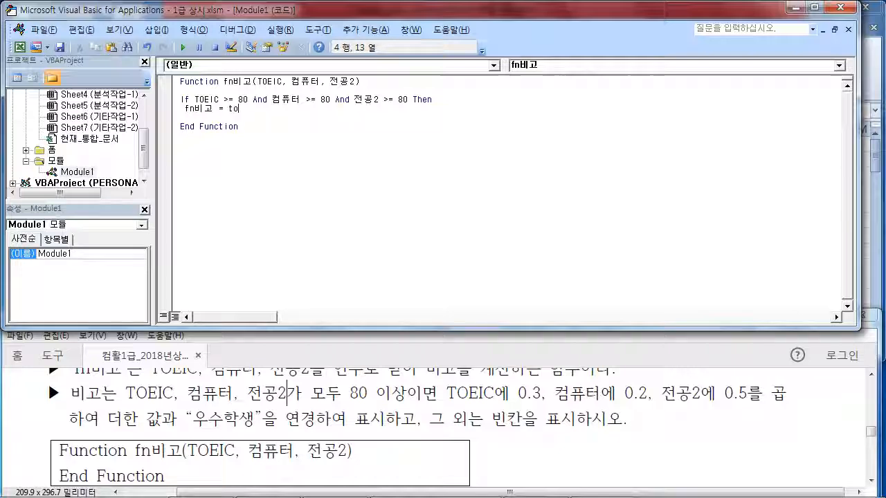
text(EIC * 01.)
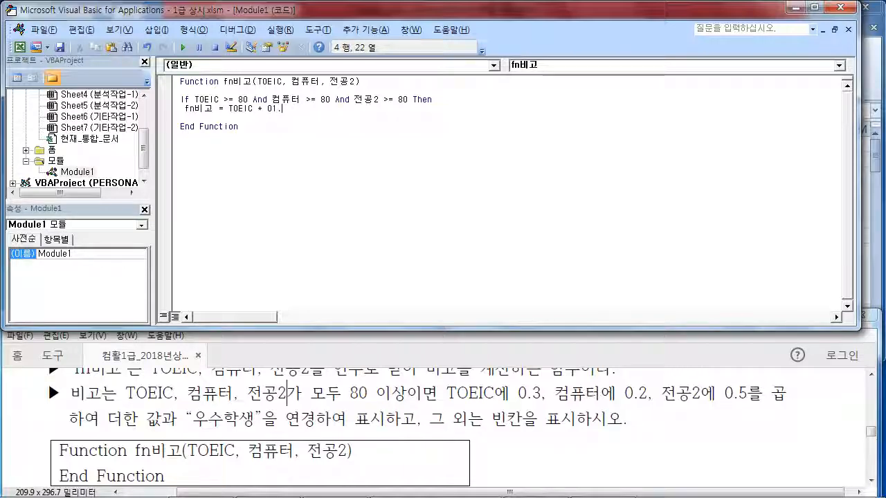
key(BackSpace)
key(BackSpace)
text(.3 + 컴퓨터 )
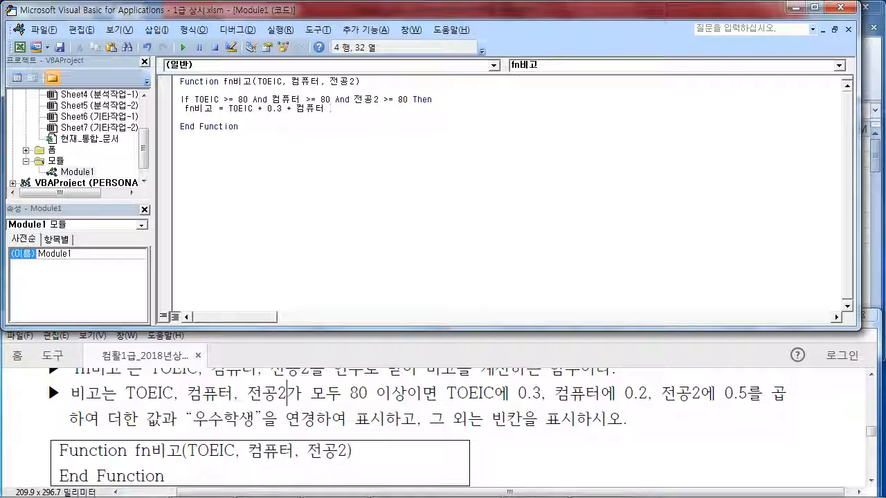
text(*0.2 + )
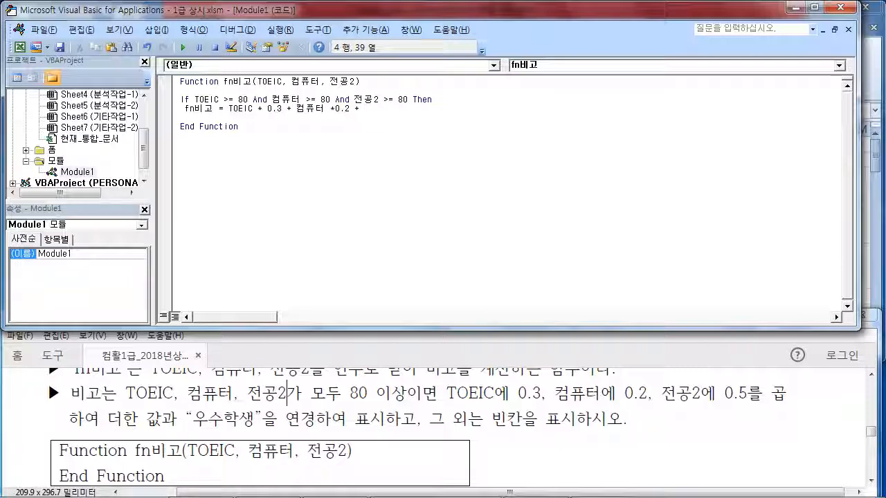
text(전)
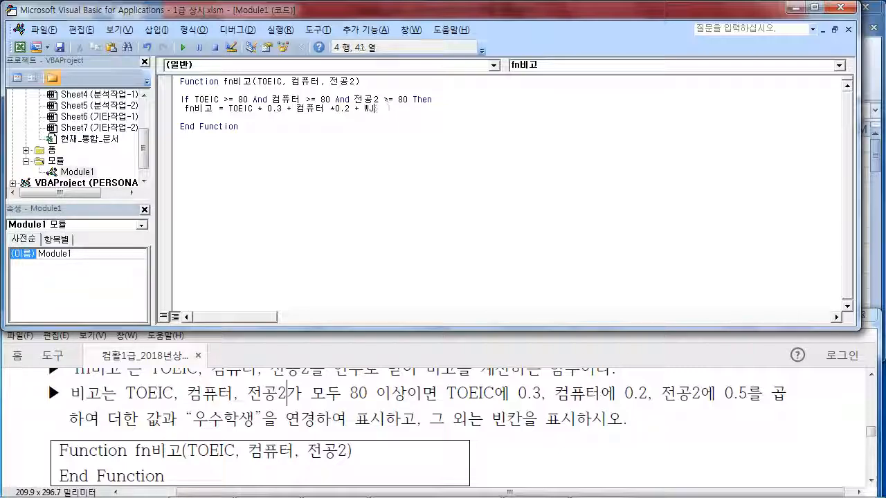
text(공2)
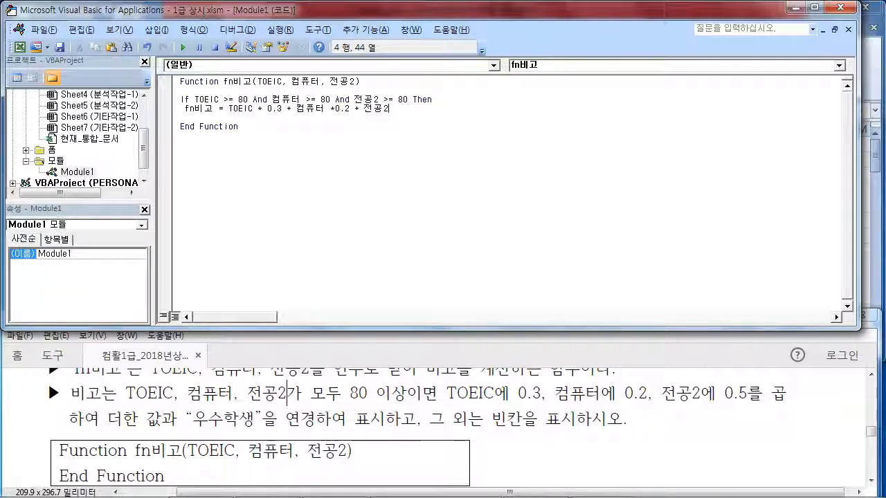
text(*0.5)
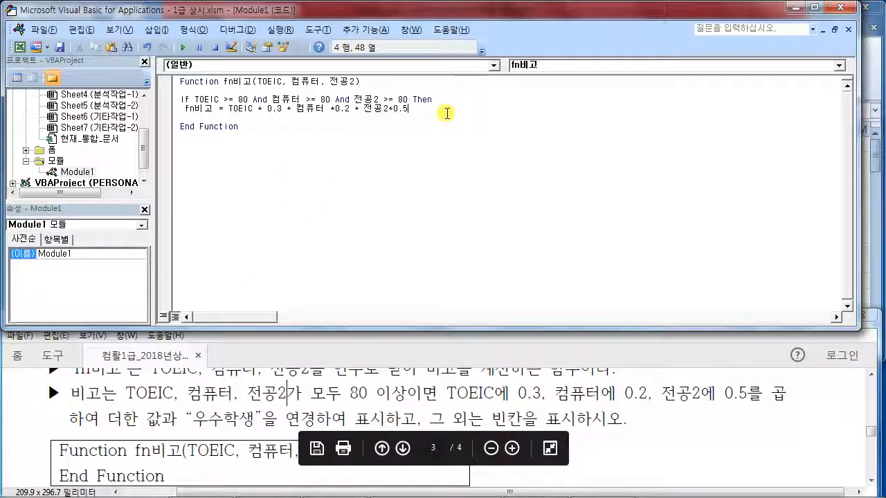
Step: Concatenate the text "우수학생" to the weighted sum with & and finish the assignment line
text(*)
key(BackSpace)
text(& )
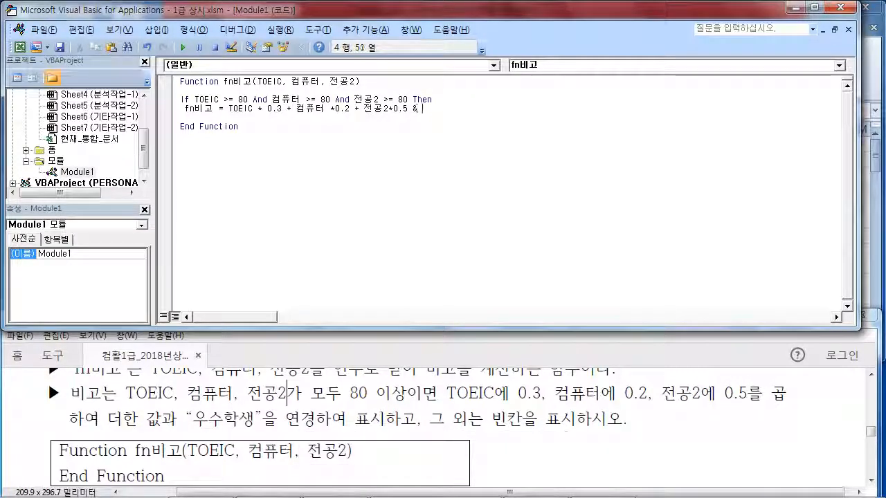
text(")
text(우수)
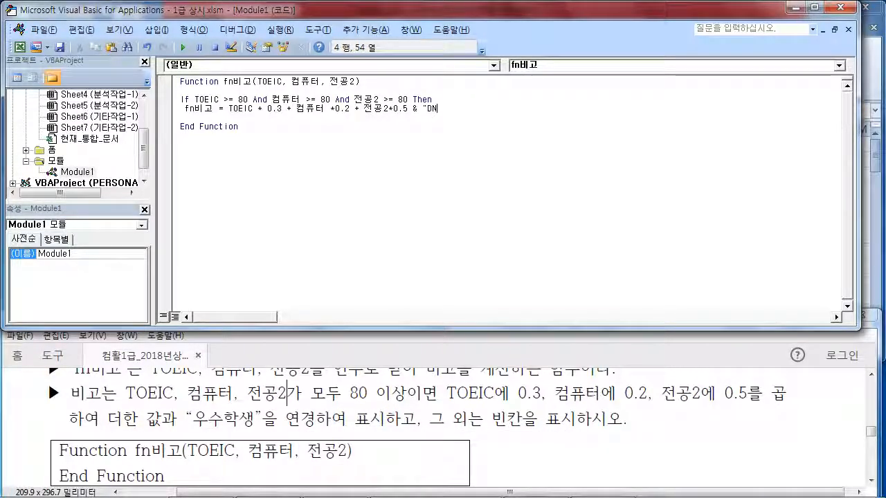
text(학생")
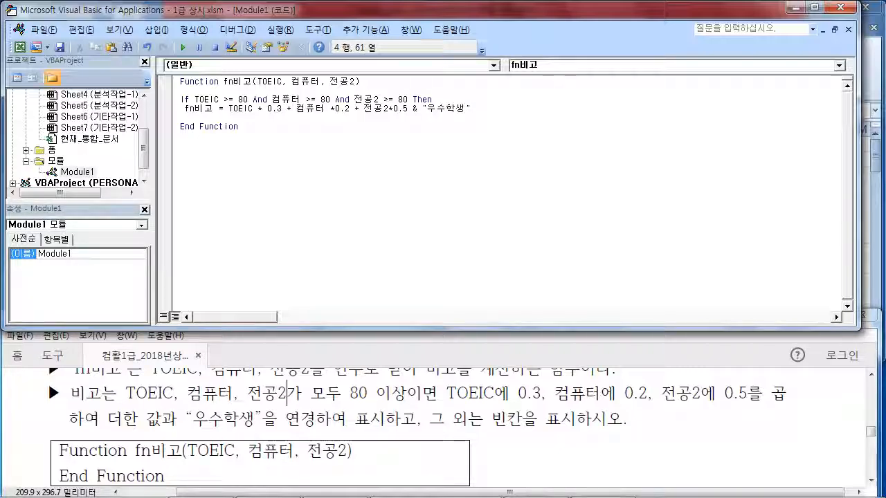
key(Return)
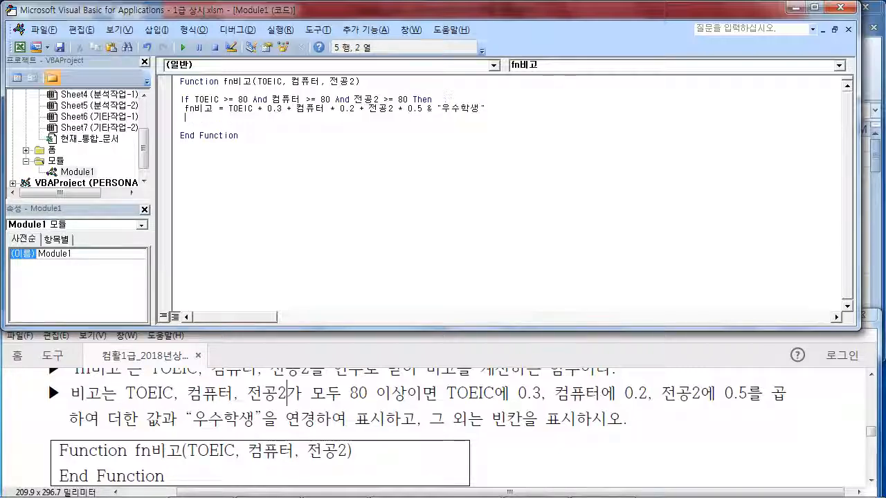
Step: Add an Else branch that assigns an empty string ("") to fn비고
text(ELSE)
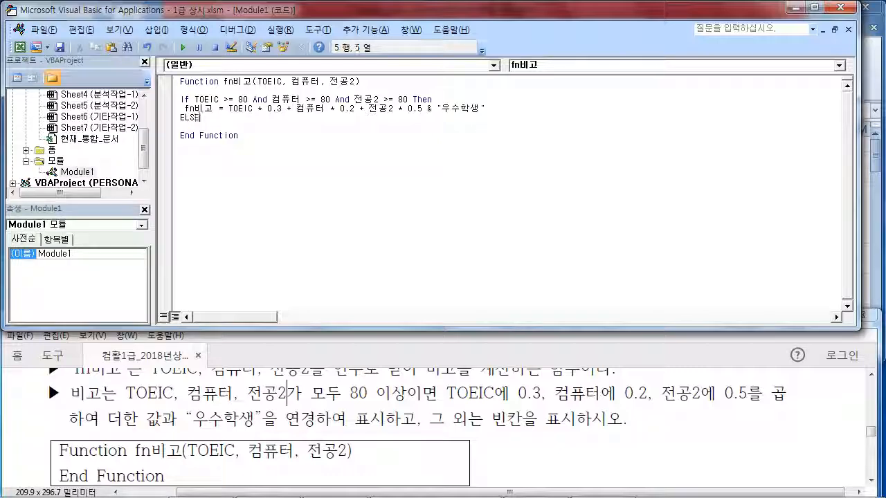
key(Return)
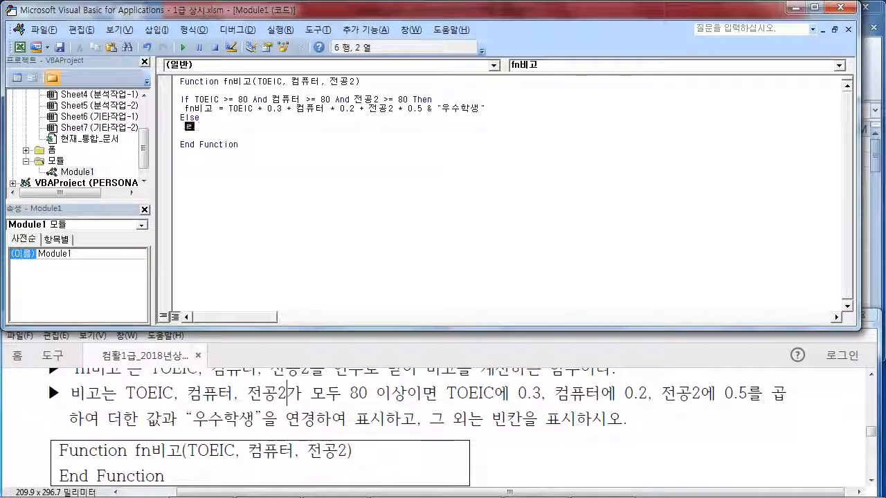
text(fn비고 = ,)
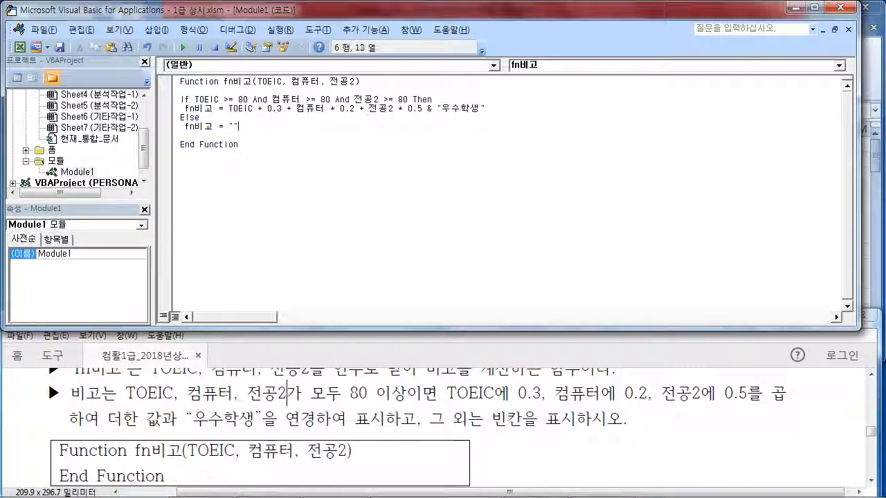
Step: Close the If block of fn비고 with an End If line, and save the code before returning to the worksheet
key(Return)
key(BackSpace)
text(₩)
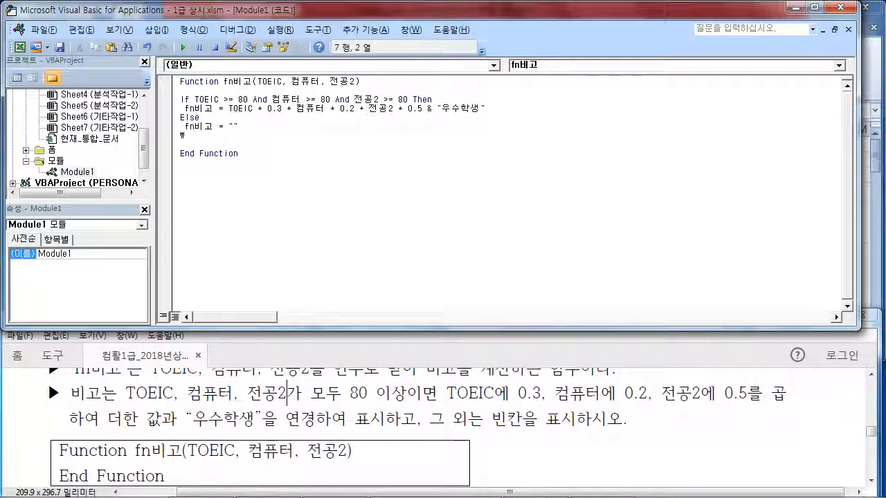
key(BackSpace)
key(Return)
text(en)
key(BackSpace)
key(BackSpace)
text(EN)
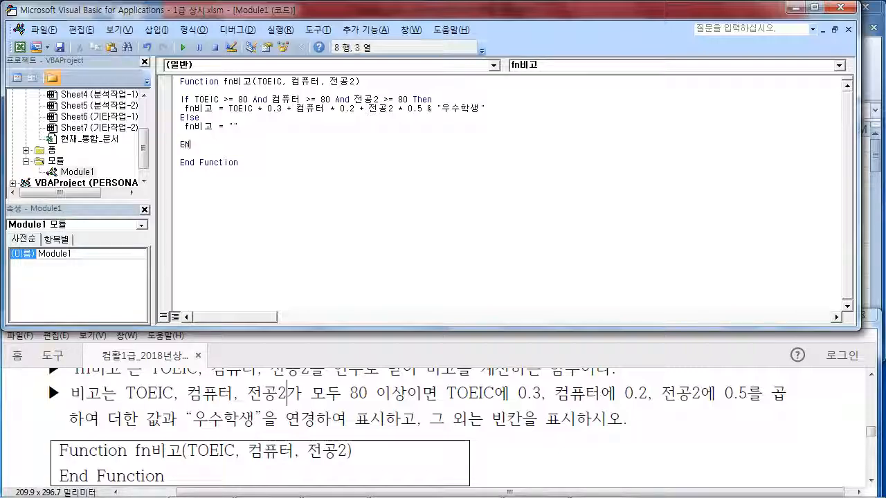
text(D IF)
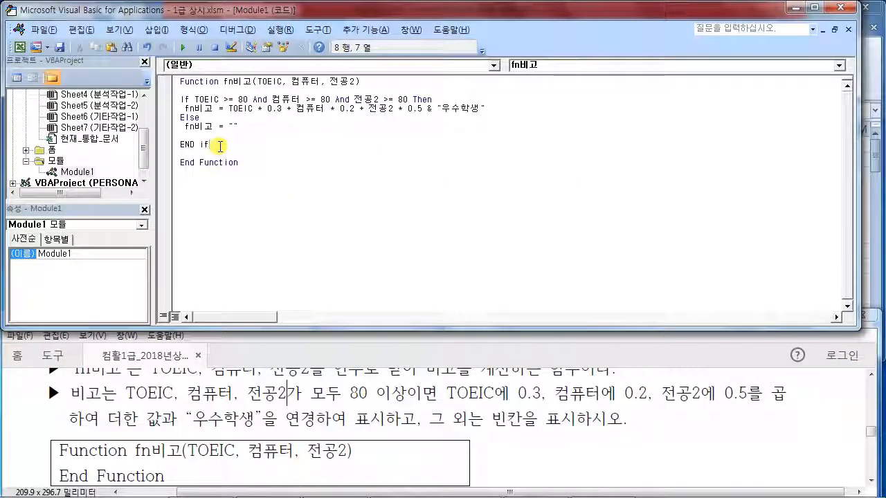
click(60, 47)
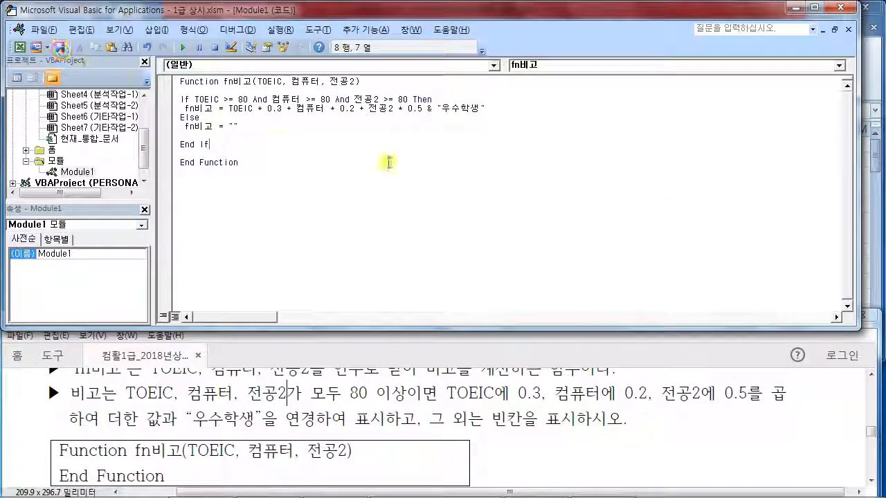
click(841, 8)
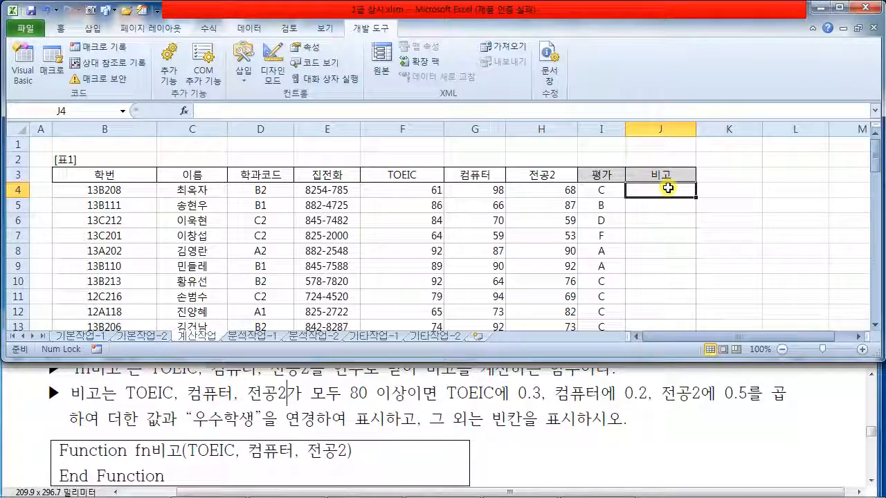
Step: Enter the formula =fn비고(F4,G4,H4) in cell J4 of the 비고 column
text(==)
key(BackSpace)
text(fn)
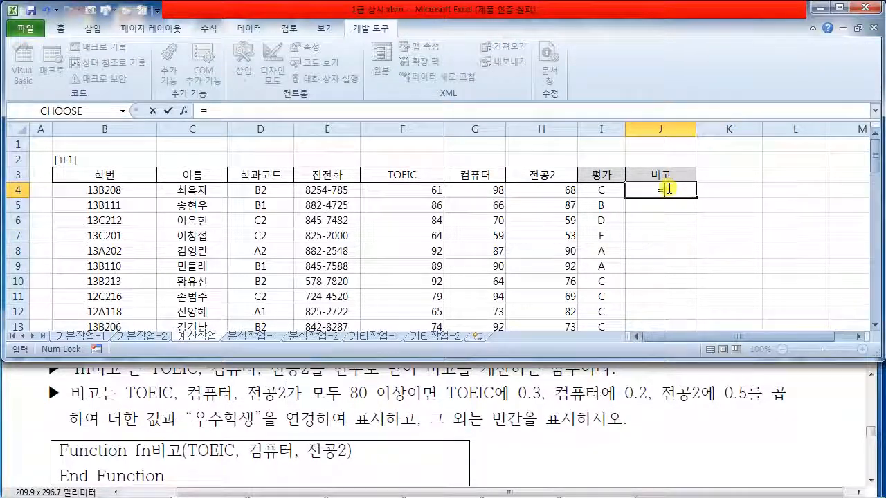
text(비고()
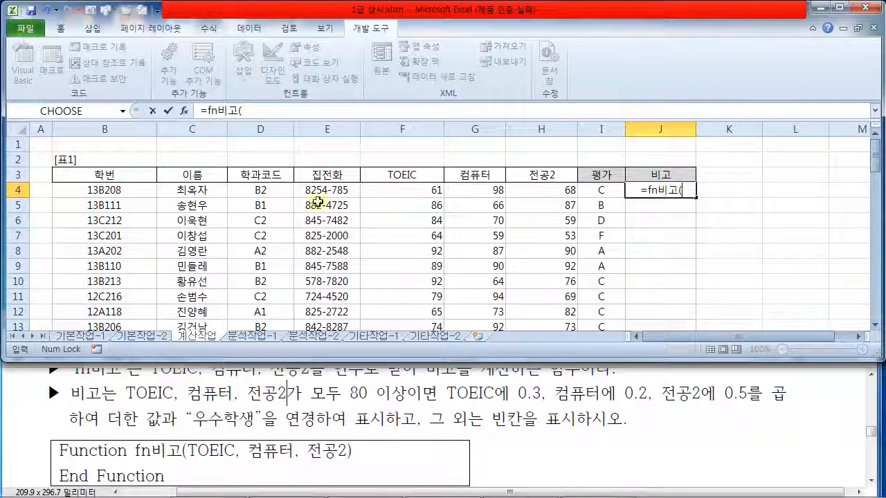
click(387, 191)
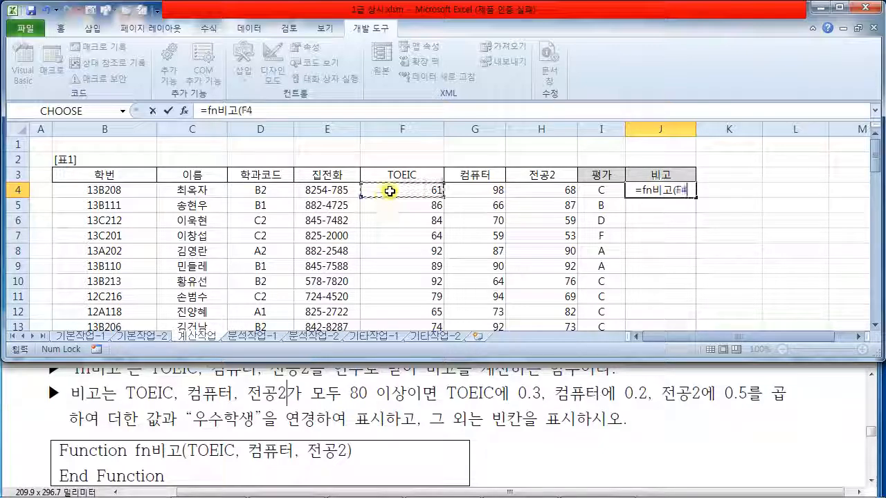
text(,)
click(481, 192)
text(,)
click(558, 192)
text())
key(Return)
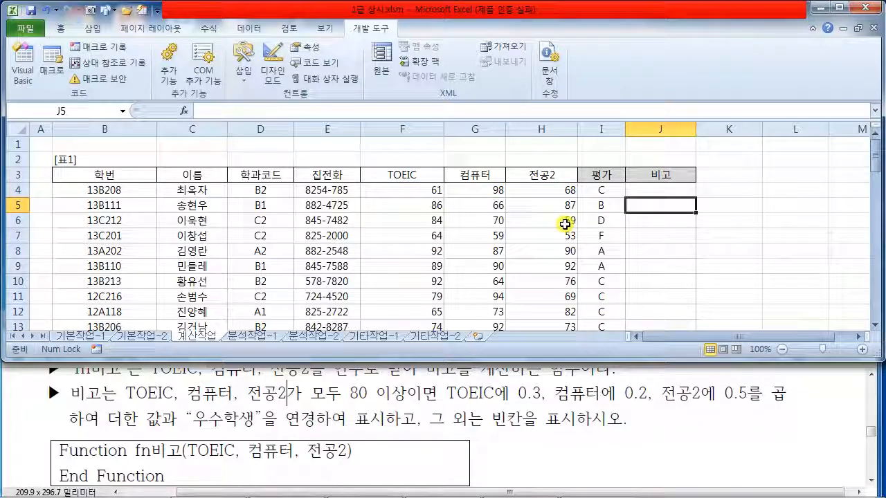
Step: Fill the fn비고 formula from J4 down the 비고 column to J28 and review the filled rows
click(673, 189)
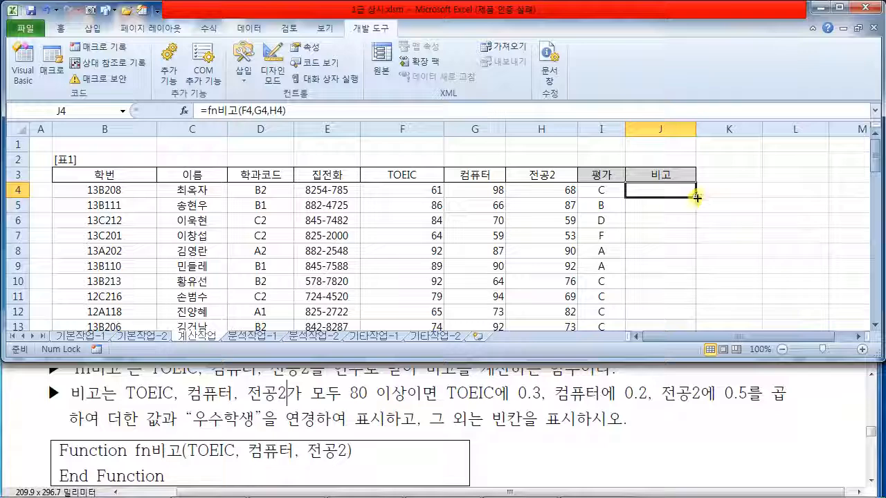
double_click(696, 198)
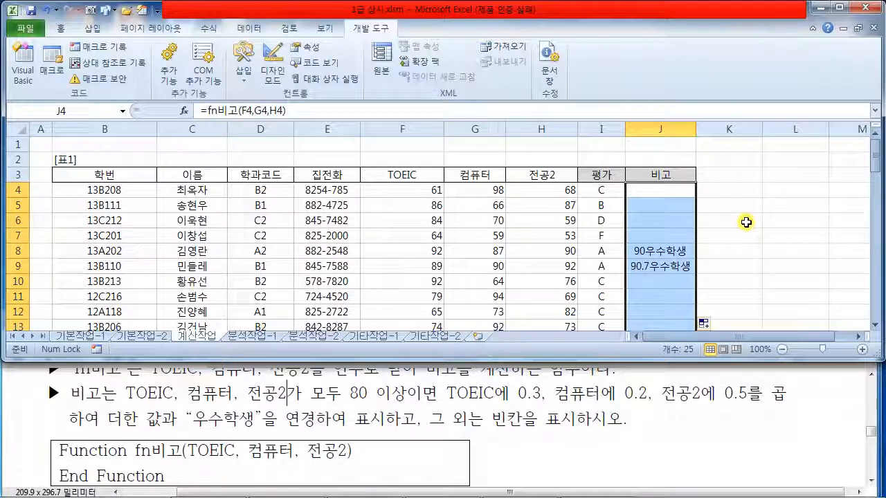
scroll(761, 216, down, 3)
scroll(761, 218, down, 4)
scroll(762, 218, up, 4)
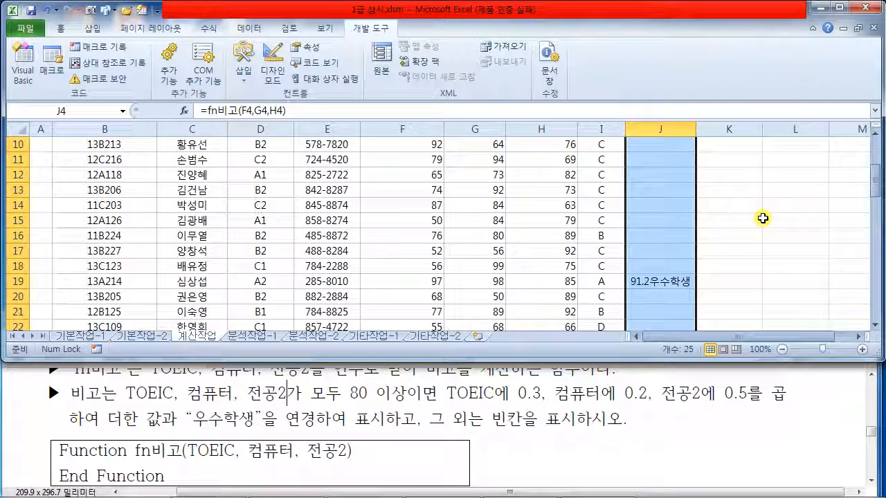